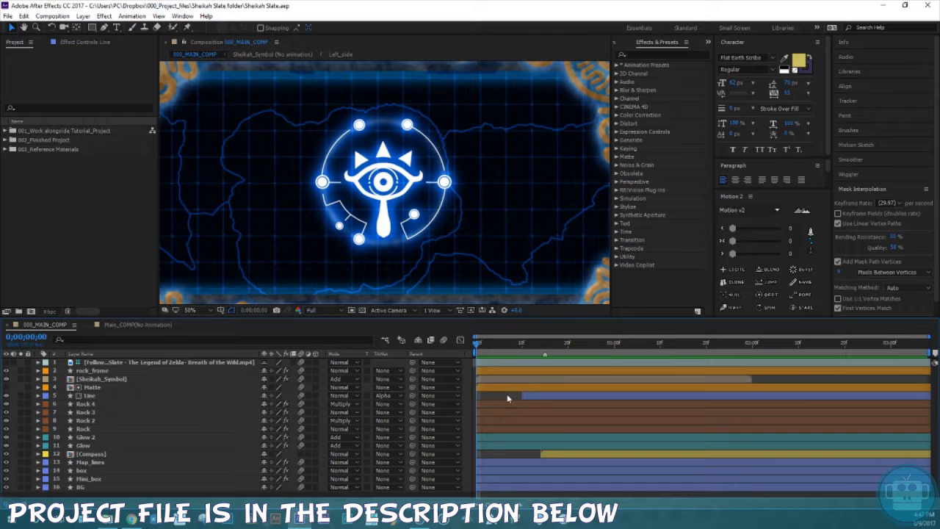
Step: Switch to the Main_COMP(No Animation) composition and close the 000_MAIN_COMP timeline
{"action": "key", "text": "space"}
{"action": "left_click", "coordinate": [140, 325]}
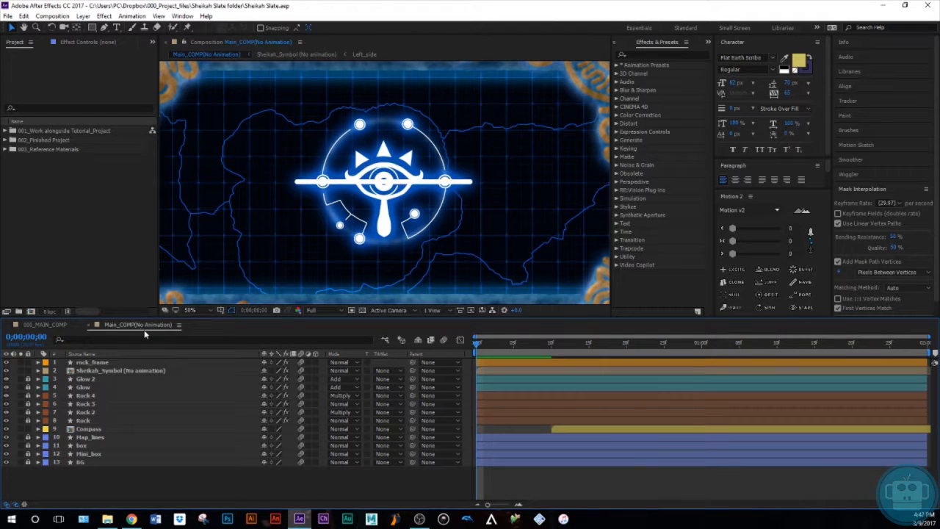
{"action": "left_click", "coordinate": [9, 326]}
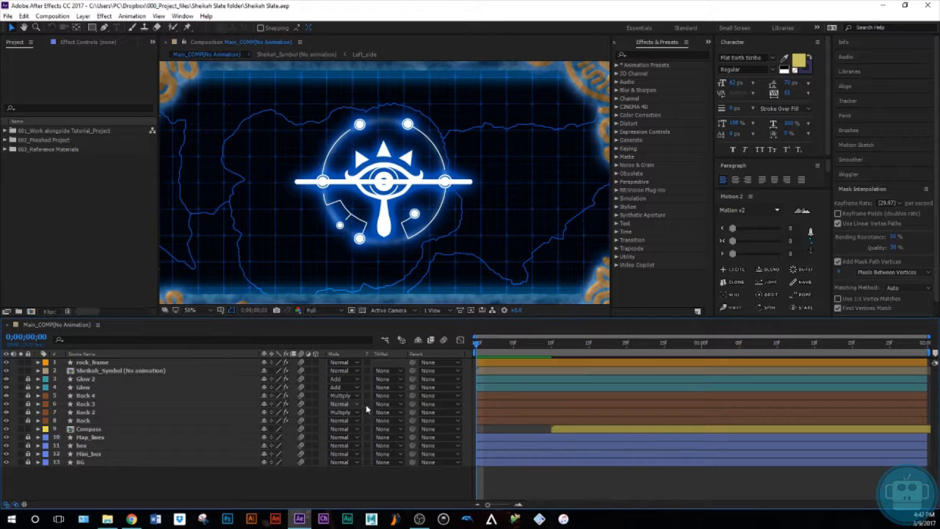
{"action": "key", "text": "space"}
{"action": "key", "text": "space"}
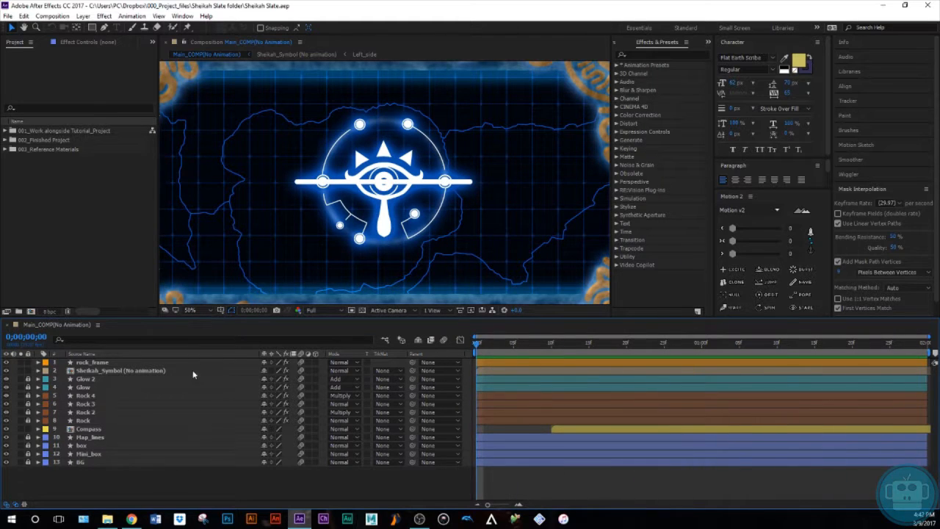
Step: Expand the 001_Work alongside Tutorial_Project folder and select its Main_COMP(No Animation) composition
{"action": "left_click", "coordinate": [73, 244]}
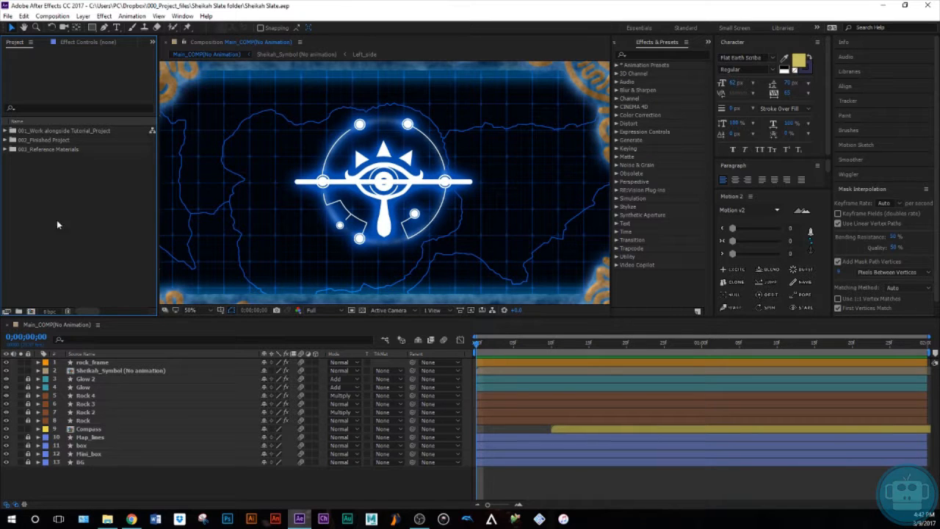
{"action": "left_click", "coordinate": [36, 131]}
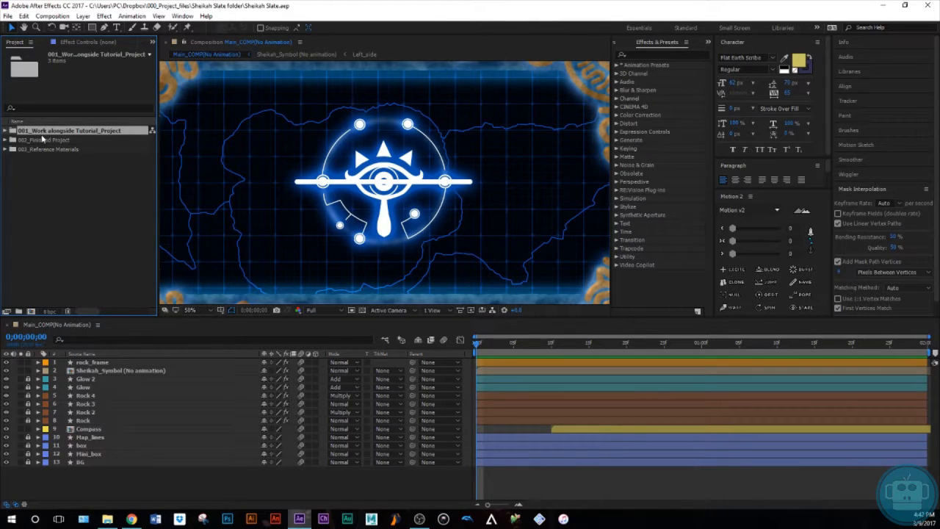
{"action": "left_click", "coordinate": [6, 131]}
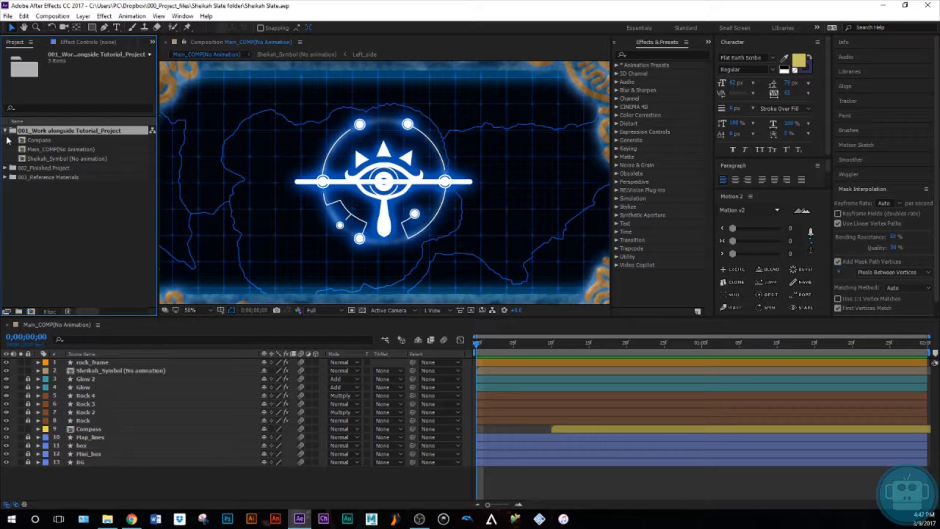
{"action": "left_click", "coordinate": [53, 152]}
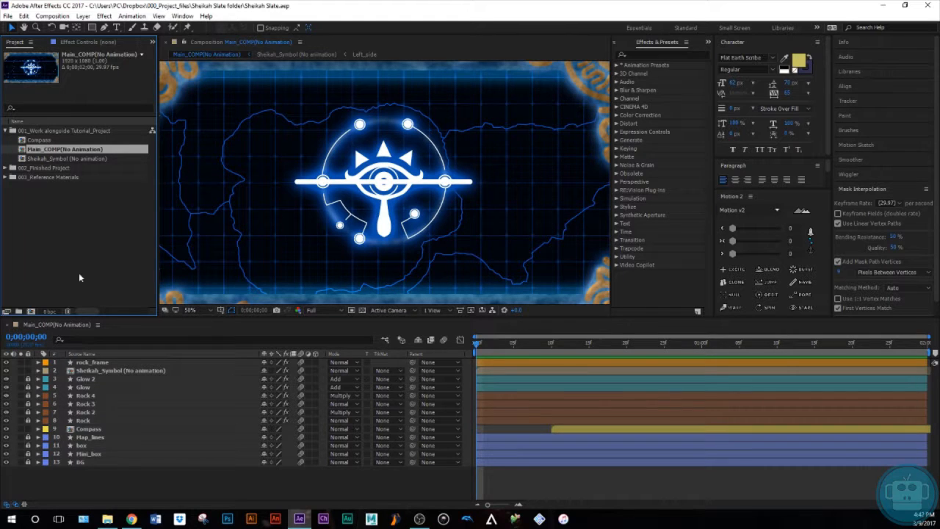
{"action": "left_click", "coordinate": [75, 496]}
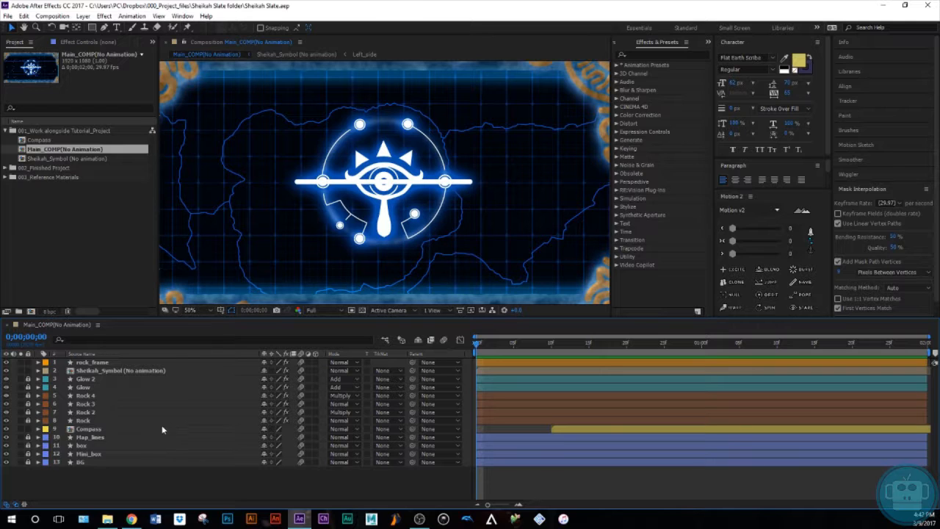
Step: Open the Sheikah_Symbol (No animation) precomp from the main composition's layers
{"action": "left_click", "coordinate": [114, 371]}
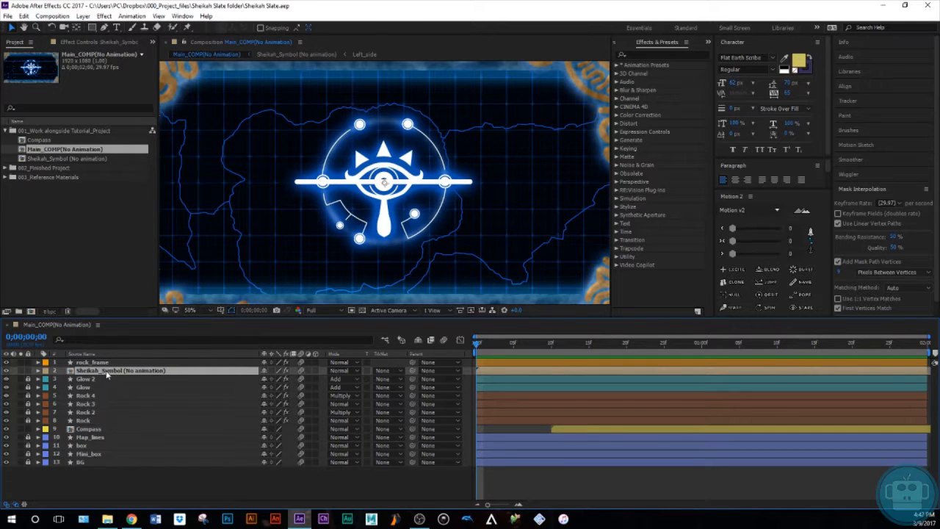
{"action": "double_click", "coordinate": [110, 373]}
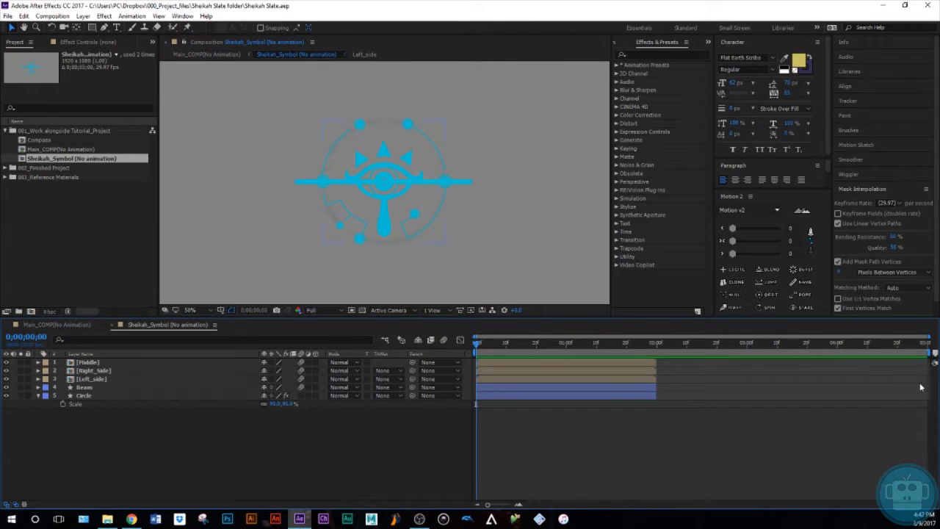
{"action": "left_click_drag", "start_coordinate": [929, 337], "coordinate": [667, 345]}
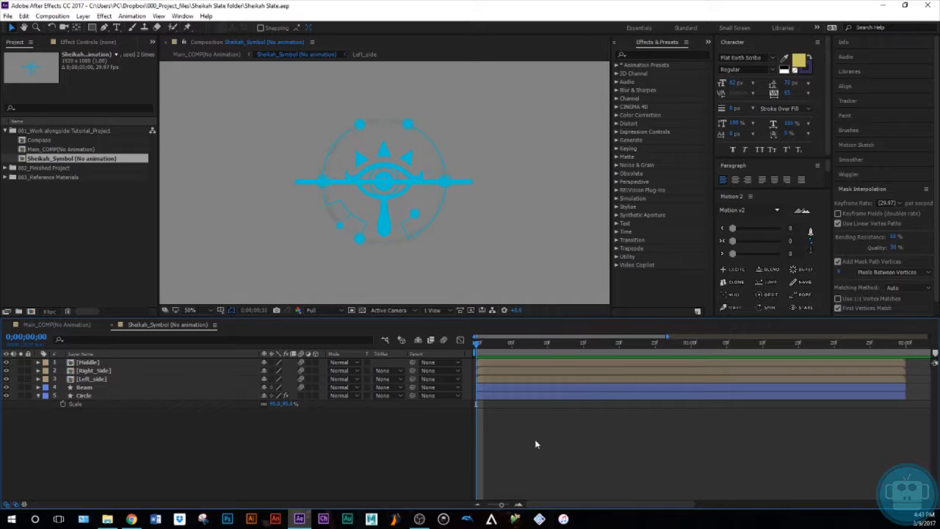
Step: At frame 10, keyframe the Beam layer's Scale with its proportions unlinked and the horizontal scale set to 0%
{"action": "key", "text": "shift+Page_Down"}
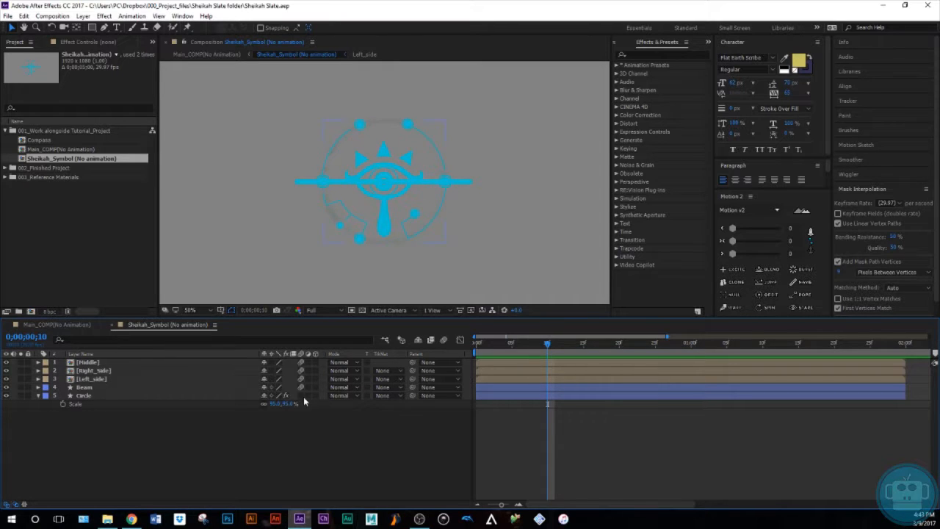
{"action": "left_click", "coordinate": [114, 387]}
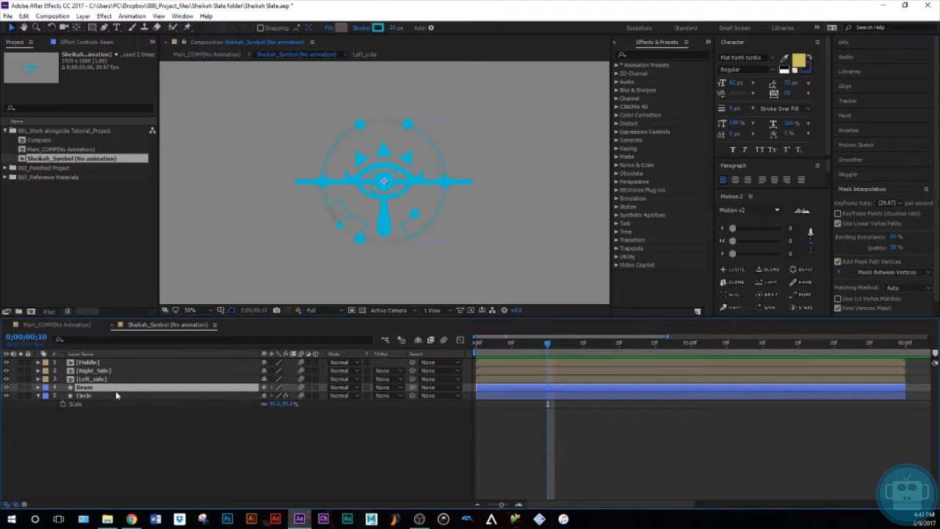
{"action": "left_click", "coordinate": [38, 387]}
{"action": "left_click", "coordinate": [38, 411]}
{"action": "left_click", "coordinate": [46, 395]}
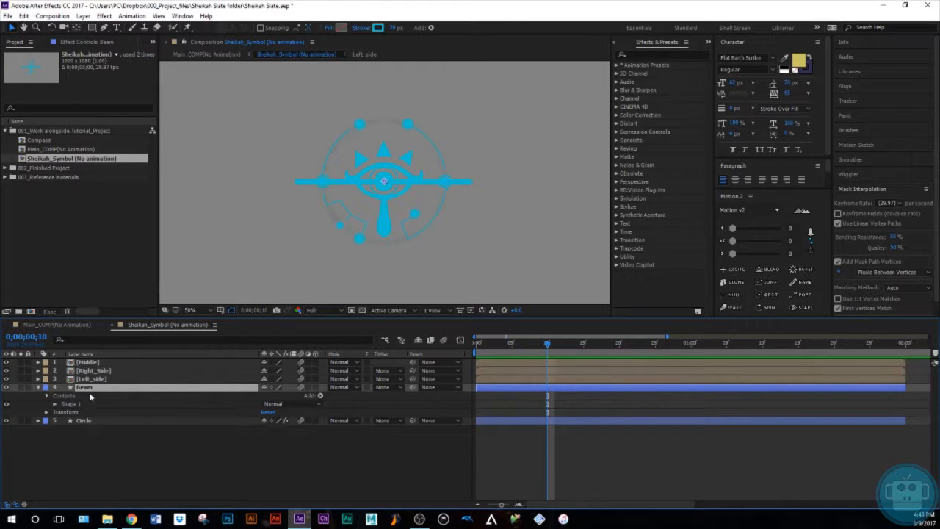
{"action": "key", "text": "s"}
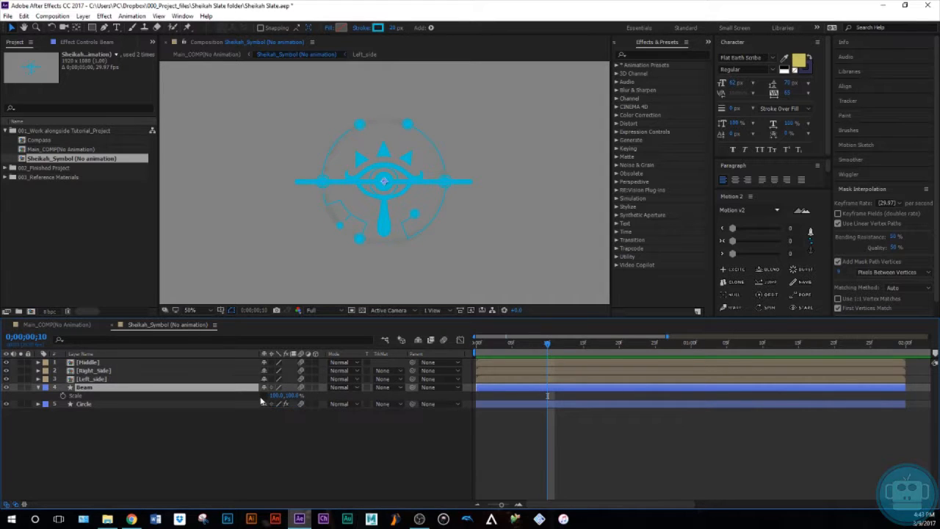
{"action": "left_click_drag", "start_coordinate": [274, 395], "coordinate": [259, 386]}
{"action": "key", "text": "ctrl+z"}
{"action": "left_click", "coordinate": [276, 395]}
{"action": "left_click", "coordinate": [63, 395]}
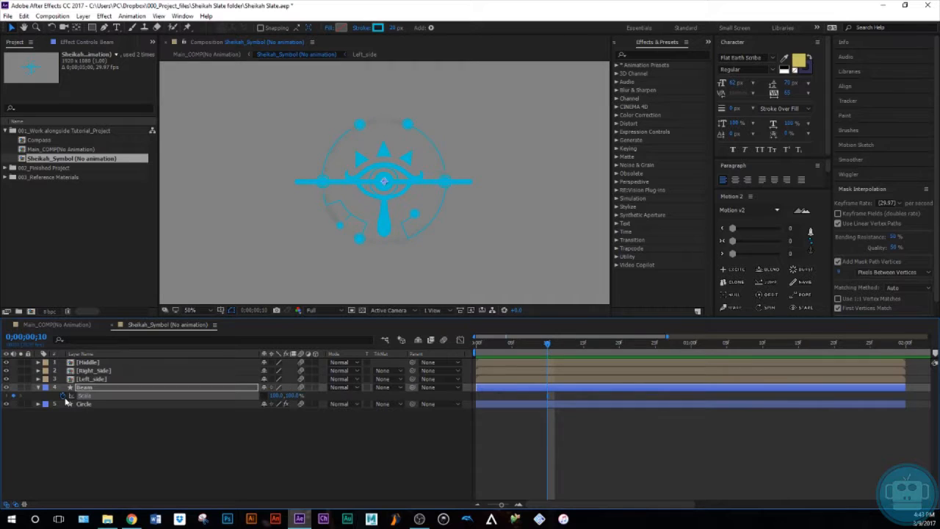
{"action": "left_click", "coordinate": [276, 395]}
{"action": "type", "text": "0"}
{"action": "key", "text": "Return"}
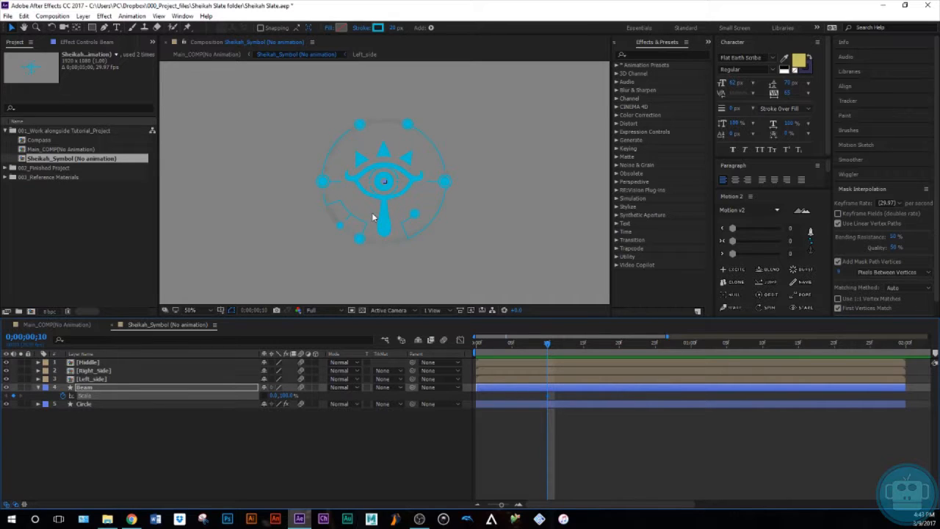
Step: At frame 24, set the Beam layer's horizontal scale to 100% to add a second Scale keyframe
{"action": "key", "text": "shift+Page_Down"}
{"action": "key", "text": "Page_Down"}
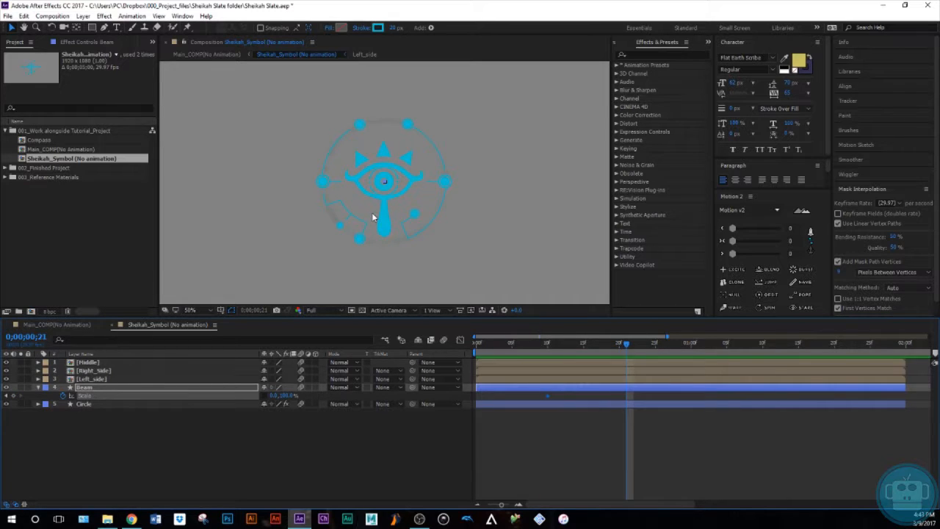
{"action": "key", "text": "Page_Down"}
{"action": "key", "text": "Page_Down"}
{"action": "key", "text": "Page_Down"}
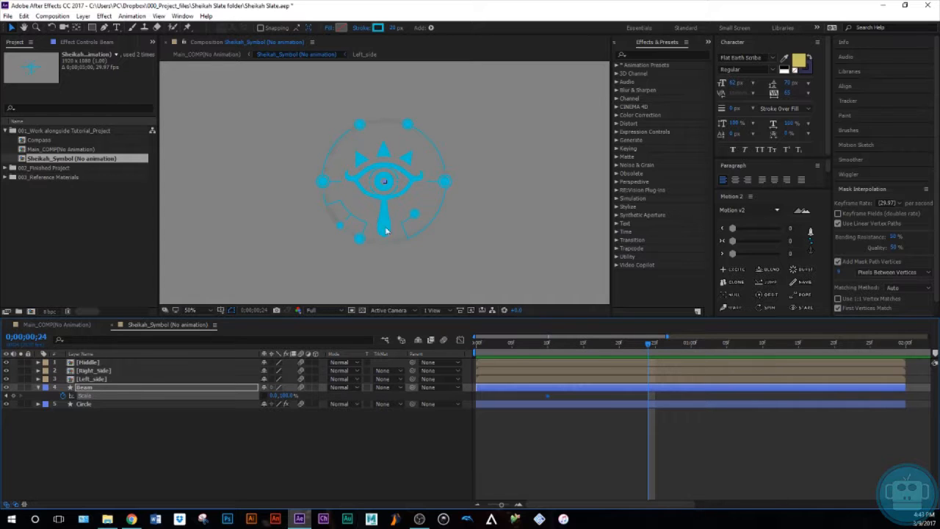
{"action": "left_click", "coordinate": [273, 395]}
{"action": "type", "text": "100"}
{"action": "key", "text": "Return"}
Step: Apply Easy Ease to both of the Beam layer's Scale keyframes and scrub back to frame 10
{"action": "left_click", "coordinate": [600, 417]}
{"action": "left_click_drag", "start_coordinate": [683, 388], "coordinate": [510, 416]}
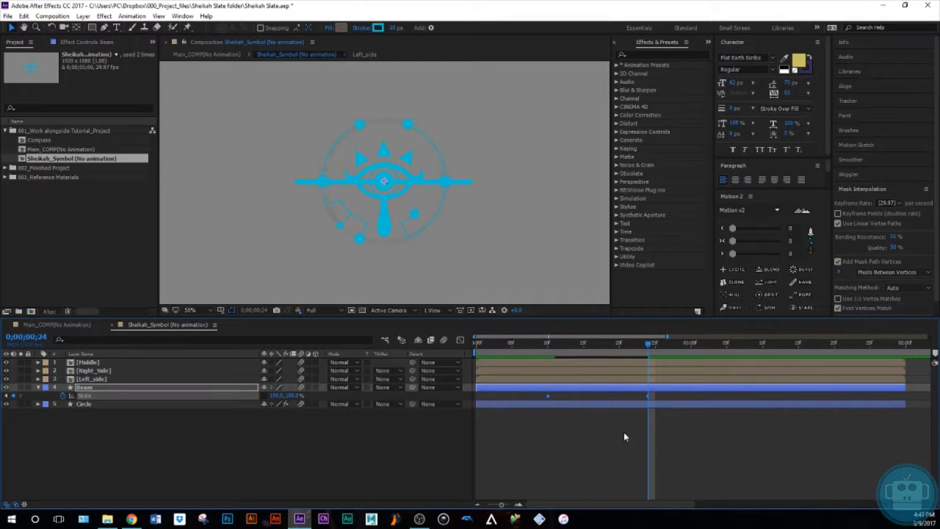
{"action": "key", "text": "F9"}
{"action": "left_click", "coordinate": [655, 430]}
{"action": "left_click_drag", "start_coordinate": [649, 342], "coordinate": [548, 443]}
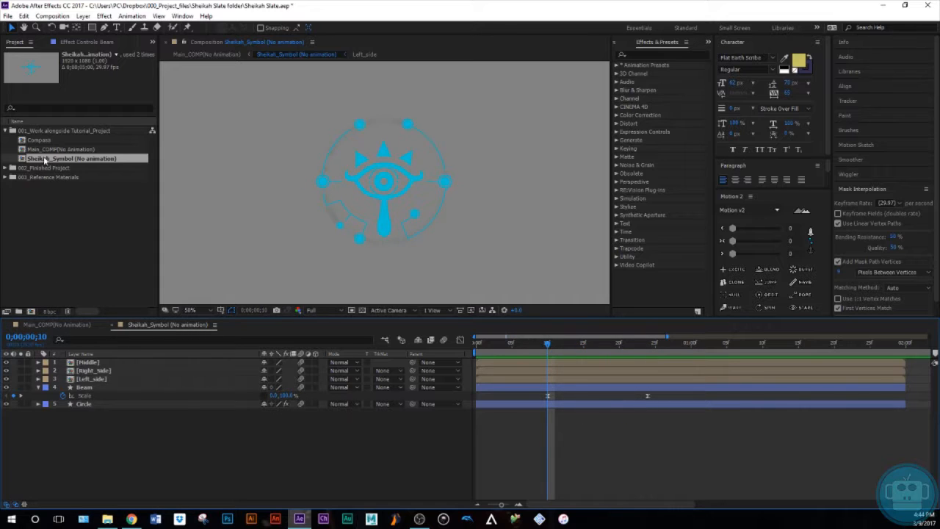
Step: Open 000_MAIN_COMP from the finished project's 001_COMPS folder, preview its opening animation as reference, and close its timeline
{"action": "left_click", "coordinate": [5, 169]}
{"action": "left_click", "coordinate": [14, 177]}
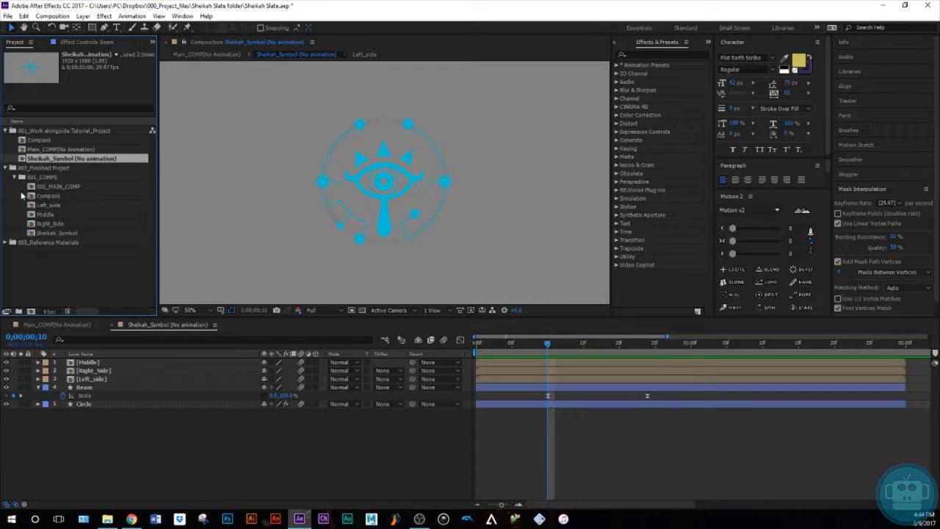
{"action": "double_click", "coordinate": [52, 188]}
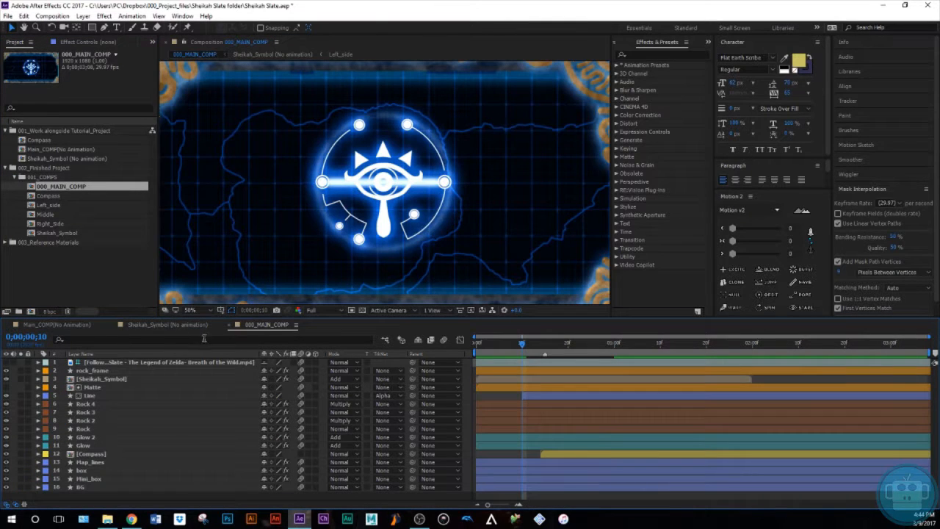
{"action": "key", "text": "Home"}
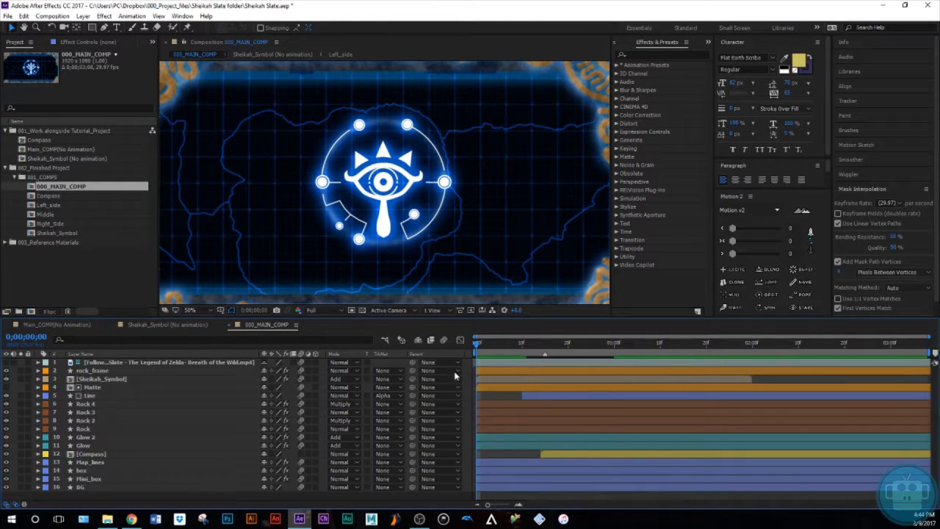
{"action": "key", "text": "space"}
{"action": "left_click_drag", "start_coordinate": [524, 379], "coordinate": [467, 460]}
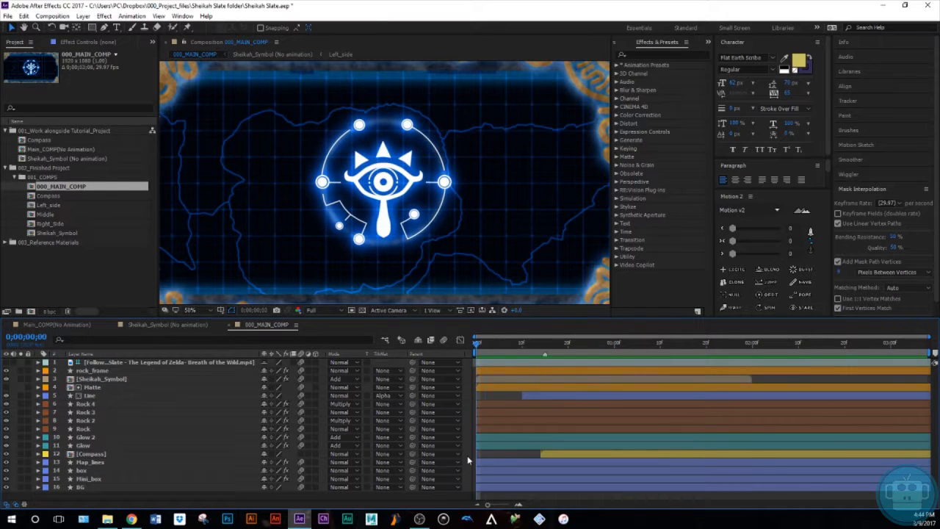
{"action": "left_click", "coordinate": [232, 325]}
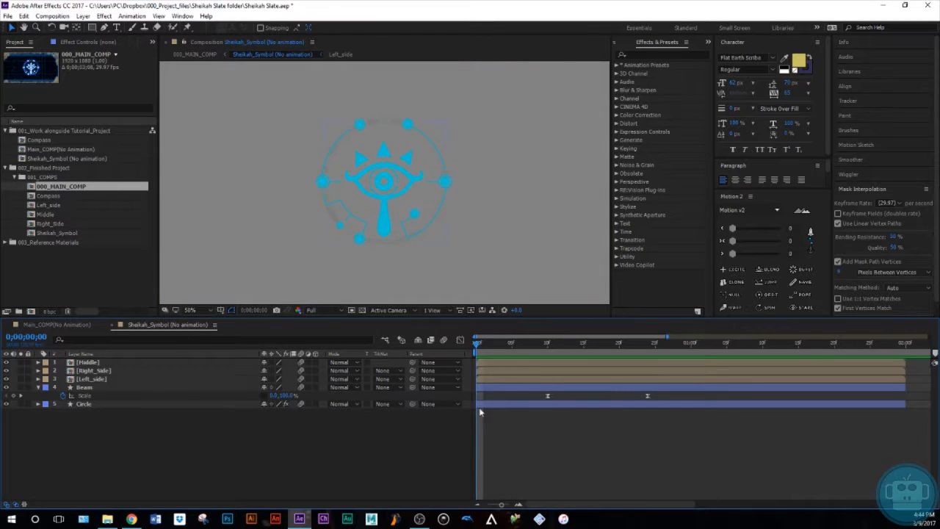
Step: At frame 20, add an Opacity keyframe at 100% to the Beam layer
{"action": "key", "text": "k"}
{"action": "left_click_drag", "start_coordinate": [548, 344], "coordinate": [547, 409]}
{"action": "left_click", "coordinate": [578, 387]}
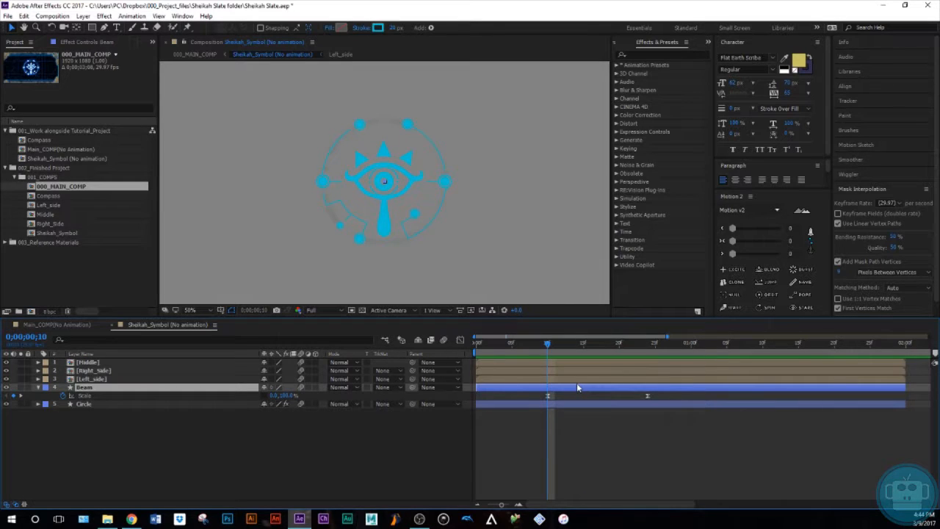
{"action": "key", "text": "t"}
{"action": "key", "text": "shift+Page_Down"}
{"action": "key", "text": "t"}
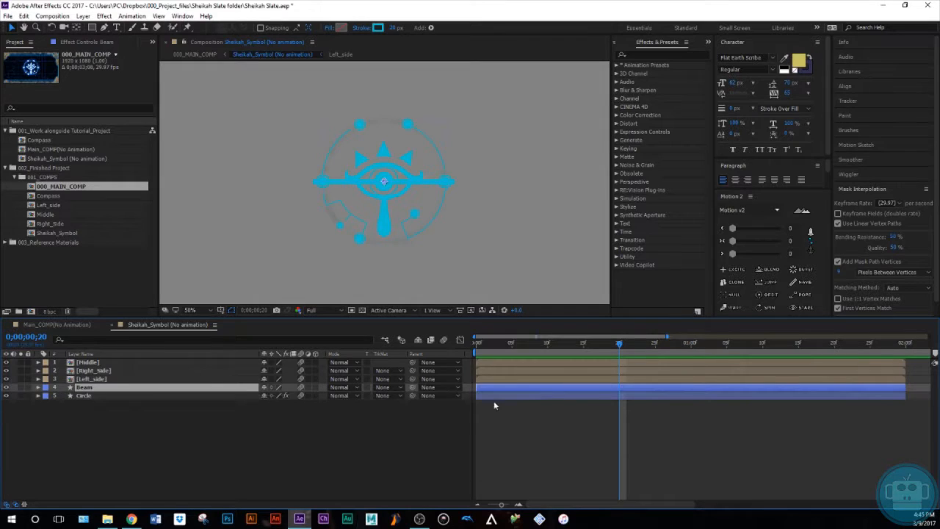
{"action": "key", "text": "t"}
{"action": "left_click", "coordinate": [63, 396]}
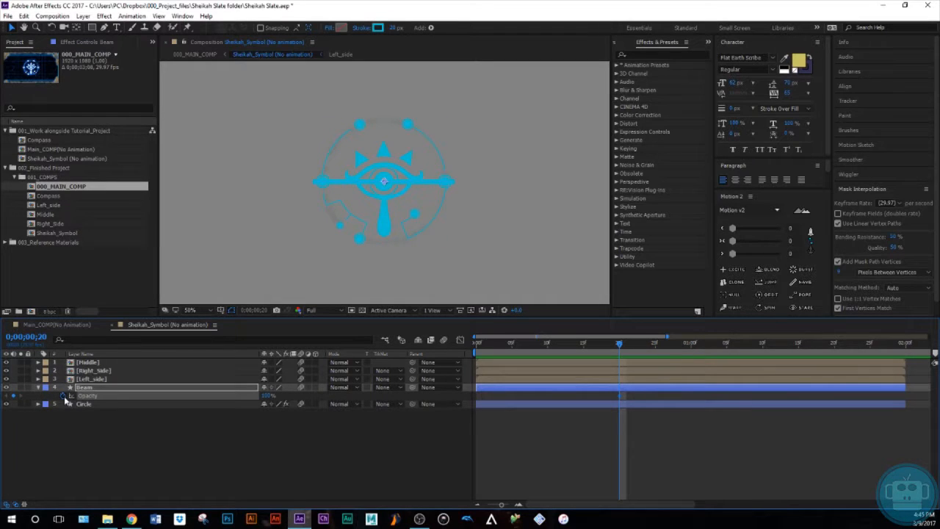
Step: At the one-second mark, set the Beam layer's opacity to 0% so that it fades out
{"action": "key", "text": "shift+Page_Down"}
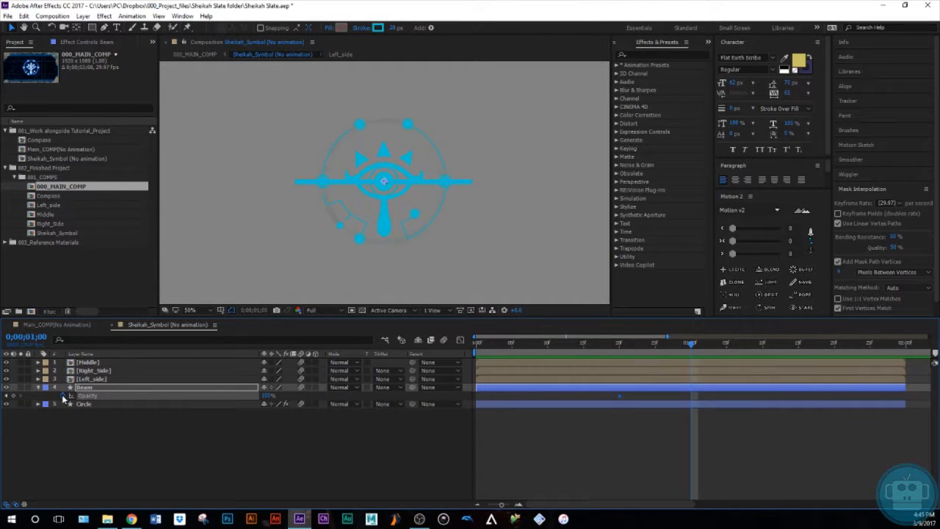
{"action": "key", "text": "Page_Up"}
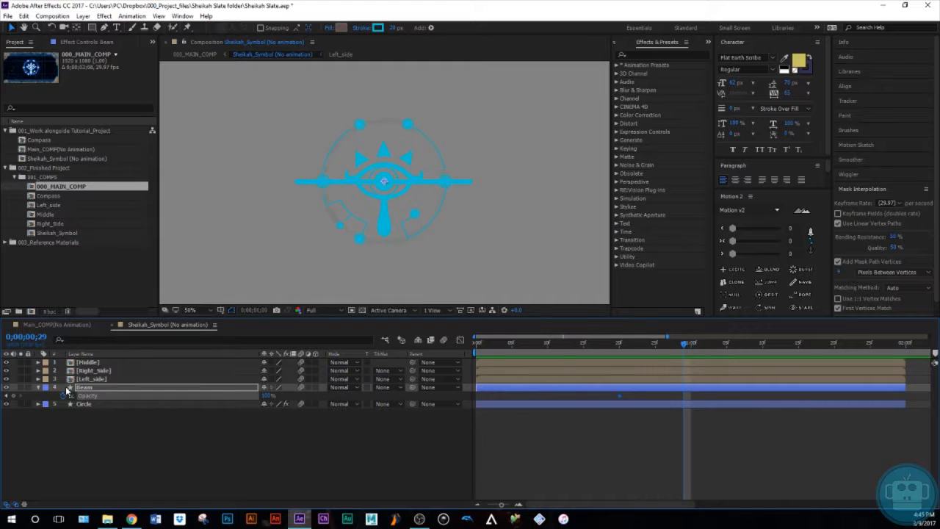
{"action": "key", "text": "Page_Down"}
{"action": "key", "text": "shift+Page_Up"}
{"action": "key", "text": "shift+Page_Down"}
{"action": "left_click_drag", "start_coordinate": [268, 397], "coordinate": [210, 405]}
{"action": "left_click", "coordinate": [702, 414]}
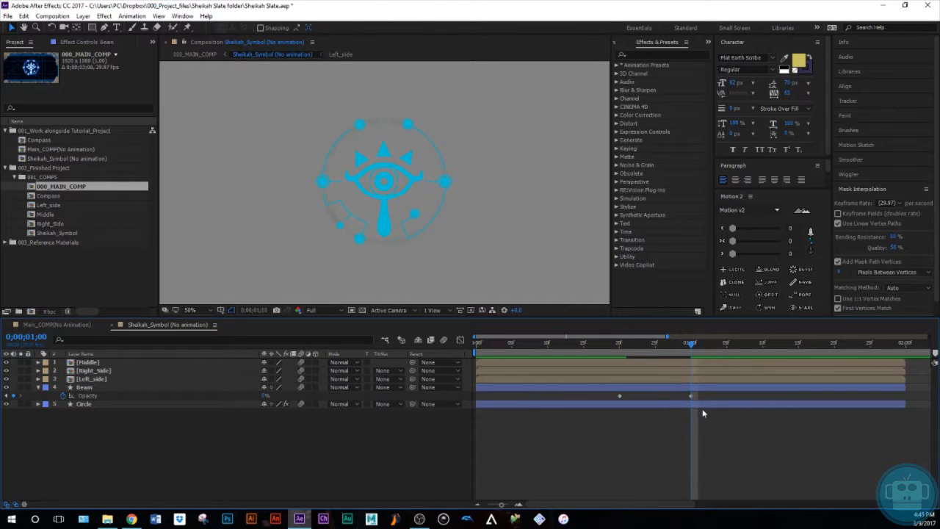
Step: At frame 13, three frames after the Beam layer's first Scale keyframe, add a Position keyframe to the Left_side layer
{"action": "mouse_move", "coordinate": [687, 345]}
{"action": "left_mouse_down"}
{"action": "mouse_move", "coordinate": [571, 360]}
{"action": "mouse_move", "coordinate": [670, 370]}
{"action": "mouse_move", "coordinate": [543, 422]}
{"action": "mouse_move", "coordinate": [577, 405]}
{"action": "mouse_move", "coordinate": [565, 410]}
{"action": "mouse_move", "coordinate": [563, 400]}
{"action": "left_mouse_up"}
{"action": "left_click", "coordinate": [569, 389]}
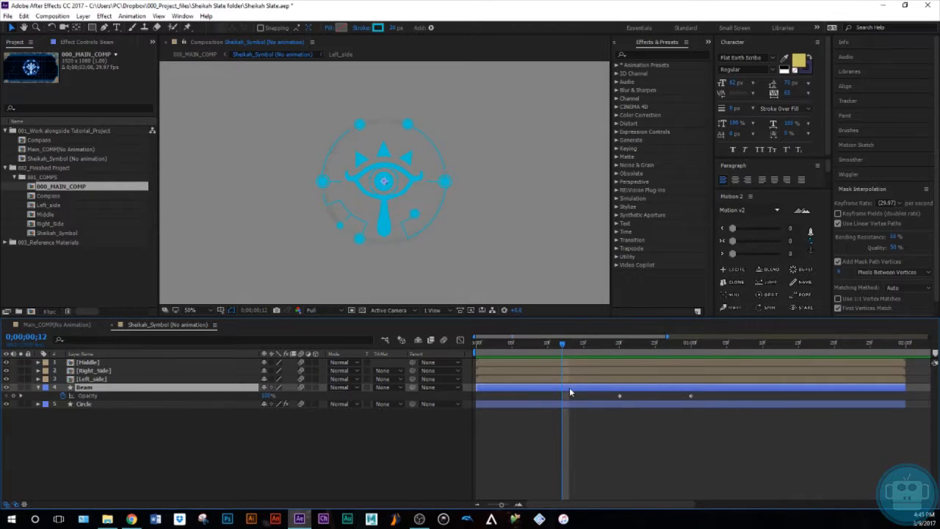
{"action": "key", "text": "s"}
{"action": "key", "text": "j"}
{"action": "key", "text": "Page_Down"}
{"action": "key", "text": "Page_Down"}
{"action": "key", "text": "Page_Down"}
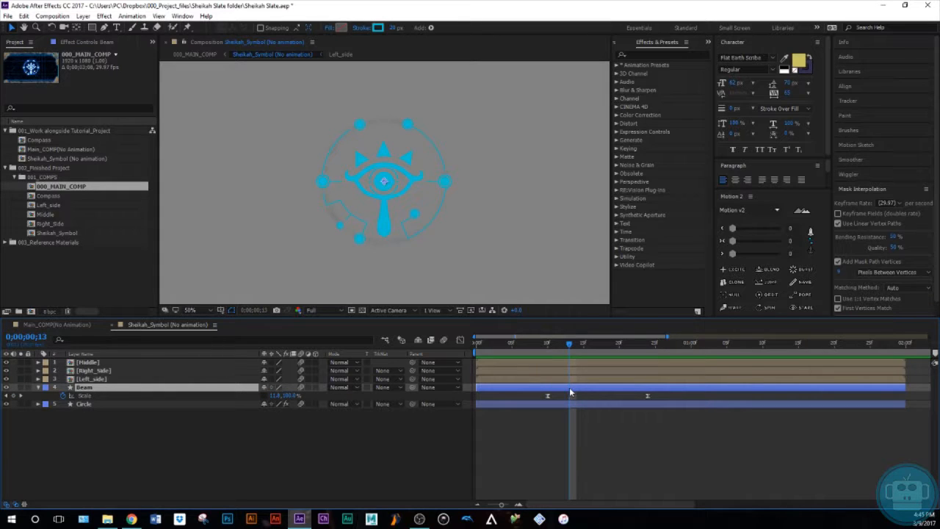
{"action": "left_click", "coordinate": [188, 380]}
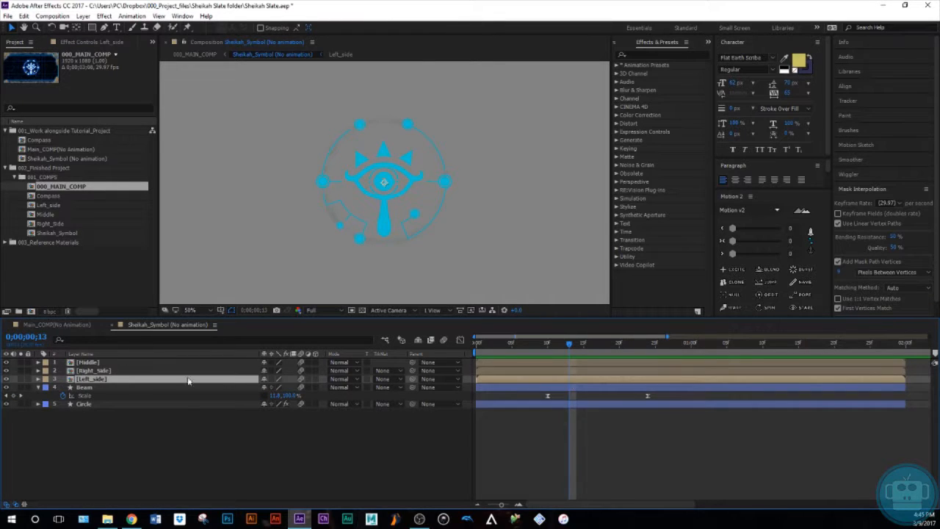
{"action": "key", "text": "ctrl+Up"}
{"action": "left_click", "coordinate": [123, 379]}
{"action": "key", "text": "p"}
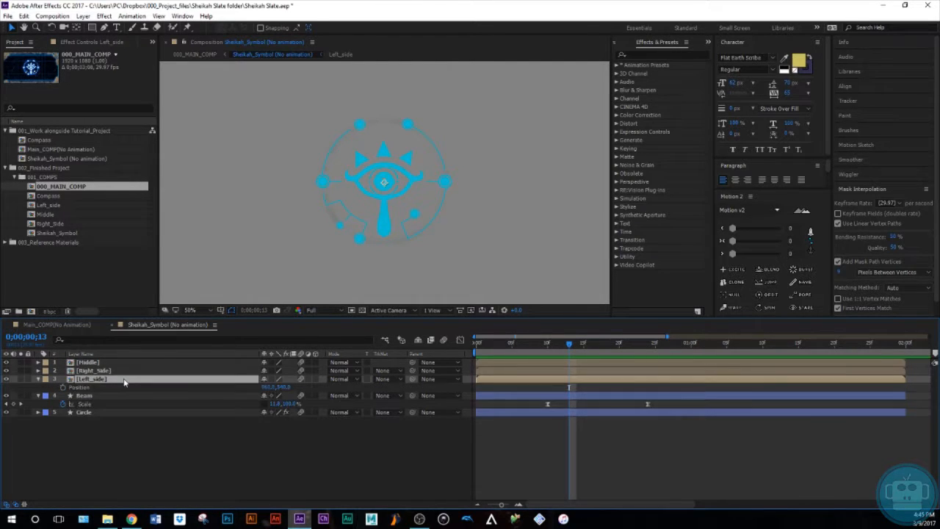
{"action": "left_click", "coordinate": [62, 388]}
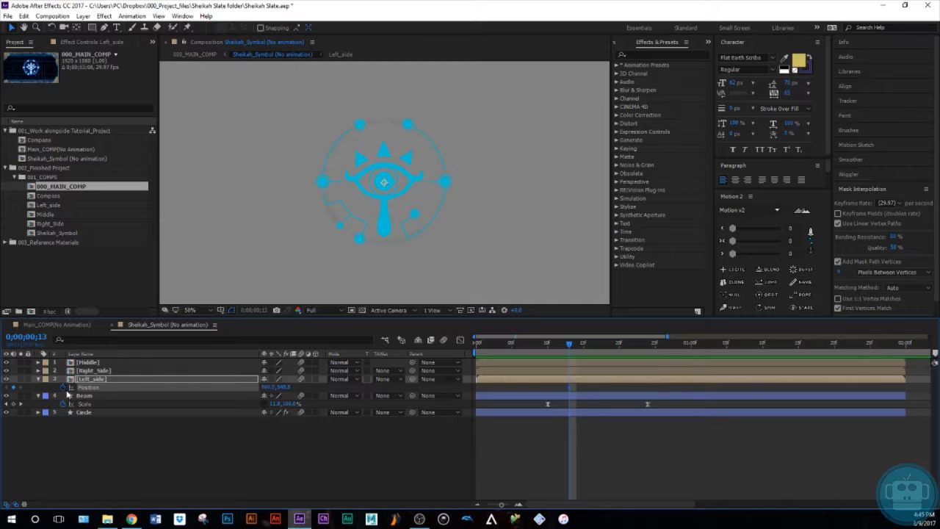
Step: Add a Position keyframe to the Right_Side layer at frame 13 as well
{"action": "left_click", "coordinate": [84, 371]}
{"action": "key", "text": "p"}
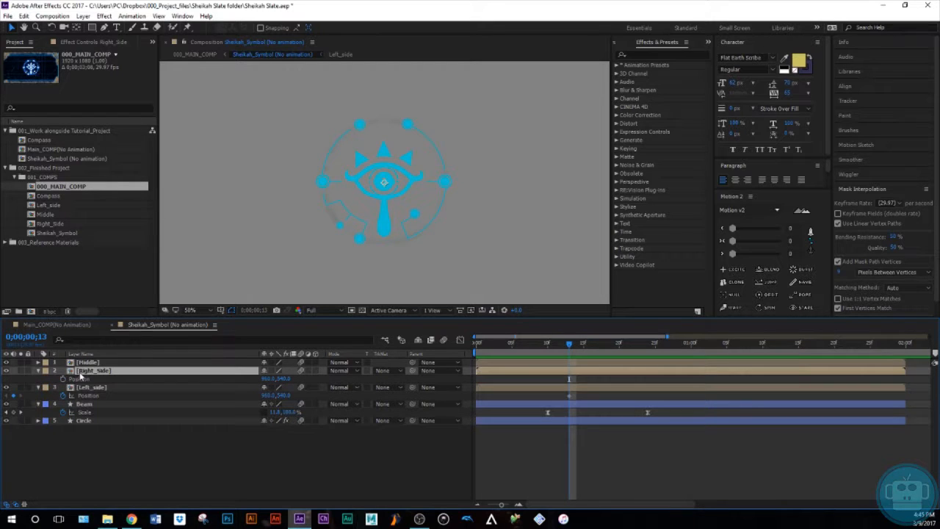
{"action": "left_click", "coordinate": [63, 379]}
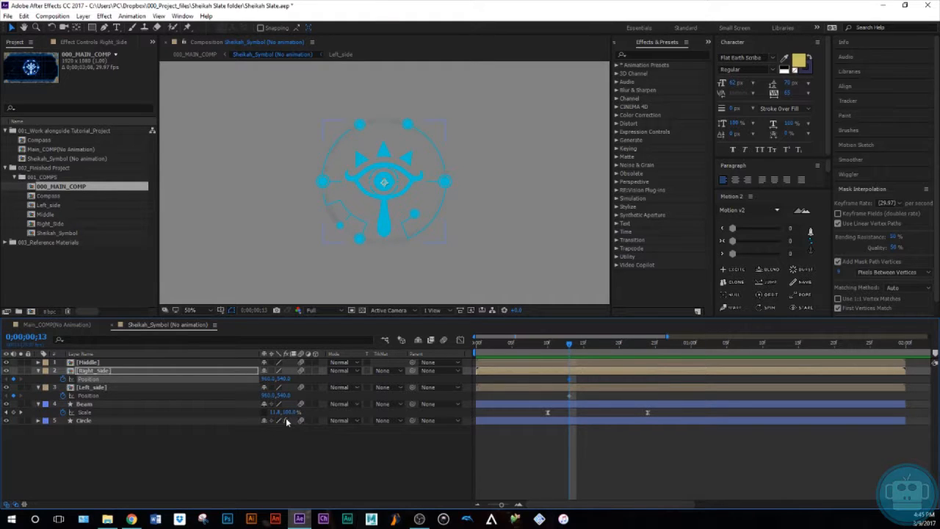
Step: At frame 28, shift the Left_side layer outward to position 840, 540
{"action": "key", "text": "shift+Page_Down"}
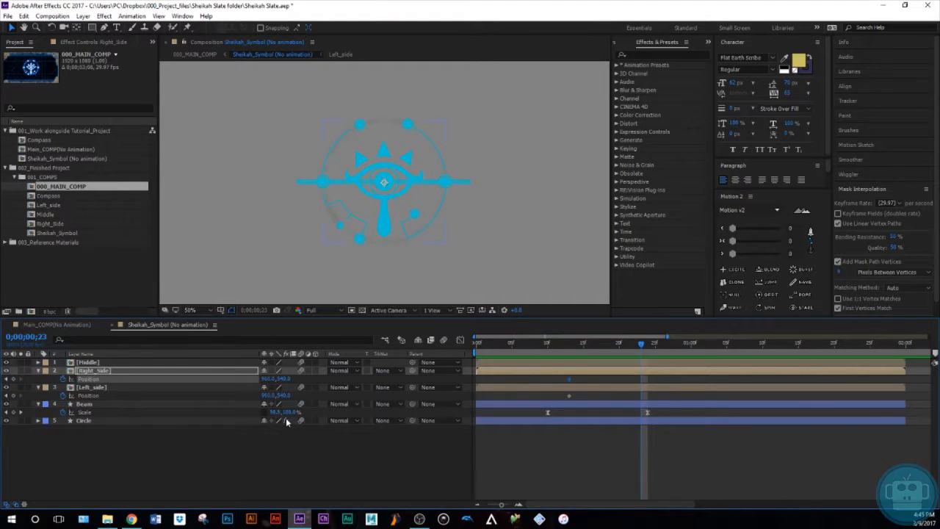
{"action": "key", "text": "Page_Down"}
{"action": "key", "text": "Page_Down"}
{"action": "key", "text": "Page_Down"}
{"action": "key", "text": "Page_Down"}
{"action": "key", "text": "Page_Down"}
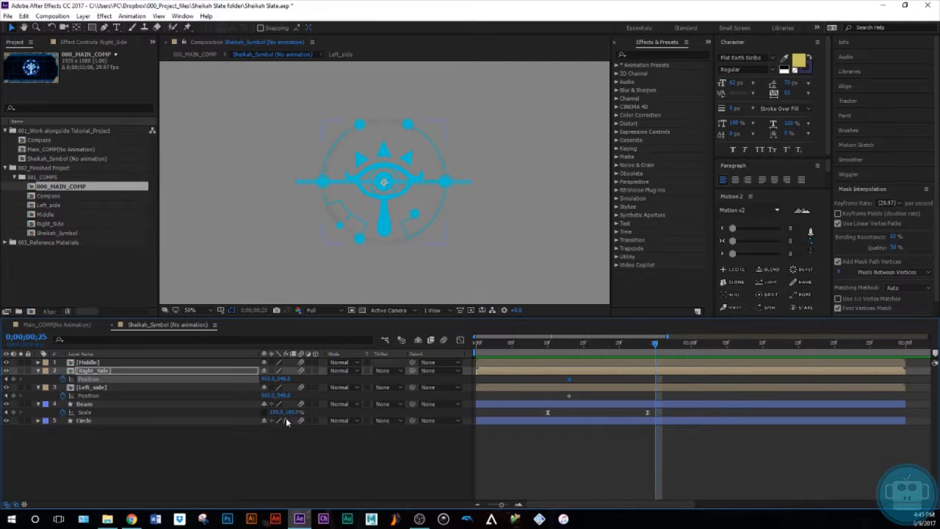
{"action": "left_click", "coordinate": [703, 390]}
{"action": "key", "text": "shift+Left"}
{"action": "key", "text": "shift+Left"}
{"action": "key", "text": "shift+Left"}
{"action": "key", "text": "shift+Left"}
{"action": "key", "text": "shift+Left"}
{"action": "key", "text": "shift+Left"}
{"action": "key", "text": "shift+Left"}
{"action": "key", "text": "shift+Left"}
{"action": "key", "text": "shift+Left"}
{"action": "key", "text": "shift+Left"}
{"action": "key", "text": "shift+Left"}
{"action": "key", "text": "shift+Left"}
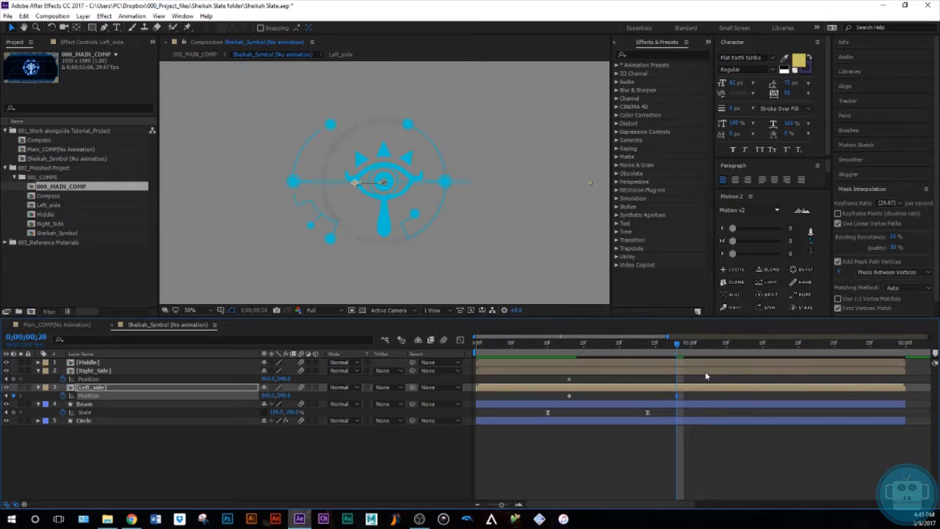
Step: At frame 28, shift the Right_Side layer outward to position 1080, 540
{"action": "left_click", "coordinate": [705, 374]}
{"action": "key", "text": "shift+Right"}
{"action": "key", "text": "shift+Right"}
{"action": "key", "text": "shift+Right"}
{"action": "key", "text": "shift+Right"}
{"action": "key", "text": "shift+Right"}
{"action": "key", "text": "shift+Right"}
{"action": "key", "text": "shift+Right"}
{"action": "key", "text": "shift+Right"}
{"action": "key", "text": "shift+Right"}
{"action": "key", "text": "shift+Right"}
Step: Apply Easy Ease to all Position keyframes of the Right_Side and Left_side layers
{"action": "left_click_drag", "start_coordinate": [699, 382], "coordinate": [502, 401]}
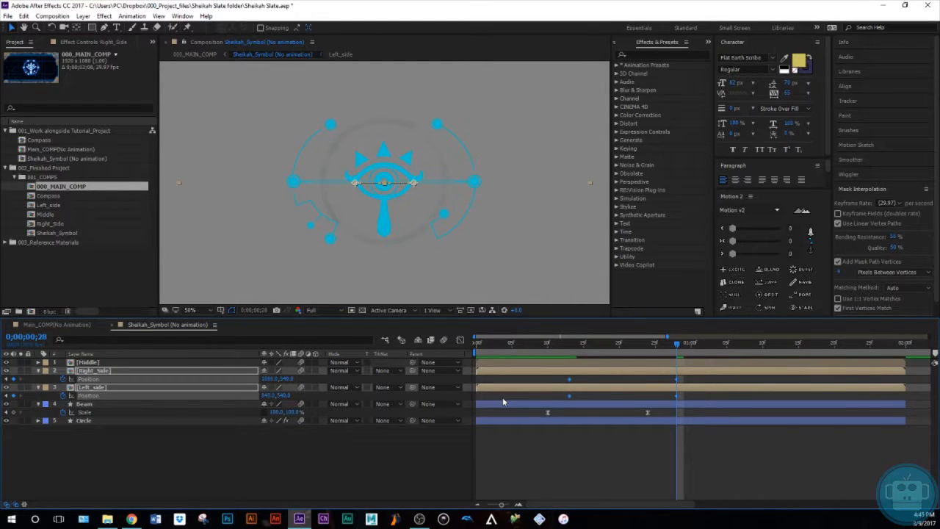
{"action": "left_click_drag", "start_coordinate": [698, 378], "coordinate": [560, 398]}
{"action": "key", "text": "F9"}
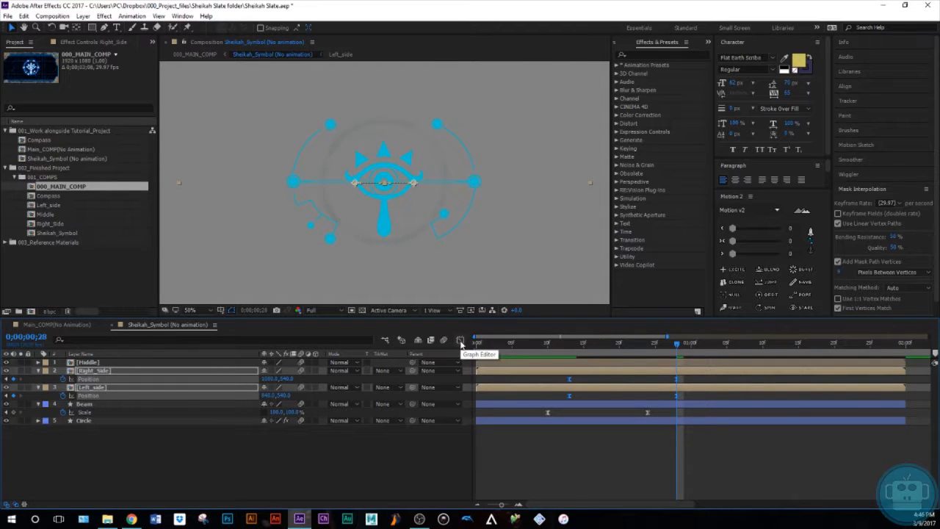
Step: In the Graph Editor, lengthen the easing handles of both layers' Position keyframes so the speed curve peaks sharply midway
{"action": "left_click", "coordinate": [460, 340]}
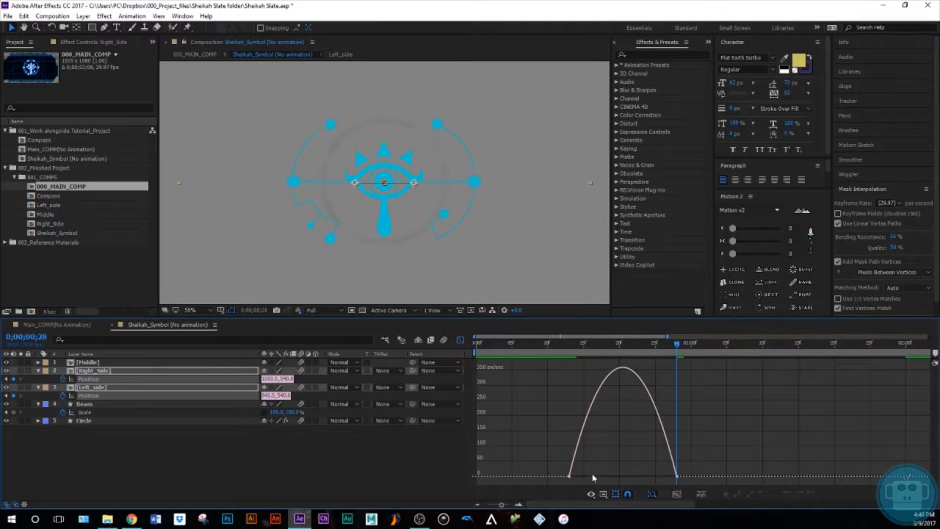
{"action": "left_click_drag", "start_coordinate": [555, 487], "coordinate": [606, 473]}
{"action": "left_click_drag", "start_coordinate": [689, 466], "coordinate": [640, 473]}
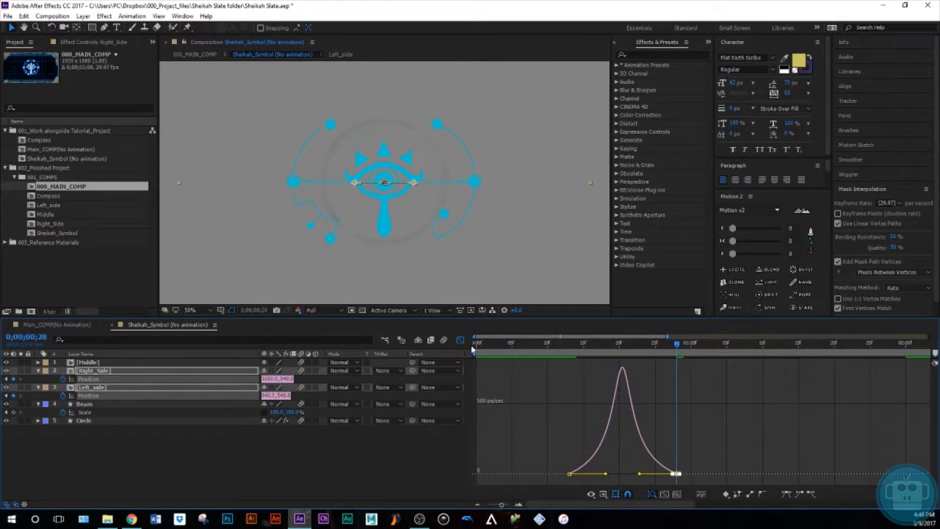
{"action": "left_click", "coordinate": [460, 340]}
Step: At frame 24, add Opacity keyframes at 100% to both the Left_side and Right_Side layers
{"action": "left_click", "coordinate": [618, 431]}
{"action": "left_click_drag", "start_coordinate": [676, 352], "coordinate": [641, 444]}
{"action": "left_click", "coordinate": [637, 389]}
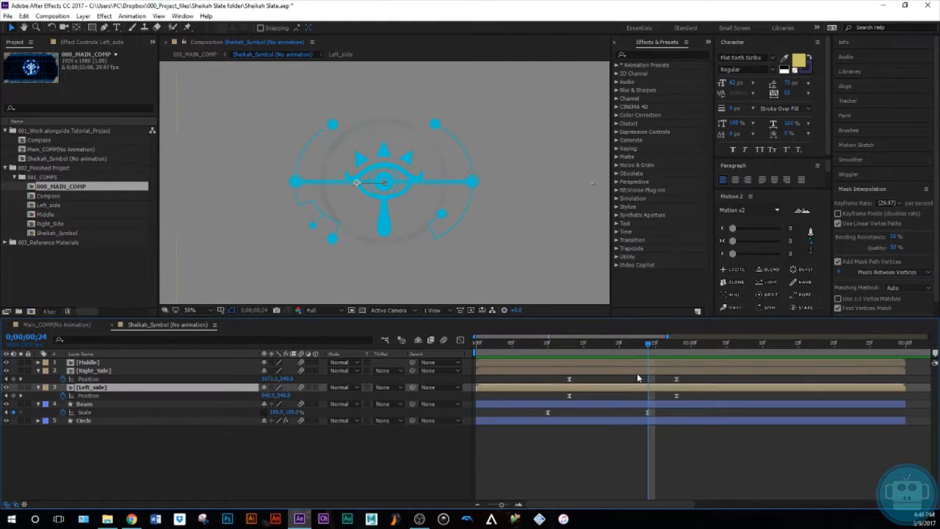
{"action": "left_click", "coordinate": [636, 373], "text": "ctrl"}
{"action": "key", "text": "alt+shift+t"}
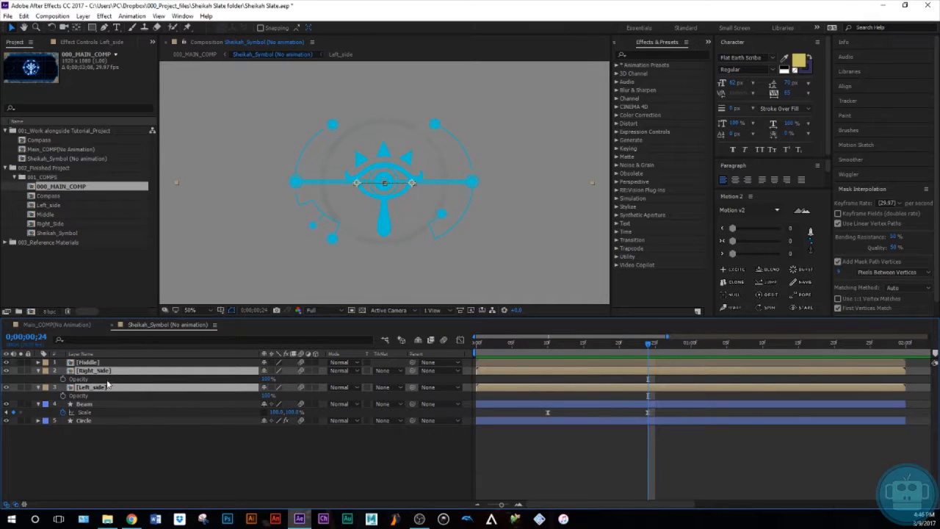
{"action": "left_click", "coordinate": [63, 379]}
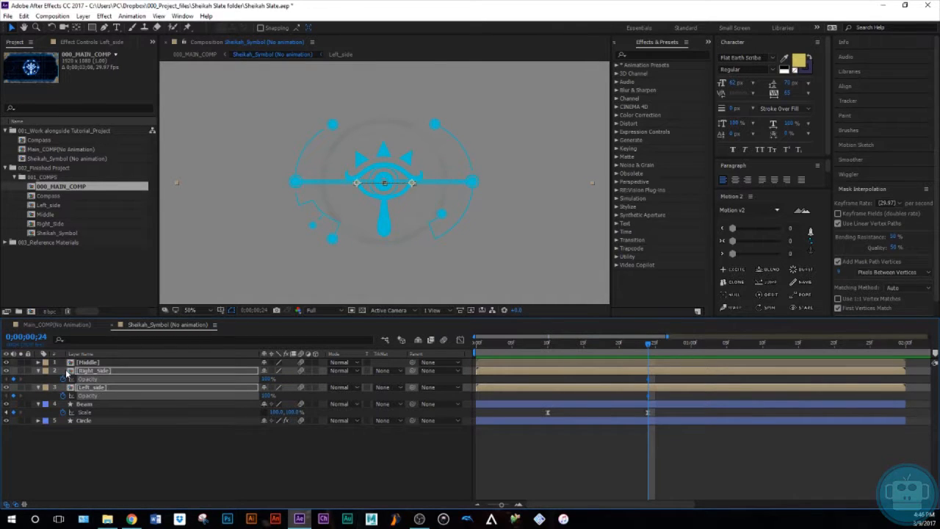
Step: At 0;00;01;04, set the opacity of the Left_side and Right_Side layers to 0%
{"action": "key", "text": "space"}
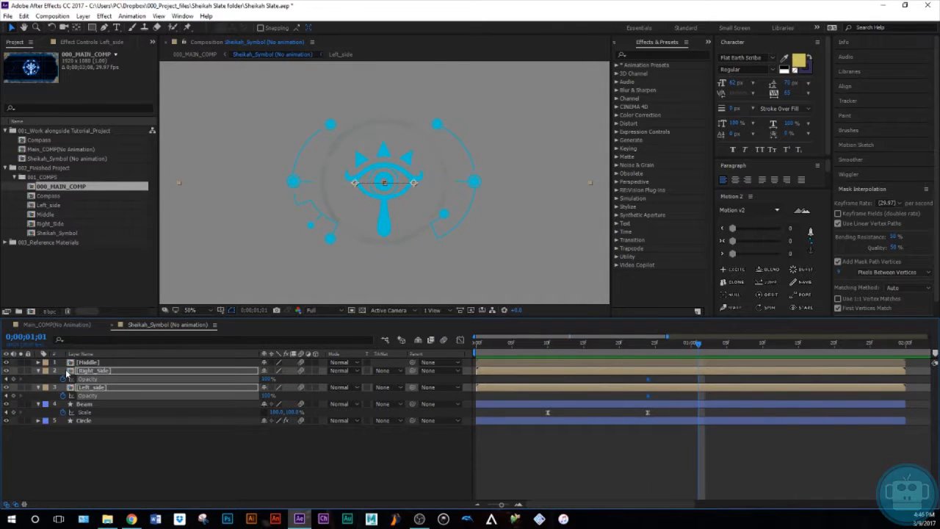
{"action": "left_click_drag", "start_coordinate": [266, 395], "coordinate": [219, 410]}
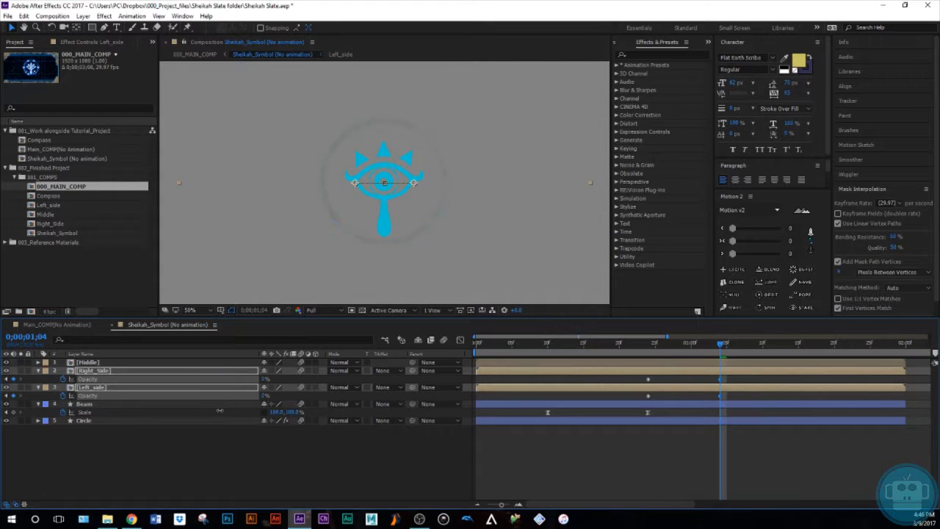
{"action": "left_click", "coordinate": [570, 454]}
Step: Step back and forth around frames 10 to 13 to examine the timing offset between the Beam and the side layers
{"action": "left_click_drag", "start_coordinate": [721, 345], "coordinate": [573, 449]}
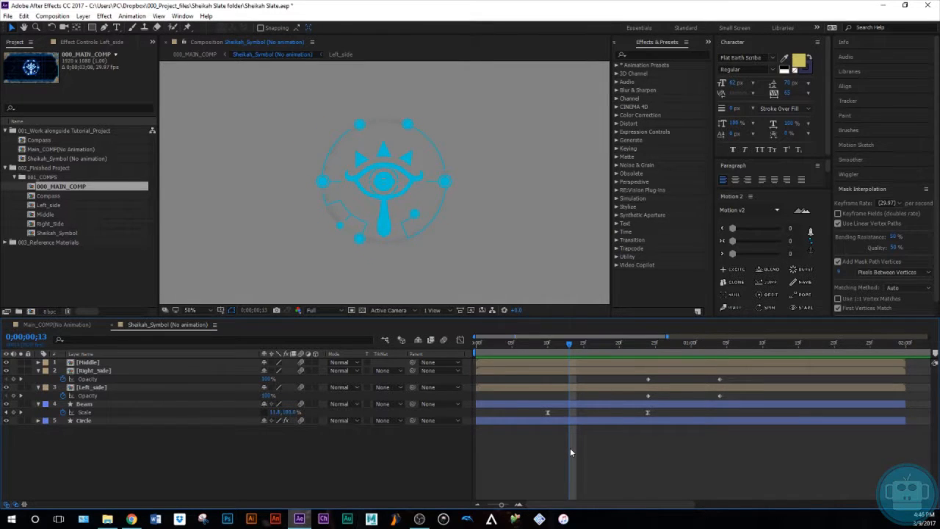
{"action": "key", "text": "j"}
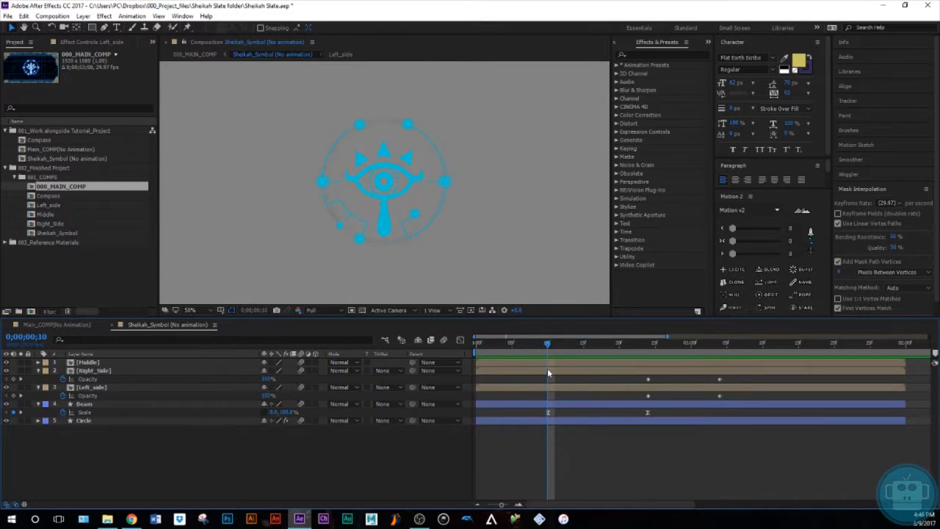
{"action": "key", "text": "Page_Down"}
{"action": "key", "text": "Page_Down"}
{"action": "key", "text": "Page_Down"}
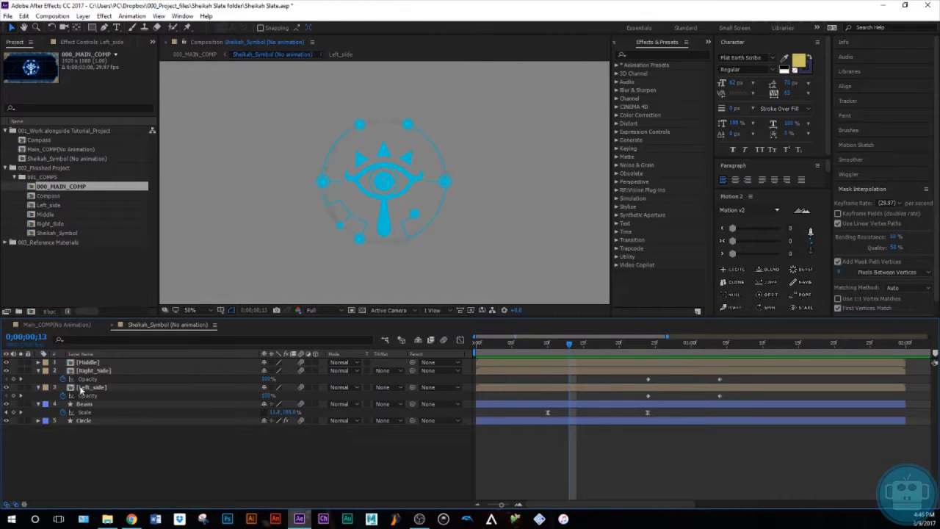
{"action": "key", "text": "j"}
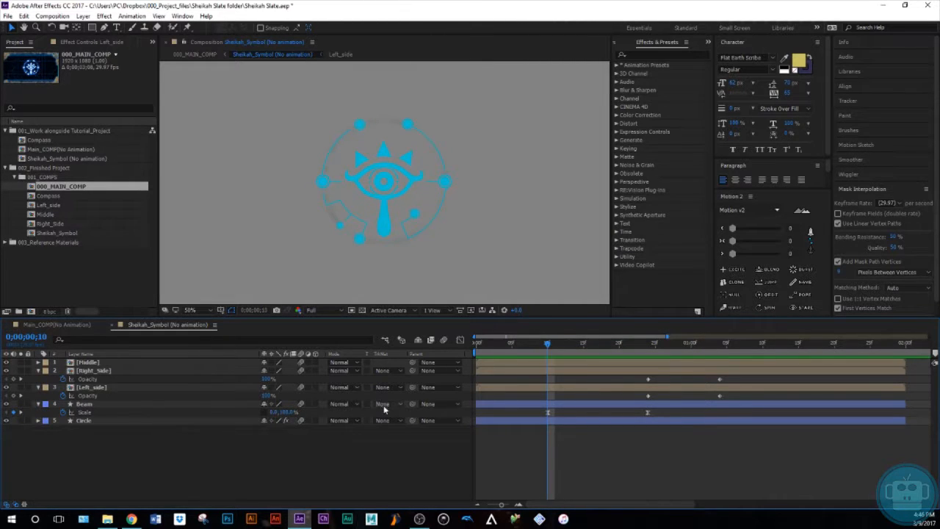
{"action": "key", "text": "Page_Down"}
{"action": "key", "text": "Page_Down"}
{"action": "key", "text": "Page_Down"}
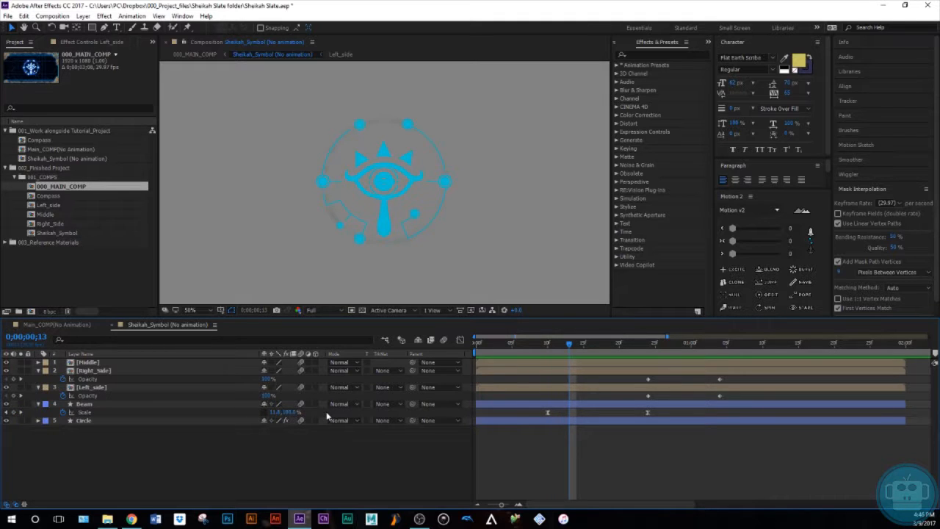
{"action": "key", "text": "Page_Down"}
{"action": "key", "text": "Page_Up"}
{"action": "key", "text": "Page_Up"}
{"action": "key", "text": "Page_Up"}
{"action": "key", "text": "Page_Down"}
{"action": "key", "text": "Page_Down"}
{"action": "key", "text": "Page_Down"}
{"action": "key", "text": "Page_Down"}
{"action": "key", "text": "Page_Down"}
{"action": "key", "text": "Page_Up"}
{"action": "key", "text": "Page_Up"}
{"action": "key", "text": "Page_Up"}
{"action": "key", "text": "Page_Up"}
{"action": "key", "text": "Page_Up"}
{"action": "key", "text": "Page_Up"}
{"action": "key", "text": "Page_Down"}
{"action": "key", "text": "Page_Down"}
{"action": "key", "text": "Page_Down"}
{"action": "key", "text": "Page_Up"}
{"action": "key", "text": "Page_Up"}
{"action": "key", "text": "Page_Up"}
{"action": "key", "text": "Page_Down"}
{"action": "key", "text": "Page_Down"}
{"action": "key", "text": "Page_Down"}
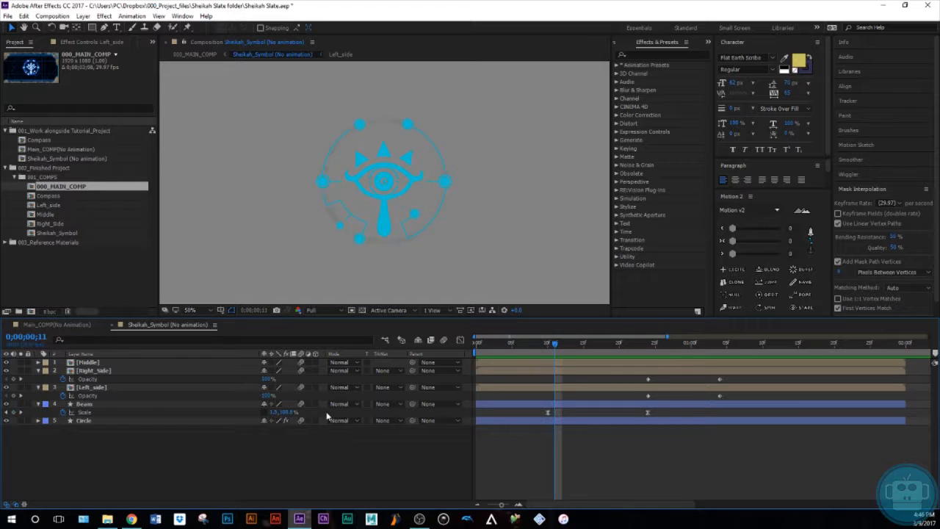
Step: Collapse the revealed properties of the Left_side, Right_Side and Beam layers
{"action": "left_click", "coordinate": [145, 390]}
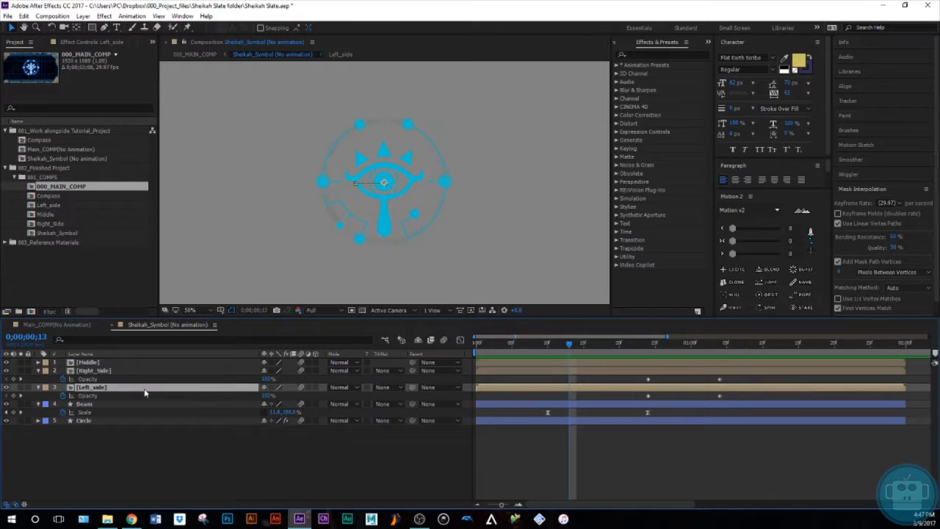
{"action": "left_click", "coordinate": [39, 388]}
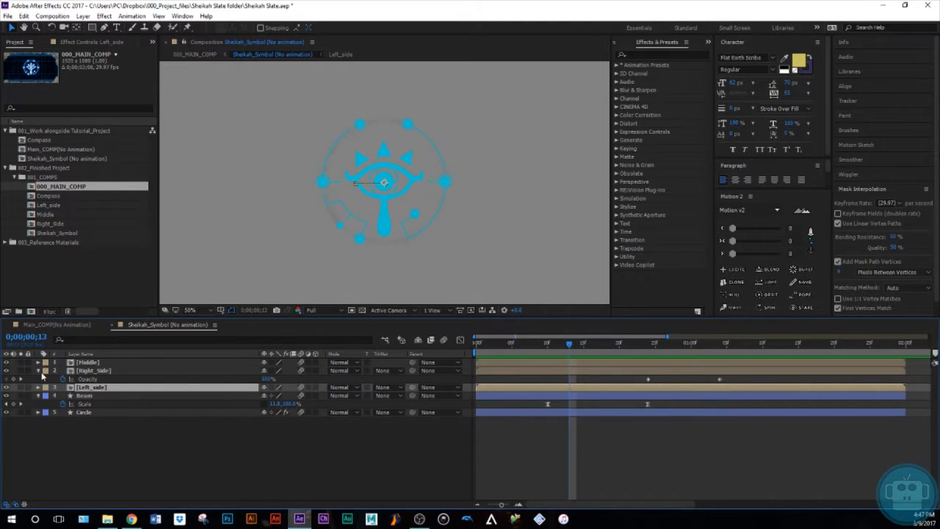
{"action": "left_click", "coordinate": [38, 371]}
{"action": "left_click", "coordinate": [38, 387]}
Step: Fade out the Middle layer with Opacity keyframes of 100% at frame 13 and 0% at frame 23
{"action": "left_click", "coordinate": [87, 363]}
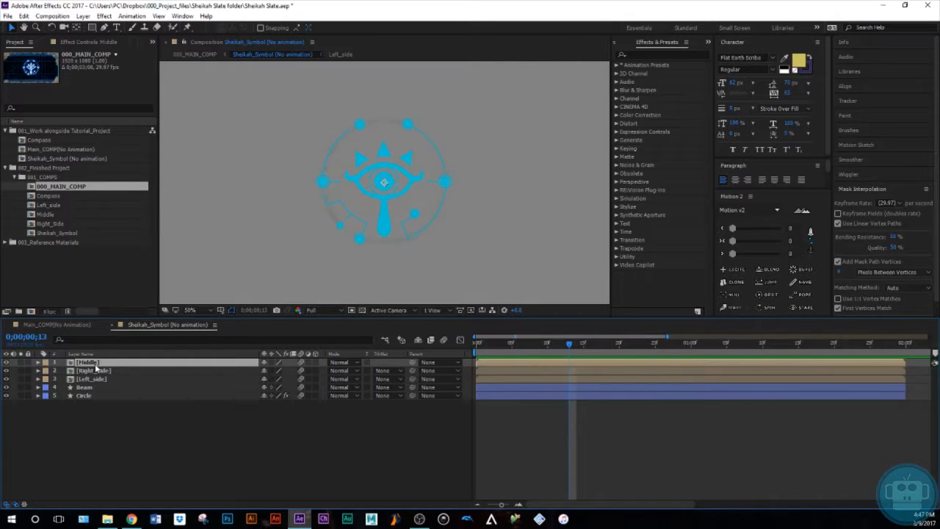
{"action": "key", "text": "t"}
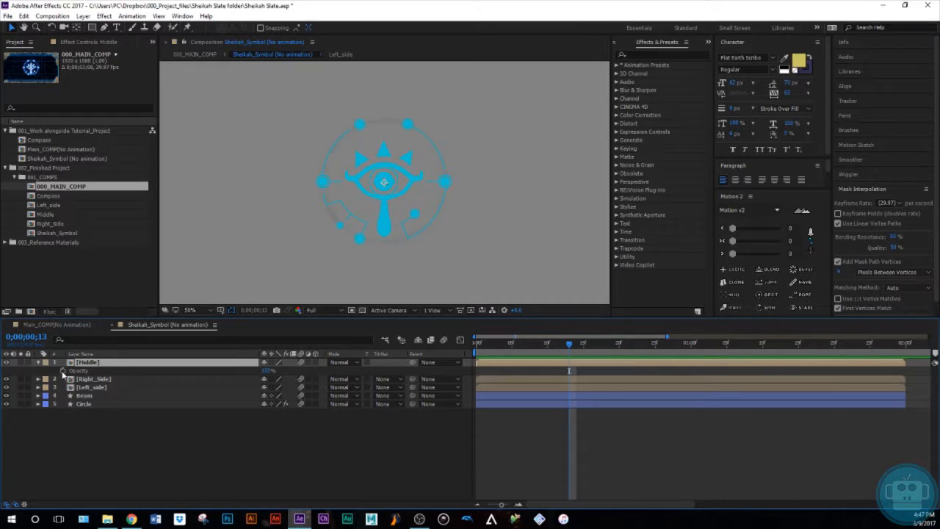
{"action": "left_click", "coordinate": [63, 371]}
{"action": "key", "text": "shift+Page_Down"}
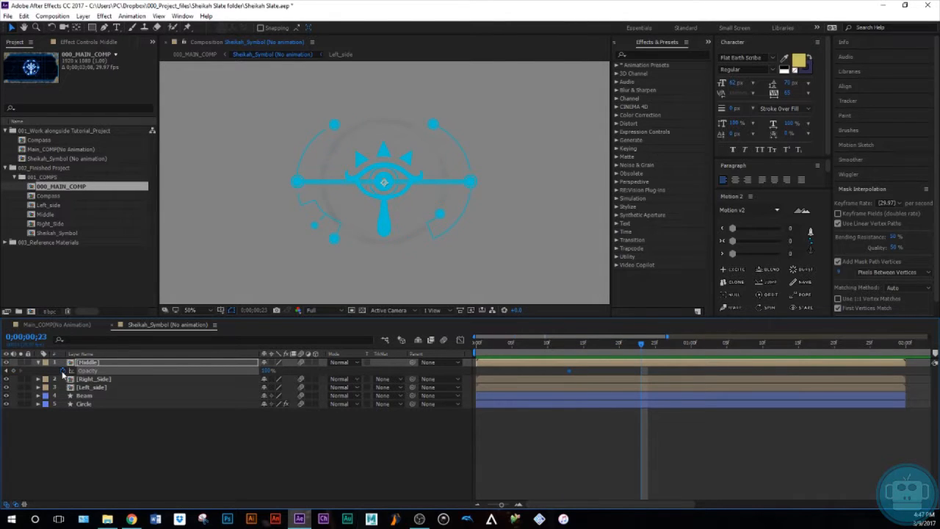
{"action": "left_click_drag", "start_coordinate": [268, 371], "coordinate": [179, 373]}
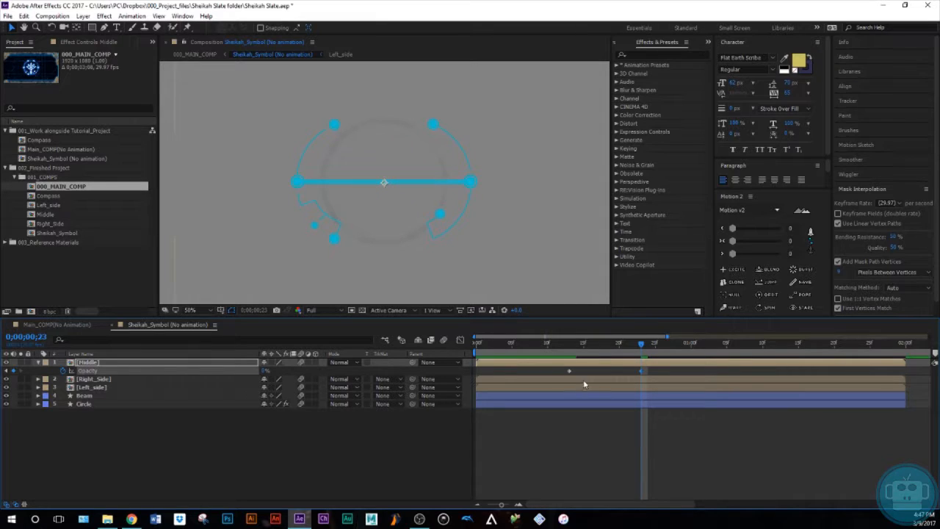
Step: Move the Middle layer's second Opacity keyframe to frame 25 and preview the animation
{"action": "left_click_drag", "start_coordinate": [644, 371], "coordinate": [549, 460]}
{"action": "left_click", "coordinate": [672, 430]}
{"action": "key", "text": "space"}
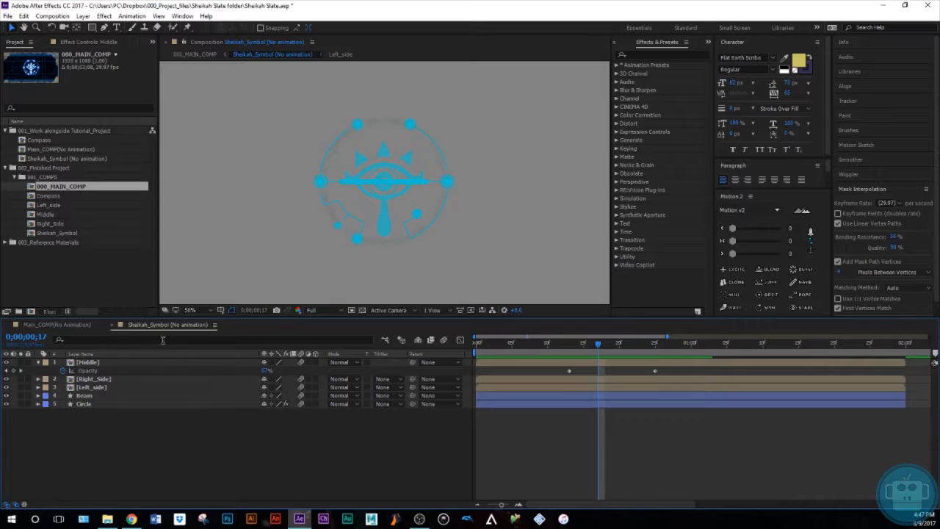
Step: Return to frame 13 and add a Scale keyframe to the Circle layer
{"action": "left_click", "coordinate": [568, 351]}
{"action": "left_click_drag", "start_coordinate": [571, 361], "coordinate": [568, 401]}
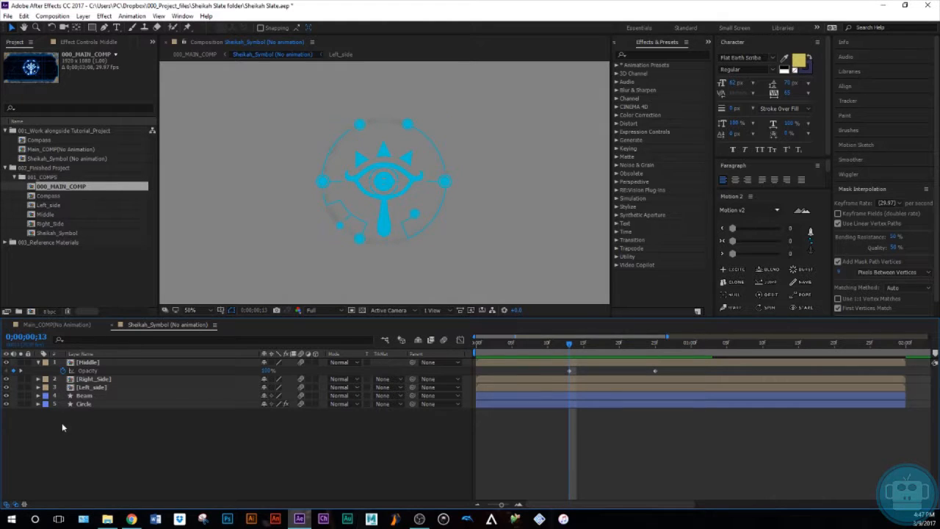
{"action": "left_click", "coordinate": [87, 404]}
{"action": "key", "text": "s"}
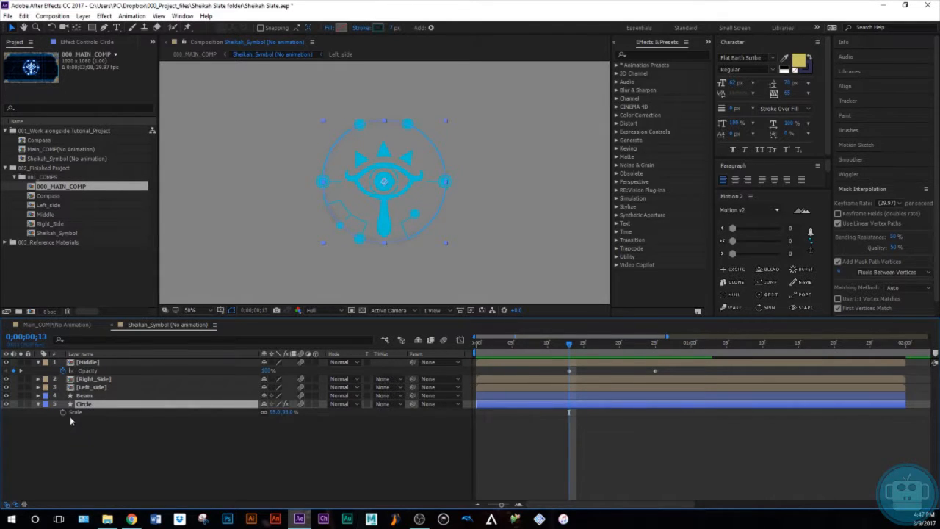
{"action": "left_click", "coordinate": [63, 413]}
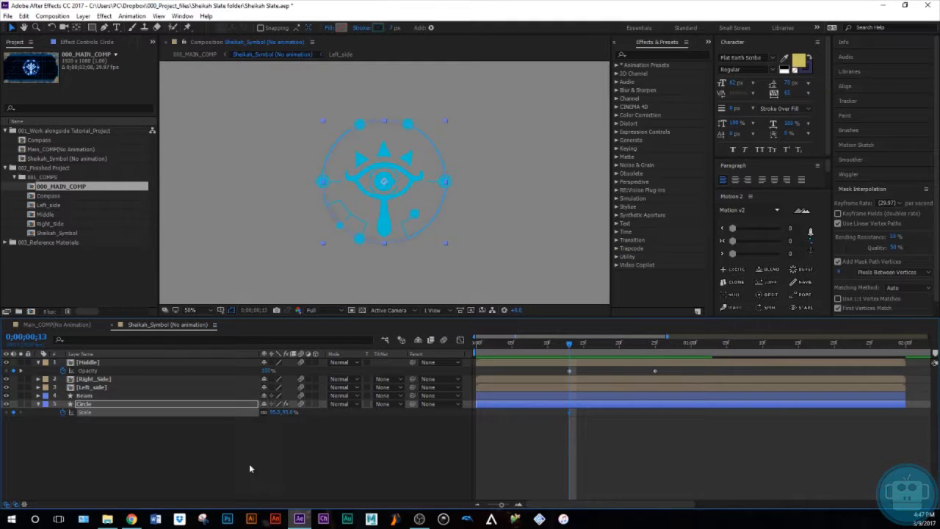
Step: Add a second Scale keyframe of 158% to the Circle layer at frame 26
{"action": "key", "text": "shift+Page_Down"}
{"action": "key", "text": "Page_Down"}
{"action": "key", "text": "Page_Down"}
{"action": "key", "text": "Page_Down"}
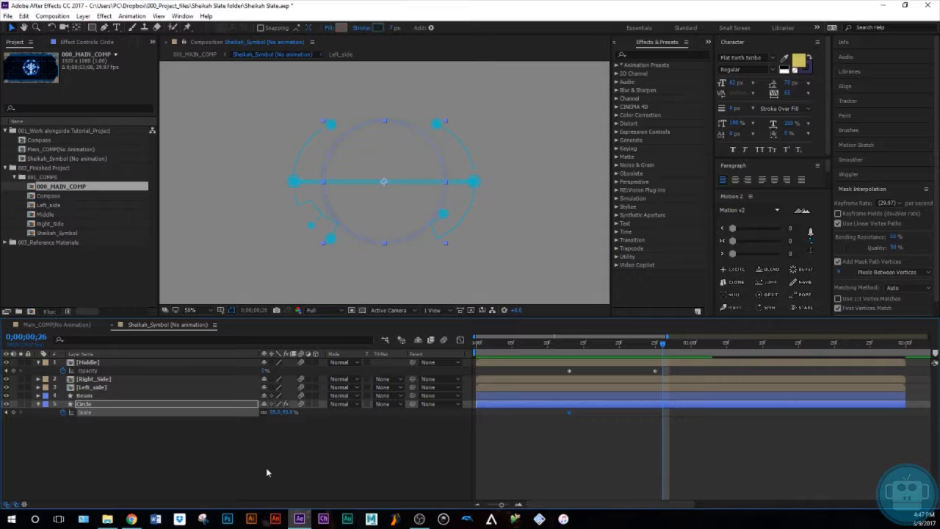
{"action": "left_click_drag", "start_coordinate": [274, 412], "coordinate": [297, 407]}
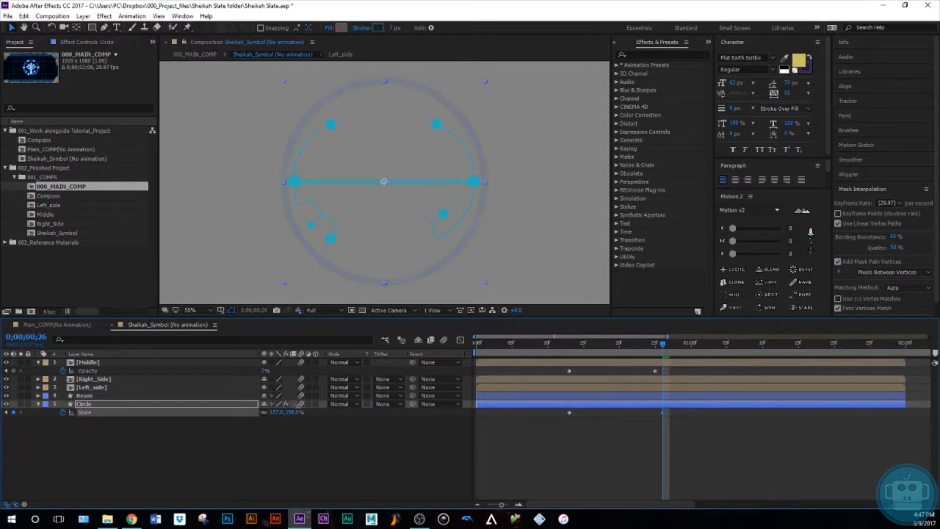
Step: Ease both Circle Scale keyframes and lengthen the first keyframe's influence handle in the speed graph
{"action": "left_click_drag", "start_coordinate": [698, 443], "coordinate": [543, 416]}
{"action": "left_click", "coordinate": [459, 340]}
{"action": "mouse_move", "coordinate": [570, 476]}
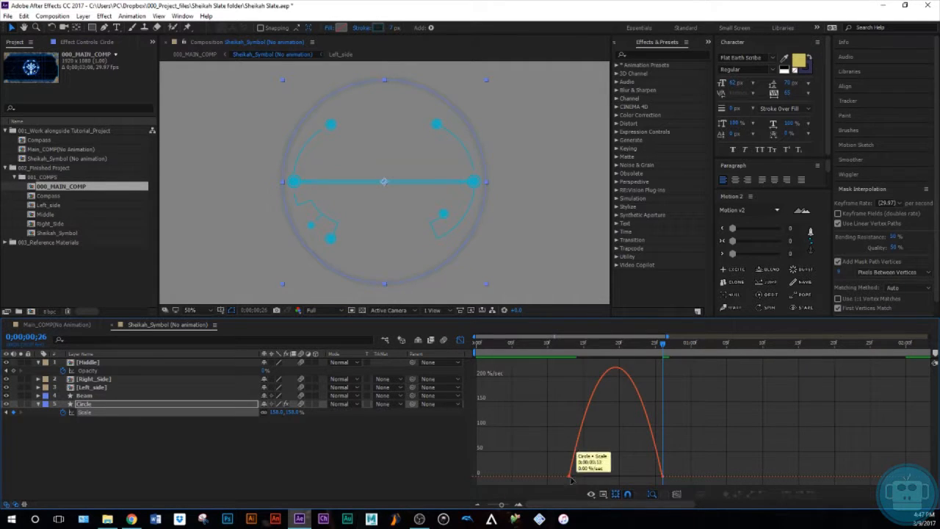
{"action": "left_click", "coordinate": [603, 495]}
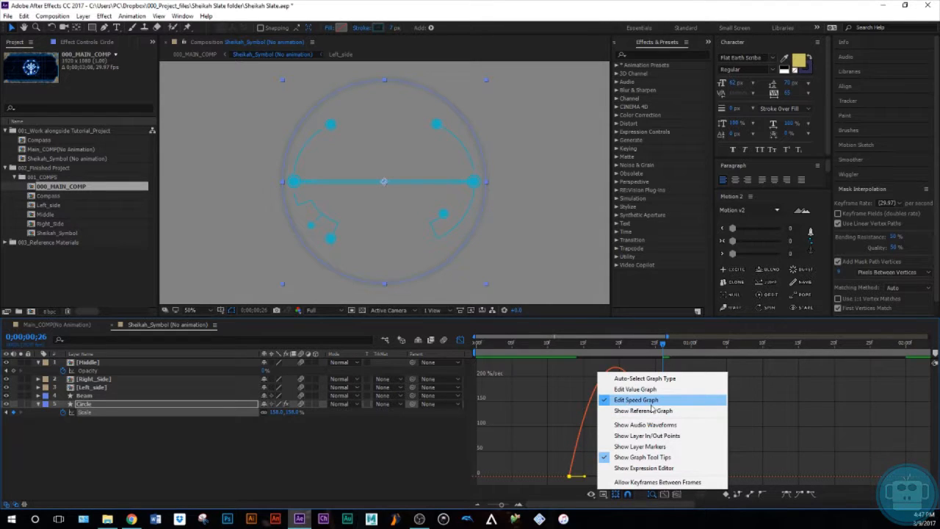
{"action": "left_click", "coordinate": [578, 474]}
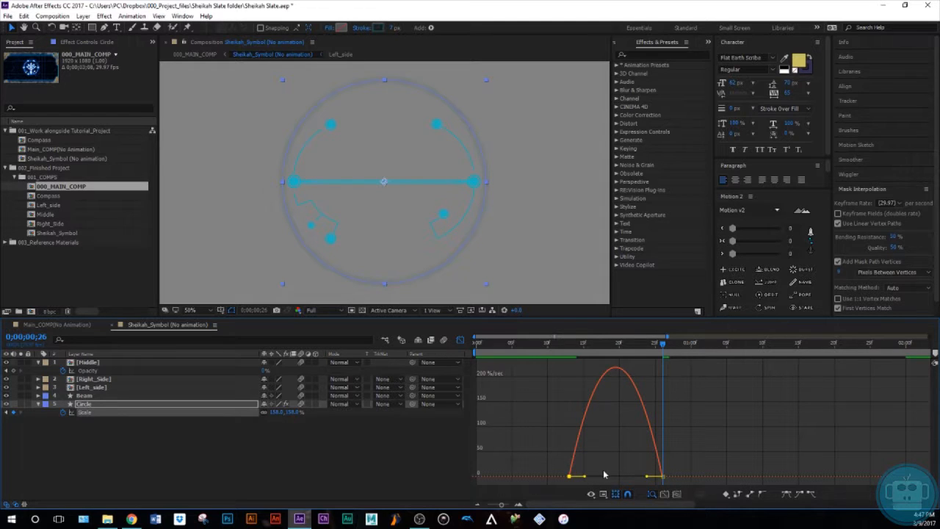
{"action": "left_click_drag", "start_coordinate": [584, 476], "coordinate": [598, 478]}
Step: Check the Circle's Scale curve as a value graph and switch back to the speed graph
{"action": "left_click", "coordinate": [603, 493]}
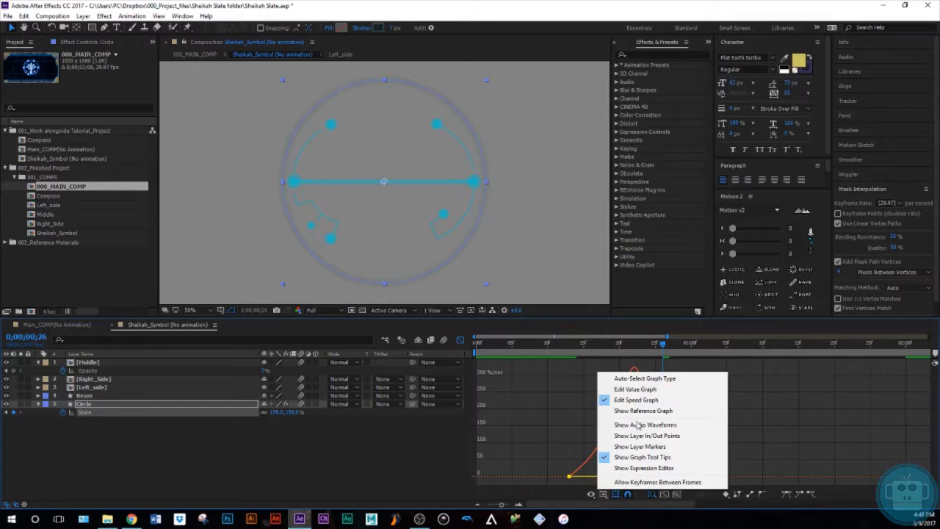
{"action": "left_click", "coordinate": [633, 389]}
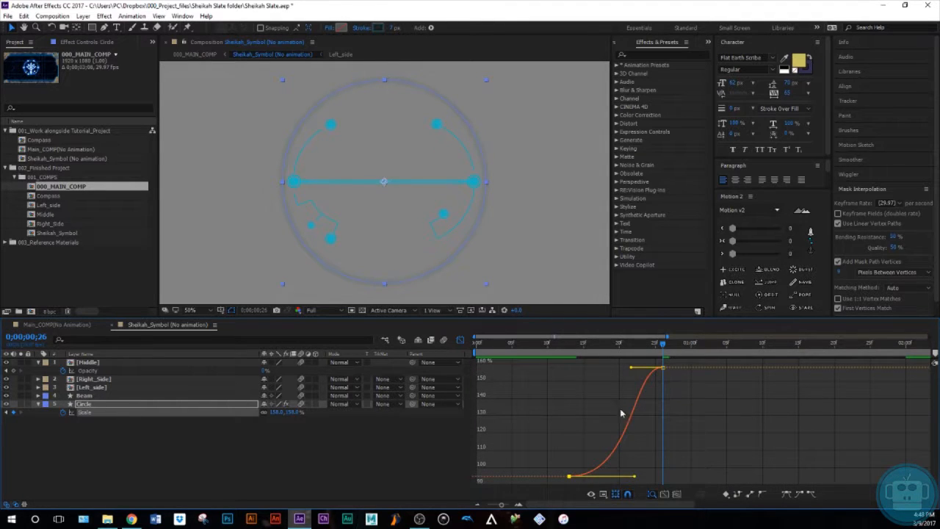
{"action": "left_click", "coordinate": [603, 494]}
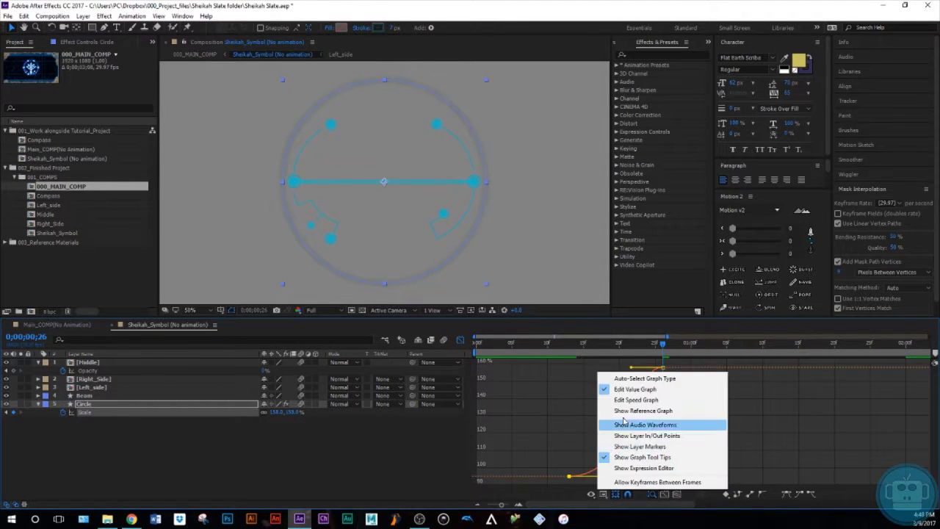
{"action": "left_click", "coordinate": [628, 401]}
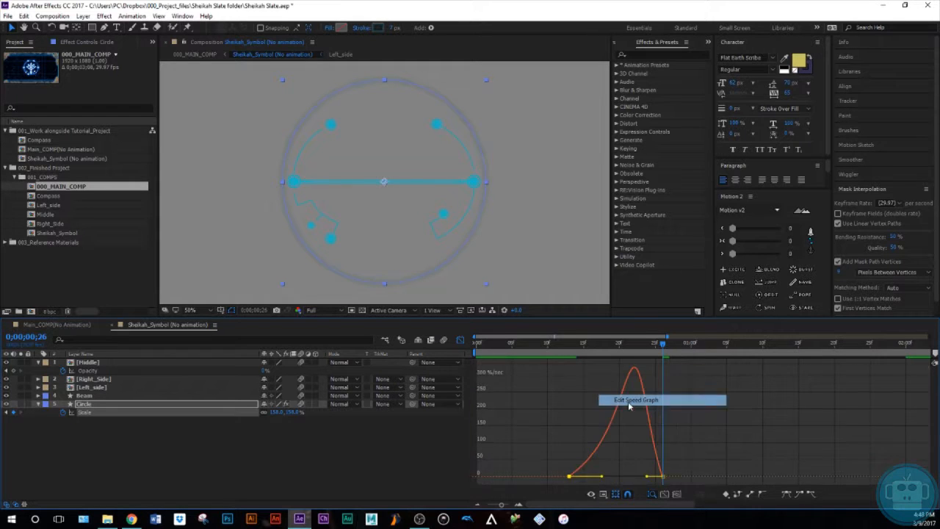
Step: Adjust the Circle Scale influence handles into a sharp mid-curve speed peak, close the graph editor and scrub the result
{"action": "left_click_drag", "start_coordinate": [602, 477], "coordinate": [629, 477]}
{"action": "left_click", "coordinate": [668, 481]}
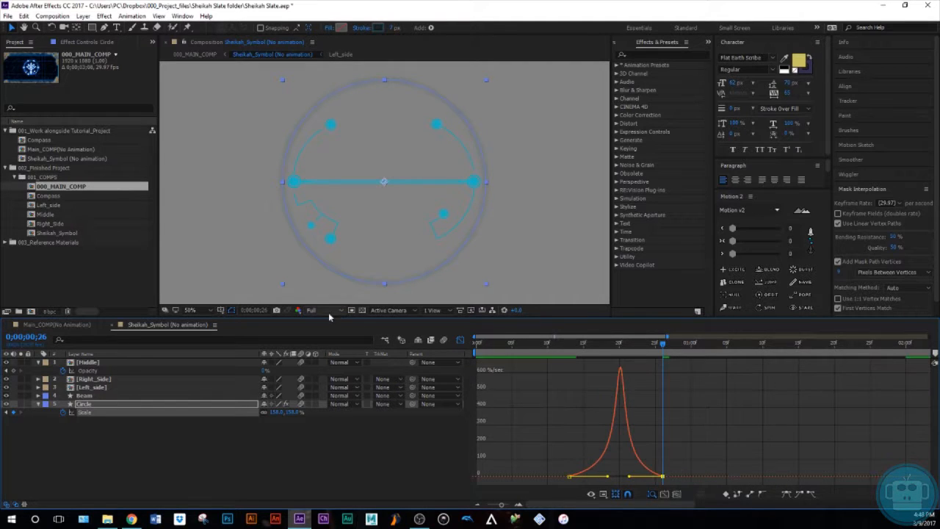
{"action": "left_click", "coordinate": [461, 340]}
{"action": "left_click", "coordinate": [565, 412]}
{"action": "left_click_drag", "start_coordinate": [667, 349], "coordinate": [613, 409]}
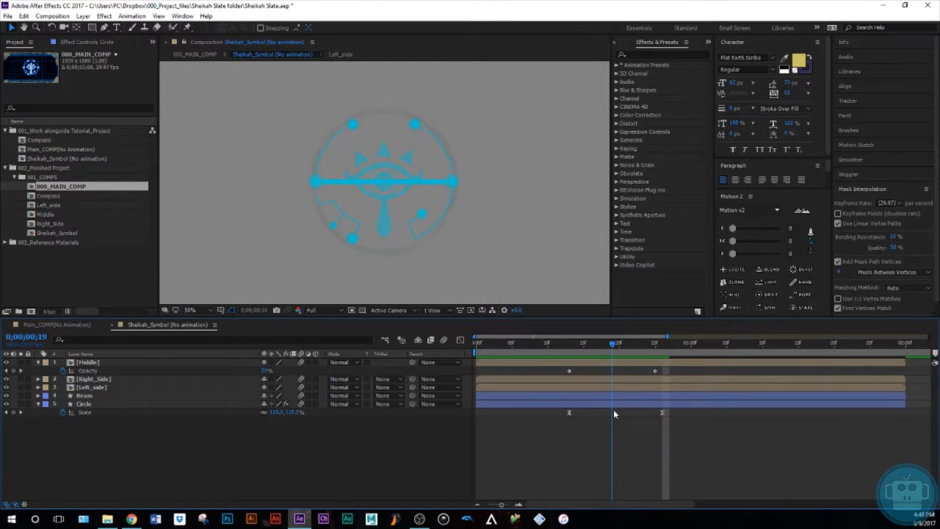
Step: Add an Opacity keyframe to the Circle layer at frame 20, aligned with the Beam's first Opacity keyframe
{"action": "left_click", "coordinate": [94, 395]}
{"action": "key", "text": "t"}
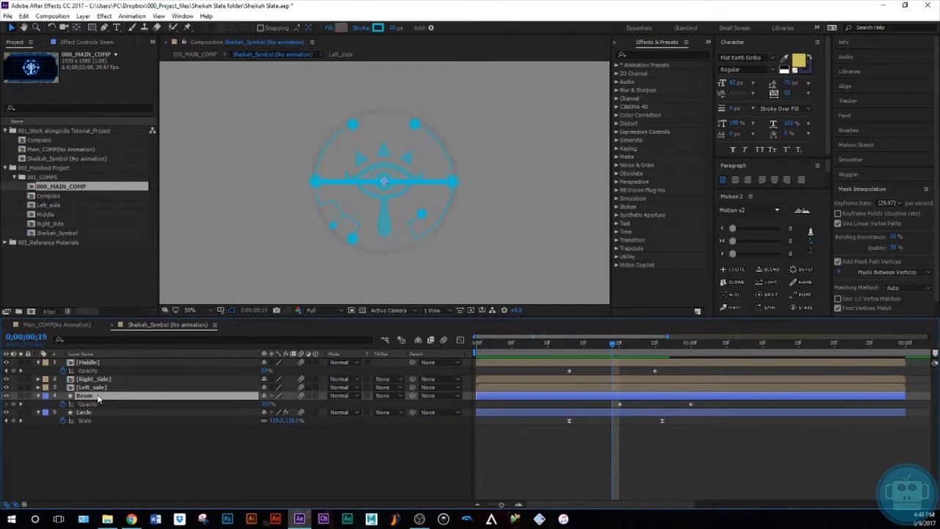
{"action": "key", "text": "Page_Down"}
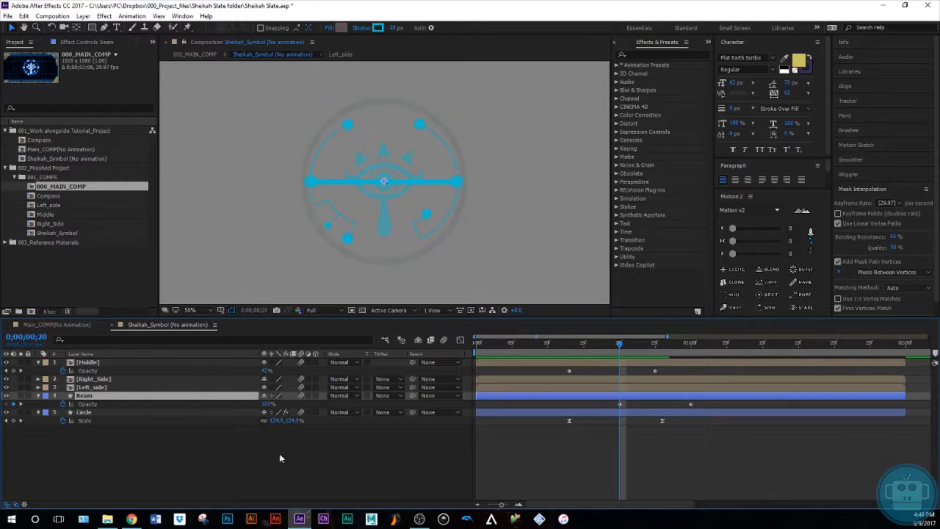
{"action": "left_click", "coordinate": [115, 412]}
{"action": "key", "text": "t"}
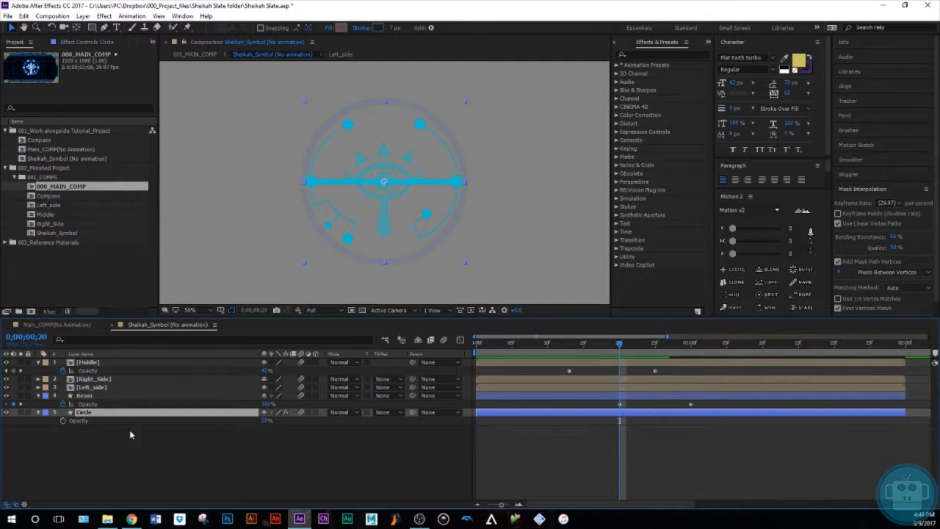
{"action": "left_click", "coordinate": [63, 422]}
{"action": "left_click", "coordinate": [64, 422]}
Step: Fade out the Circle layer with a 0% Opacity keyframe at 0;00;01;00
{"action": "key", "text": "Page_Down"}
{"action": "key", "text": "Page_Down"}
{"action": "key", "text": "Page_Down"}
{"action": "key", "text": "Page_Down"}
{"action": "key", "text": "Page_Down"}
{"action": "key", "text": "Page_Down"}
{"action": "key", "text": "Page_Down"}
{"action": "key", "text": "Page_Down"}
{"action": "key", "text": "Page_Down"}
{"action": "key", "text": "Page_Down"}
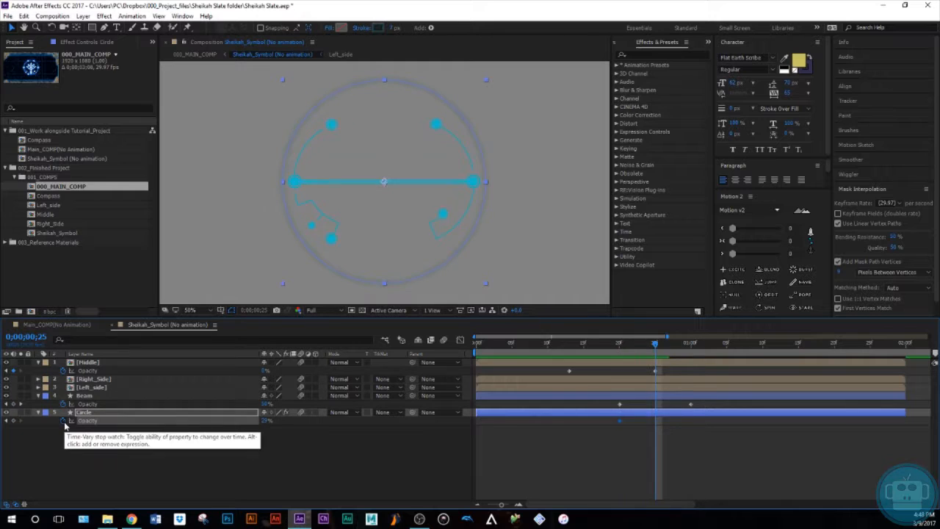
{"action": "left_click_drag", "start_coordinate": [240, 424], "coordinate": [211, 441]}
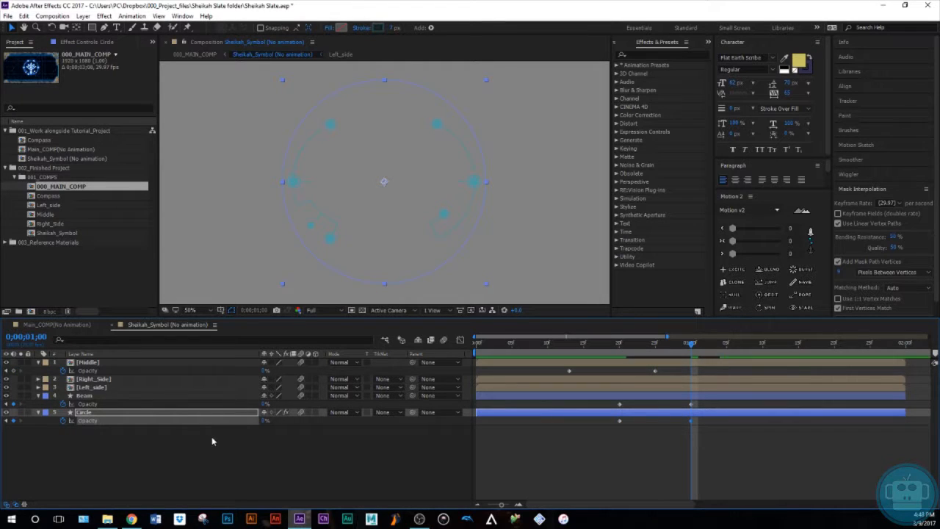
Step: Step between the Opacity keyframes and scrub the timeline to check the Circle's fade-out
{"action": "key", "text": "j"}
{"action": "key", "text": "j"}
{"action": "key", "text": "k"}
{"action": "key", "text": "k"}
{"action": "key", "text": "k"}
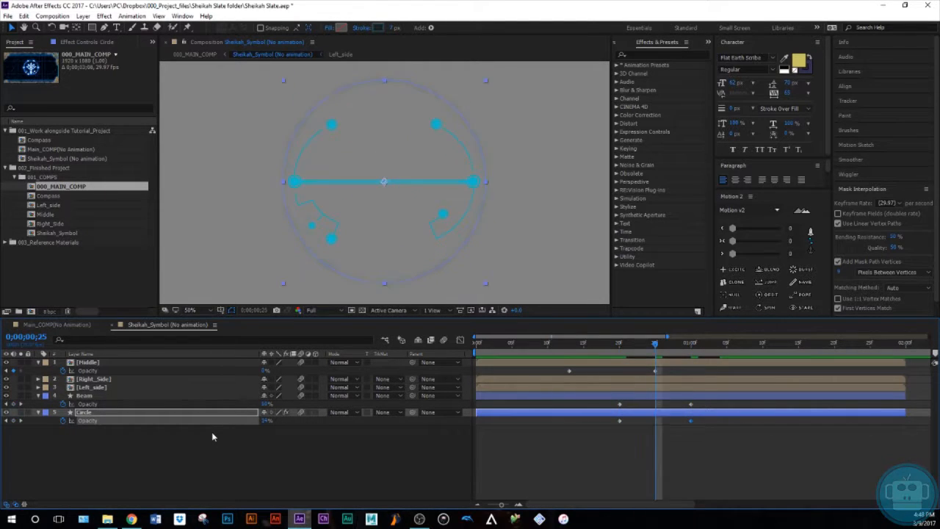
{"action": "key", "text": "j"}
{"action": "key", "text": "j"}
{"action": "key", "text": "j"}
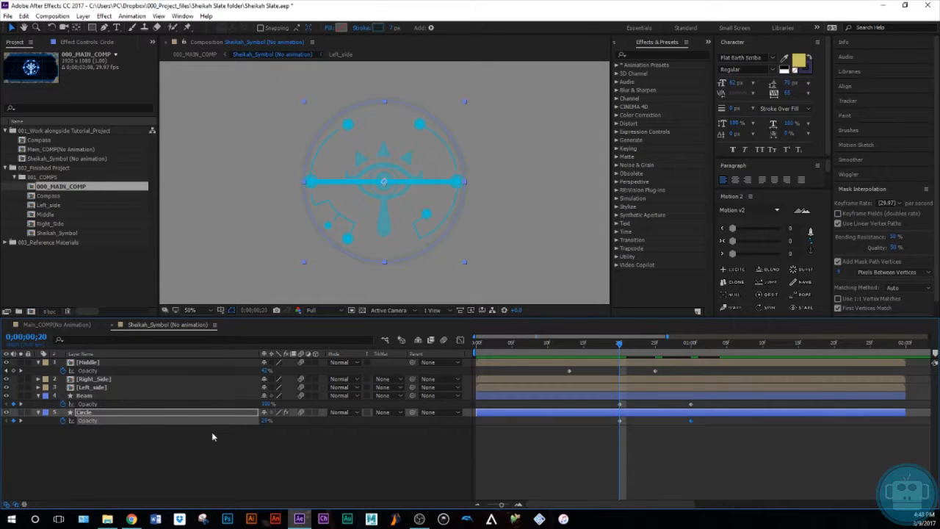
{"action": "key", "text": "k"}
{"action": "key", "text": "j"}
{"action": "left_click", "coordinate": [585, 425]}
{"action": "left_click_drag", "start_coordinate": [623, 346], "coordinate": [571, 469]}
Step: Preview the symbol animation from the start in Main_COMP(No Animation)
{"action": "left_click", "coordinate": [73, 324]}
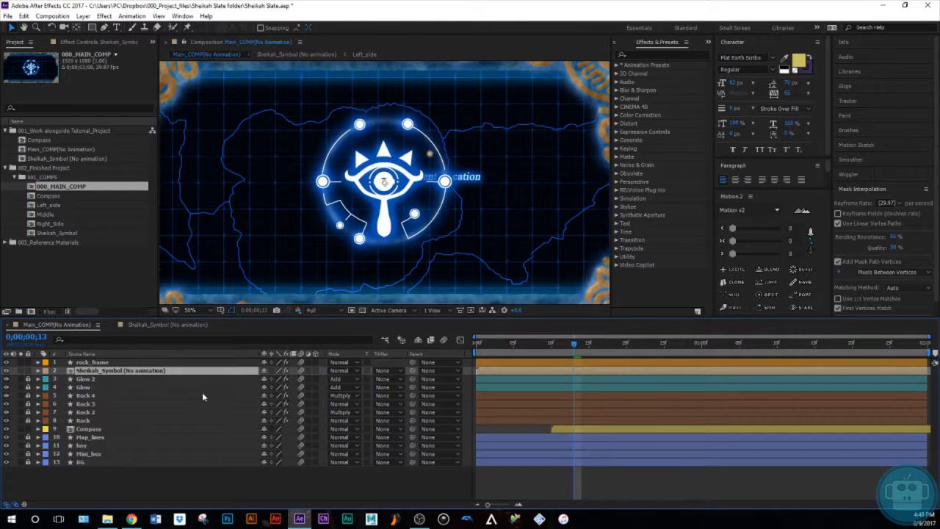
{"action": "left_click", "coordinate": [512, 476]}
{"action": "left_click_drag", "start_coordinate": [549, 356], "coordinate": [437, 410]}
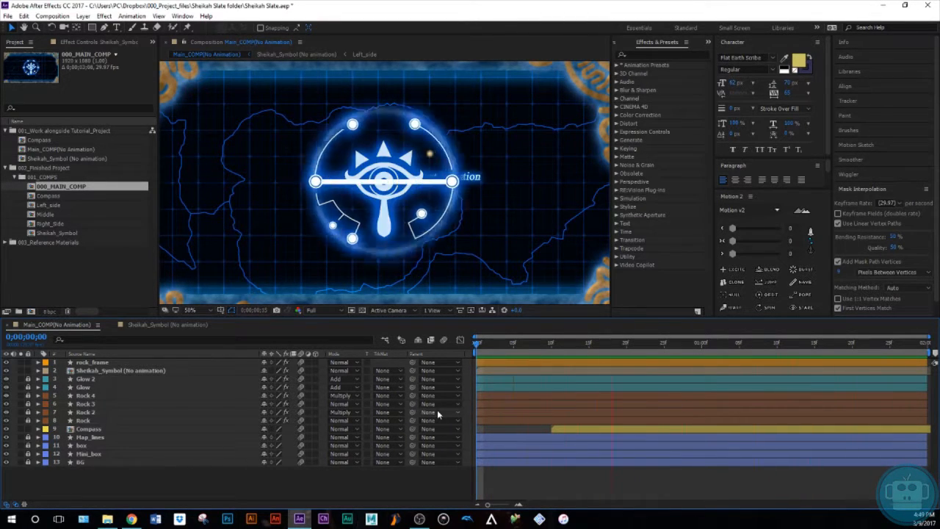
Step: In the Sheikah_Symbol (No animation) precomp, move both Beam Opacity keyframes three frames earlier, to frames 17 and 27
{"action": "left_click", "coordinate": [151, 325]}
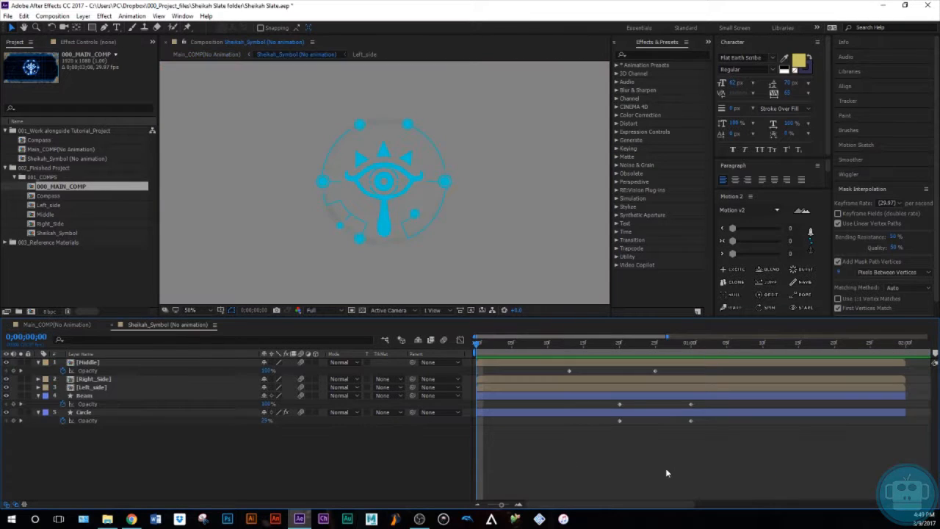
{"action": "left_click", "coordinate": [670, 396]}
{"action": "key", "text": "u"}
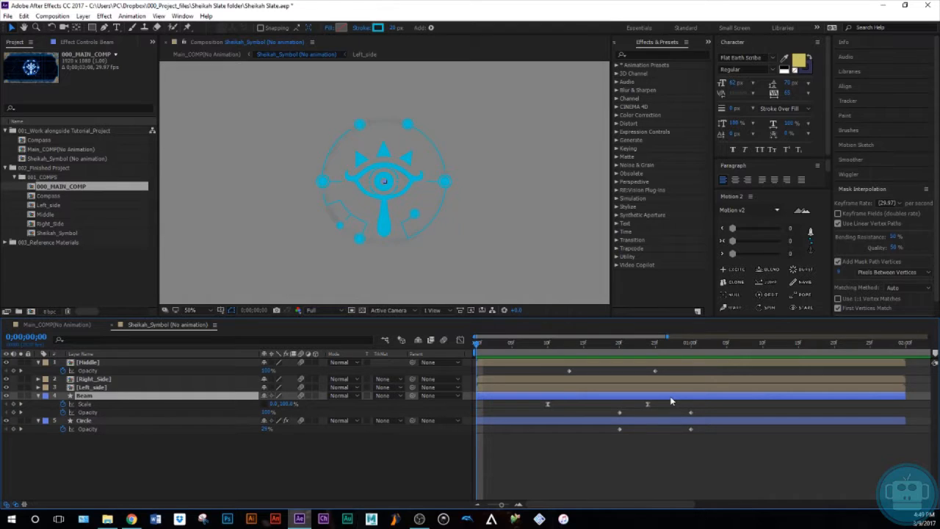
{"action": "key", "text": "space"}
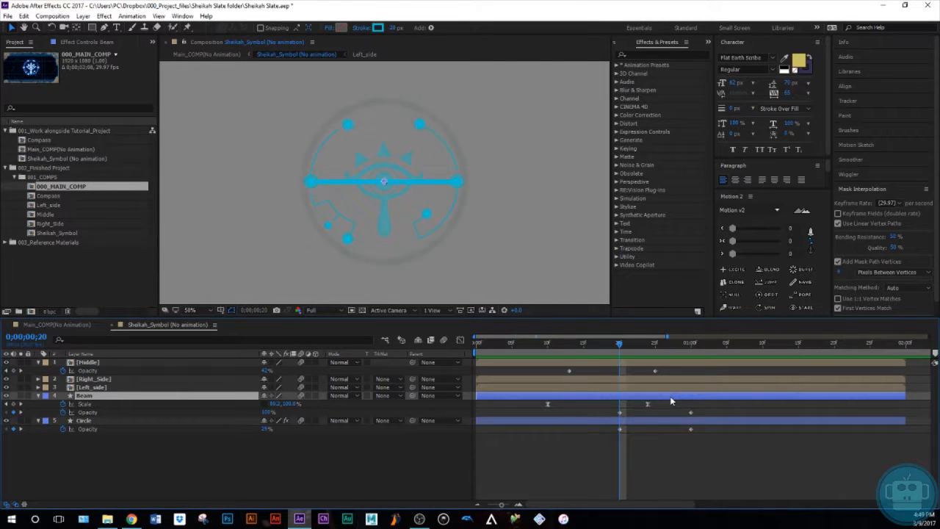
{"action": "left_click_drag", "start_coordinate": [707, 407], "coordinate": [609, 420]}
{"action": "left_click_drag", "start_coordinate": [703, 417], "coordinate": [602, 412]}
{"action": "left_click", "coordinate": [700, 455]}
{"action": "left_click", "coordinate": [432, 423]}
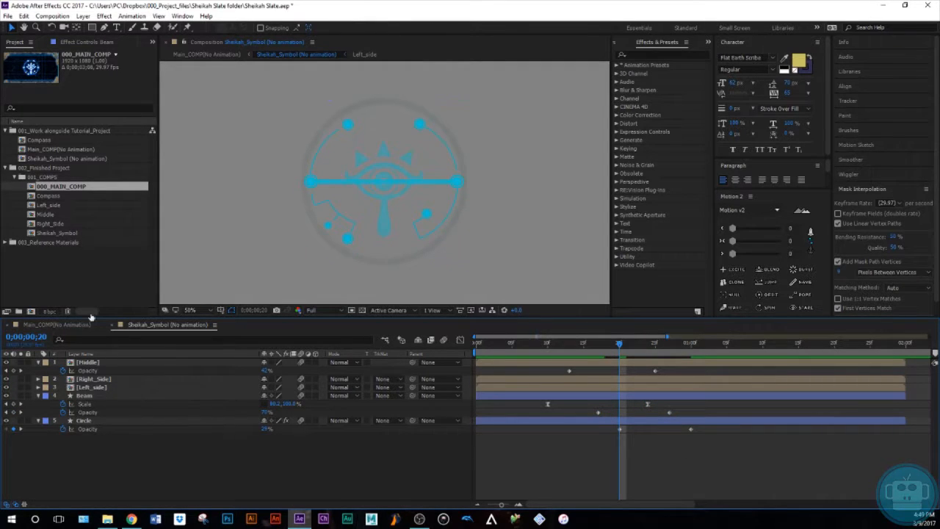
Step: Preview the retimed beam fade from frame 0 in Main_COMP(No Animation)
{"action": "left_click", "coordinate": [81, 324]}
{"action": "left_click_drag", "start_coordinate": [620, 348], "coordinate": [384, 400]}
{"action": "key", "text": "space"}
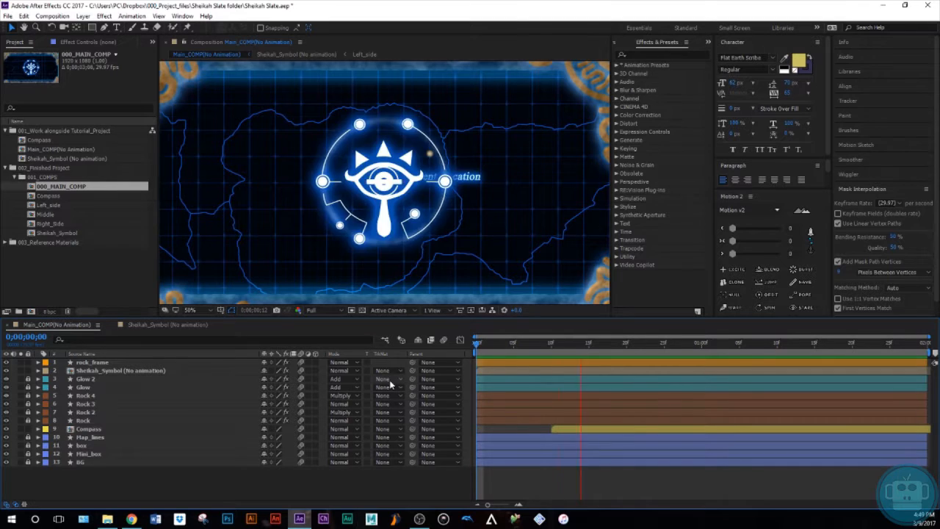
{"action": "key", "text": "space"}
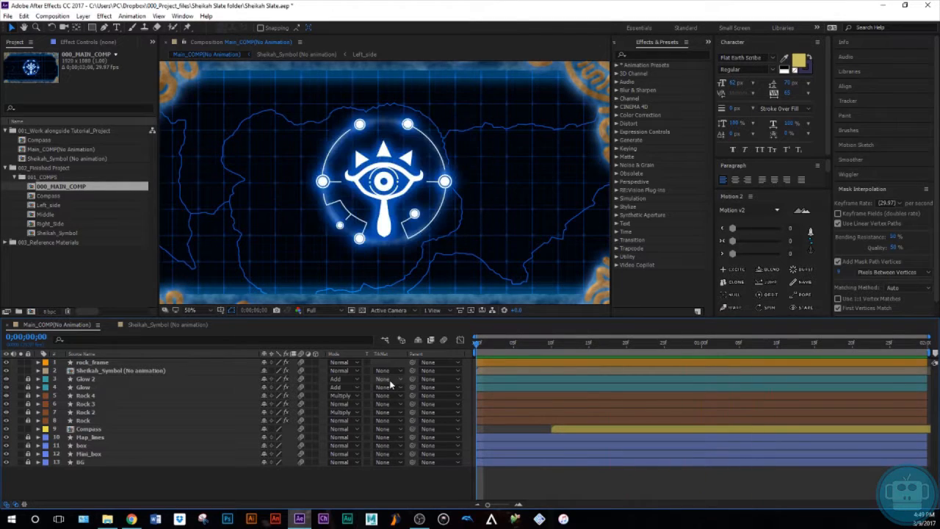
Step: Apply a Gaussian Blur with a Blurriness of 6 to the Beam layer in the Sheikah_Symbol (No animation) precomp
{"action": "double_click", "coordinate": [97, 370]}
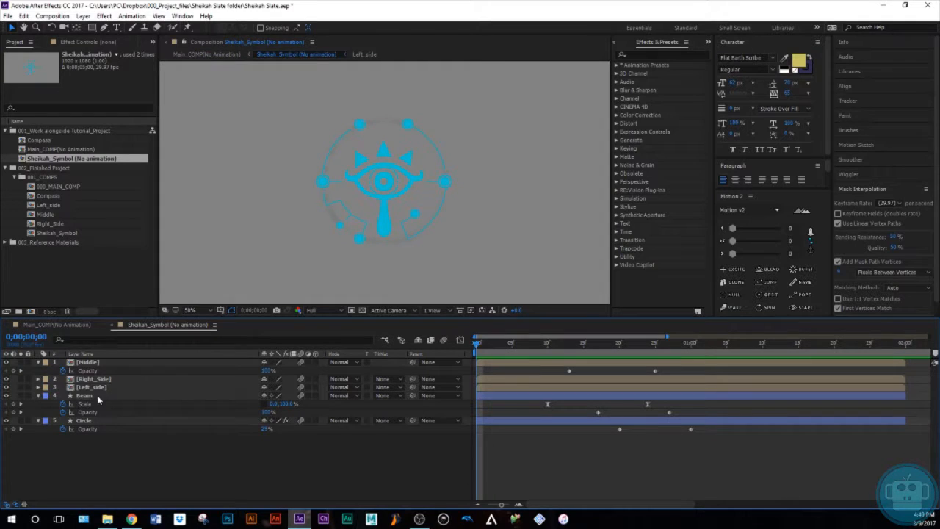
{"action": "left_click", "coordinate": [97, 395]}
{"action": "left_click", "coordinate": [85, 43]}
{"action": "key", "text": "space"}
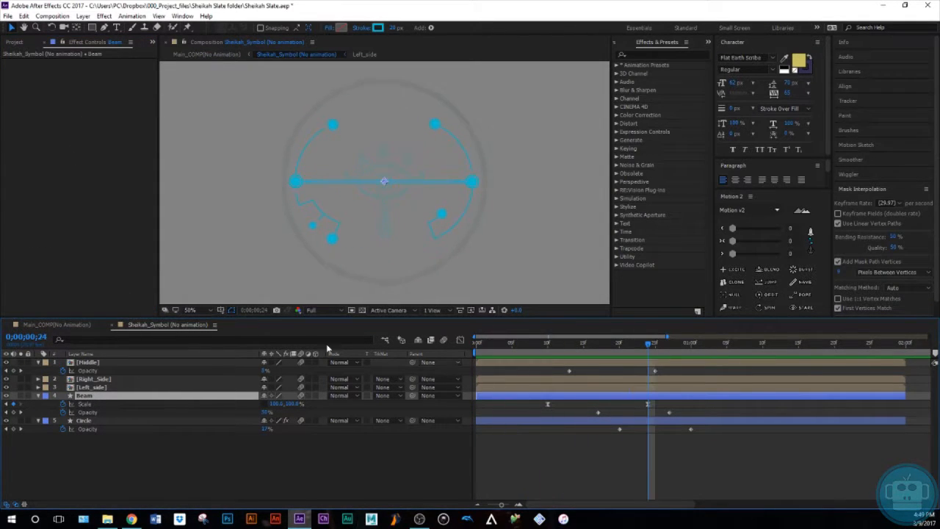
{"action": "right_click", "coordinate": [62, 124]}
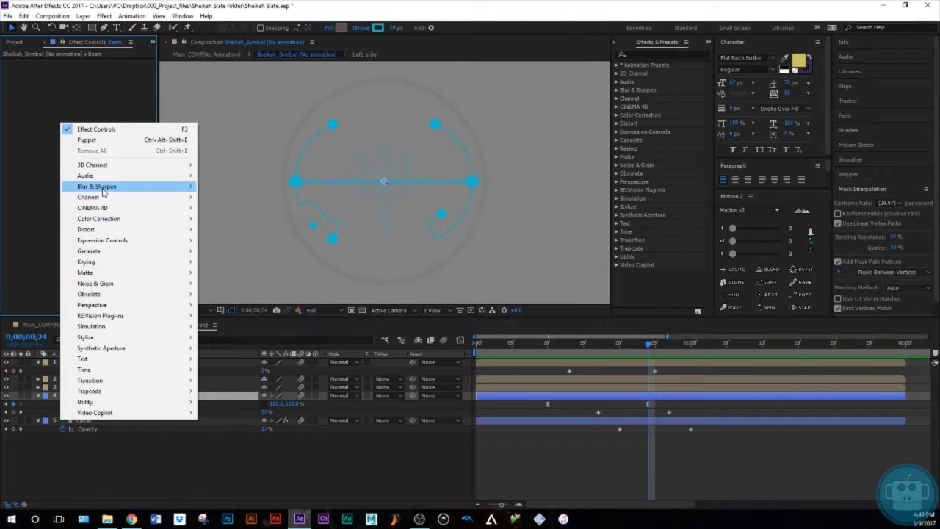
{"action": "mouse_move", "coordinate": [105, 186]}
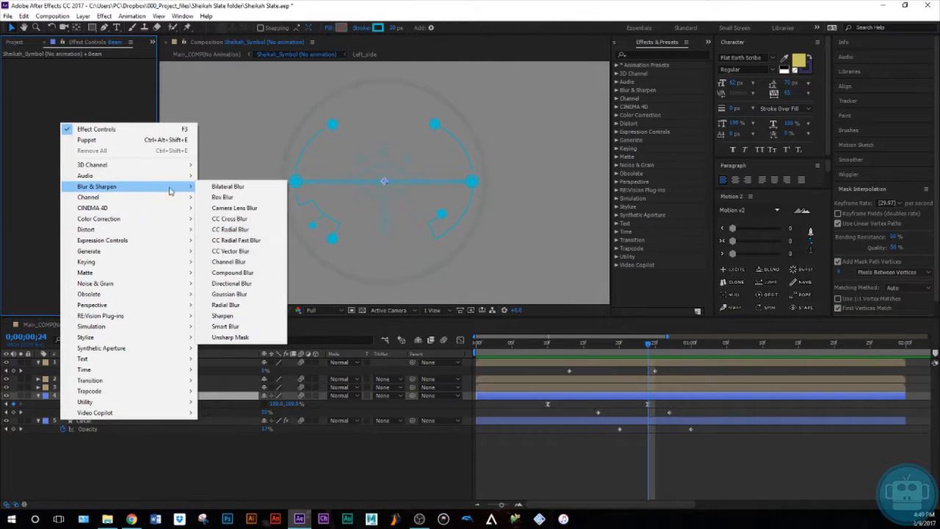
{"action": "left_click", "coordinate": [240, 295]}
{"action": "left_click", "coordinate": [91, 71]}
{"action": "type", "text": "5"}
{"action": "key", "text": "Return"}
{"action": "left_click", "coordinate": [549, 441]}
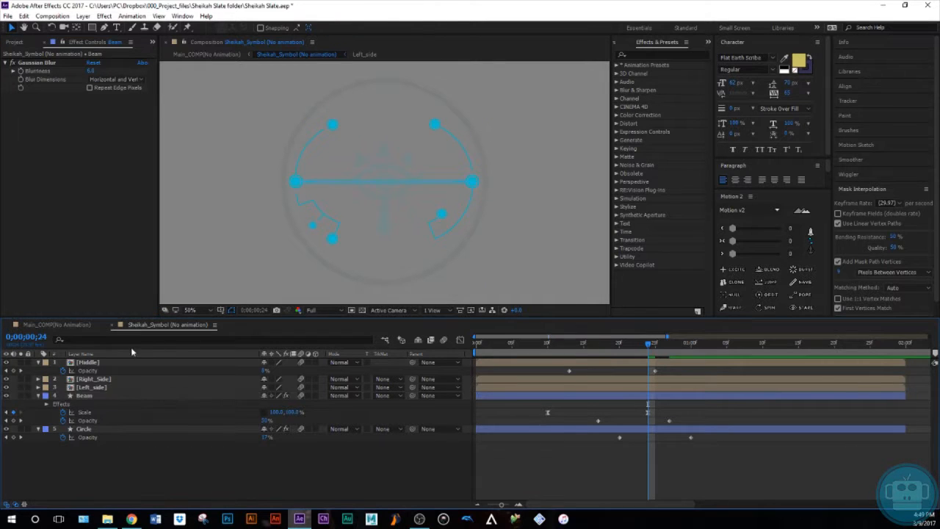
Step: Return to Main_COMP(No Animation), close the Sheikah_Symbol (No animation) timeline and preview the blurred beam
{"action": "left_click", "coordinate": [102, 326]}
{"action": "left_click", "coordinate": [111, 323]}
{"action": "key", "text": "space"}
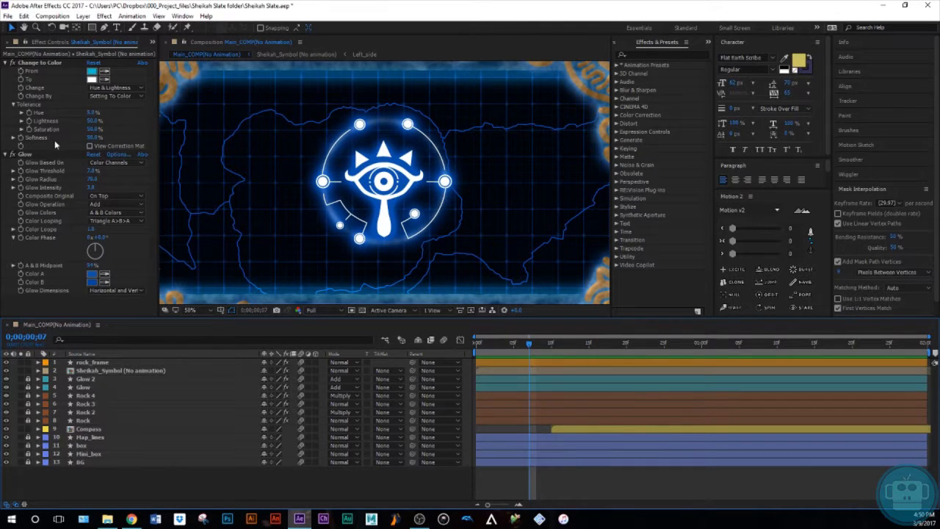
Step: Open the finished 000_MAIN_COMP composition from the project's 001_COMPS folder
{"action": "left_click", "coordinate": [152, 42]}
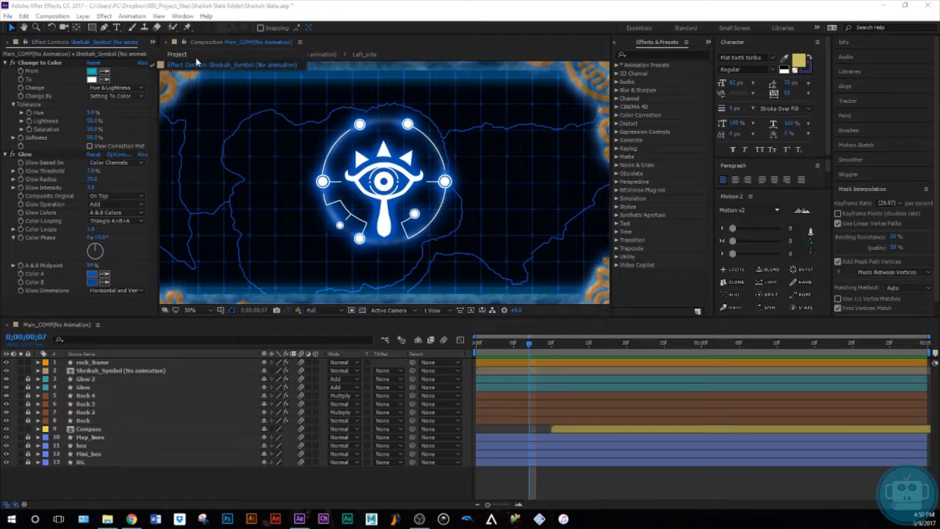
{"action": "left_click", "coordinate": [192, 55]}
{"action": "left_click", "coordinate": [63, 186]}
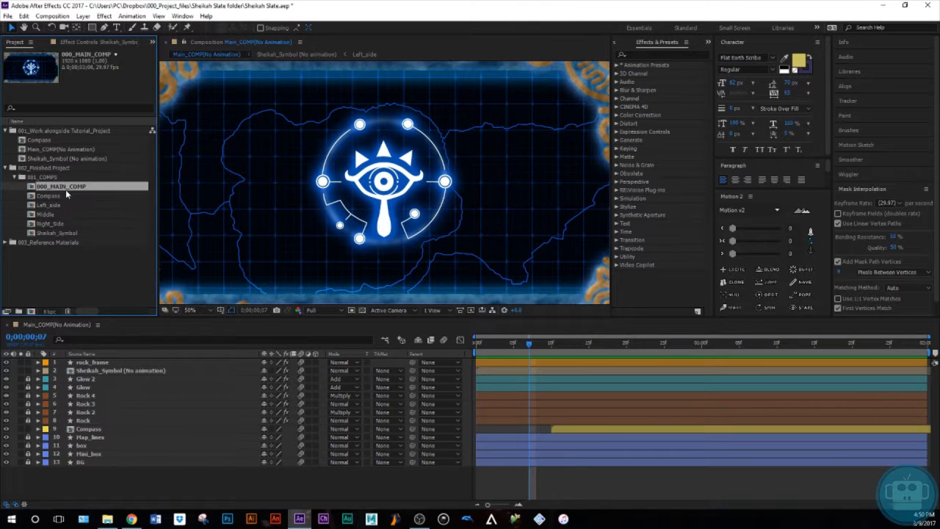
{"action": "double_click", "coordinate": [60, 186]}
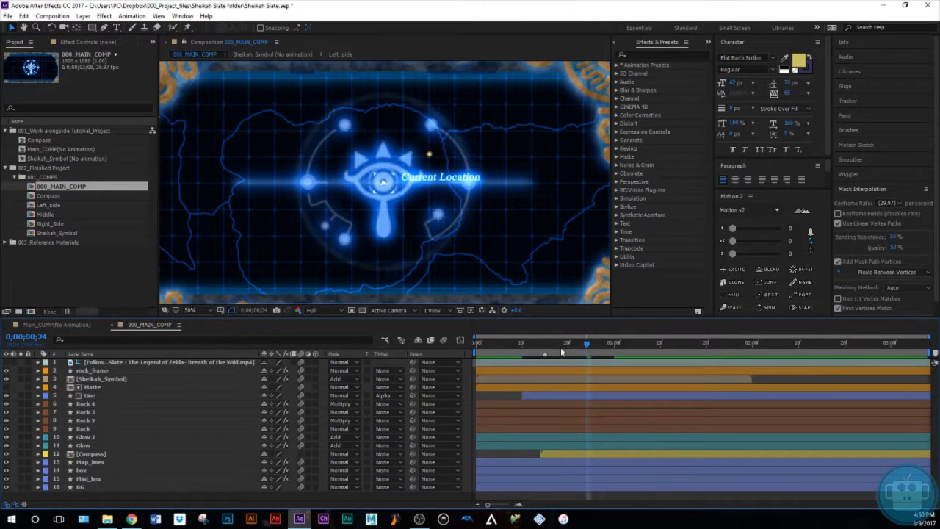
Step: Copy the Change to Color and Glow effects from Sheikah_Symbol in 000_MAIN_COMP to the Sheikah_Symbol (No animation) layer in Main_COMP(No Animation)
{"action": "key", "text": "Home"}
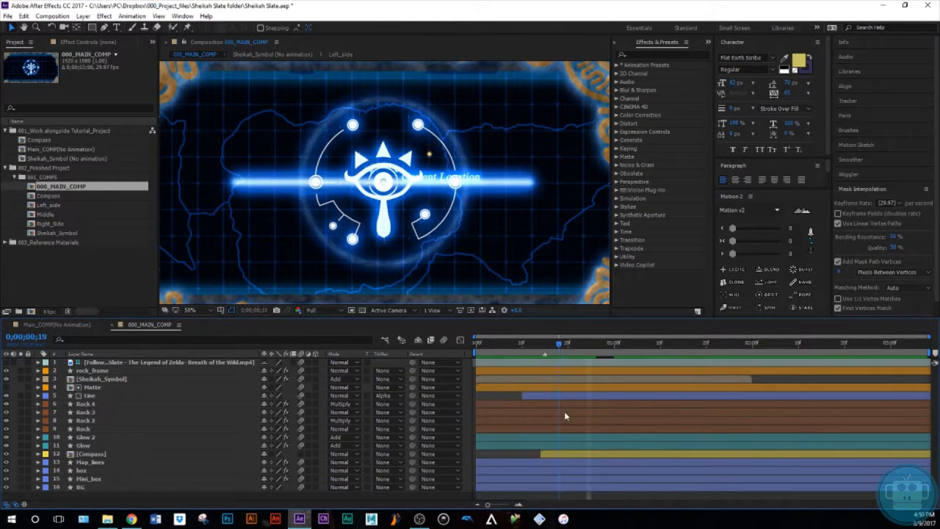
{"action": "key", "text": "space"}
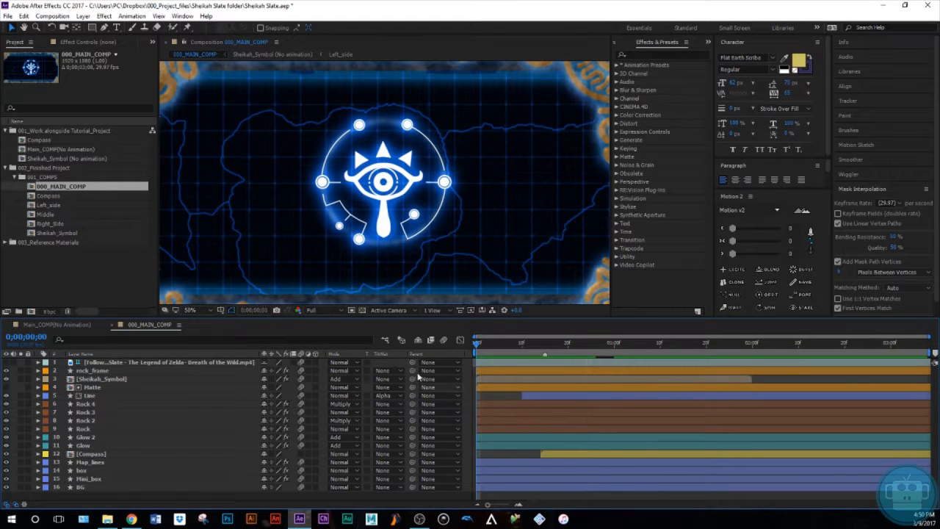
{"action": "left_click", "coordinate": [167, 380]}
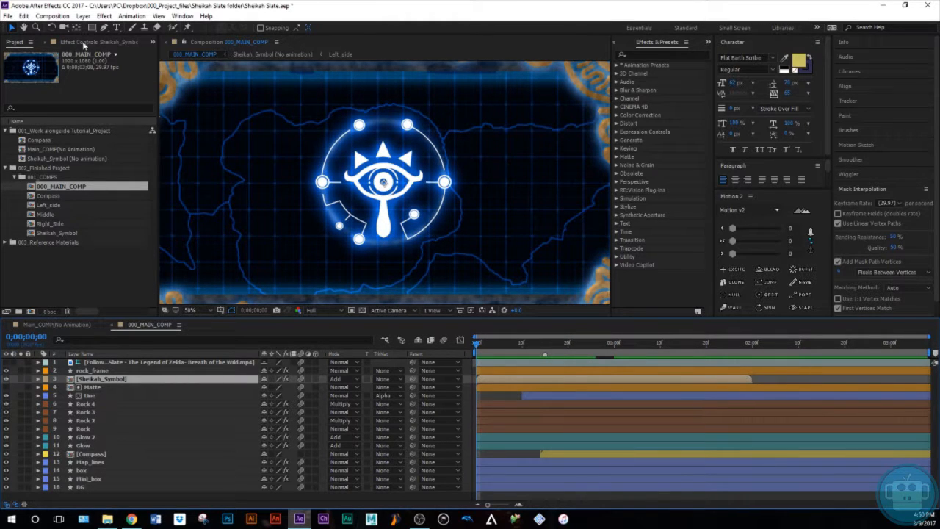
{"action": "left_click", "coordinate": [88, 44]}
{"action": "left_click", "coordinate": [32, 64]}
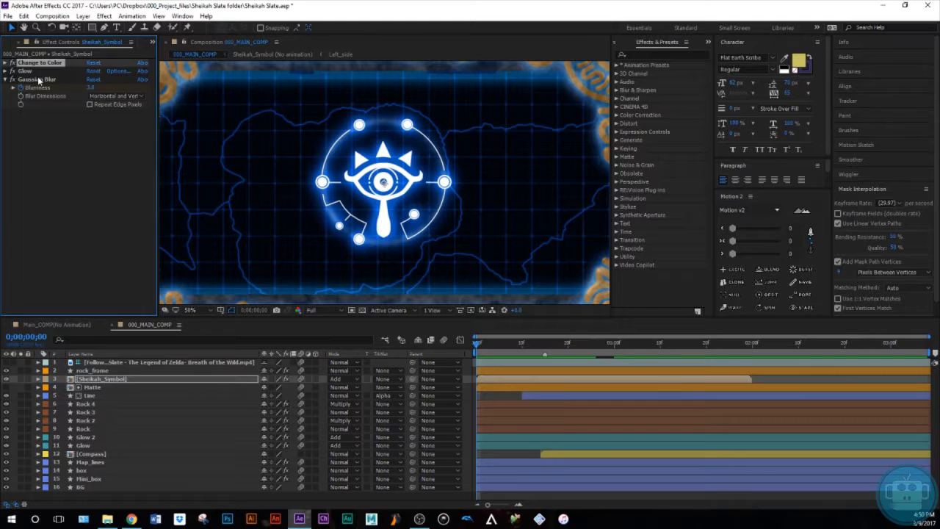
{"action": "left_click", "coordinate": [38, 80], "text": "shift"}
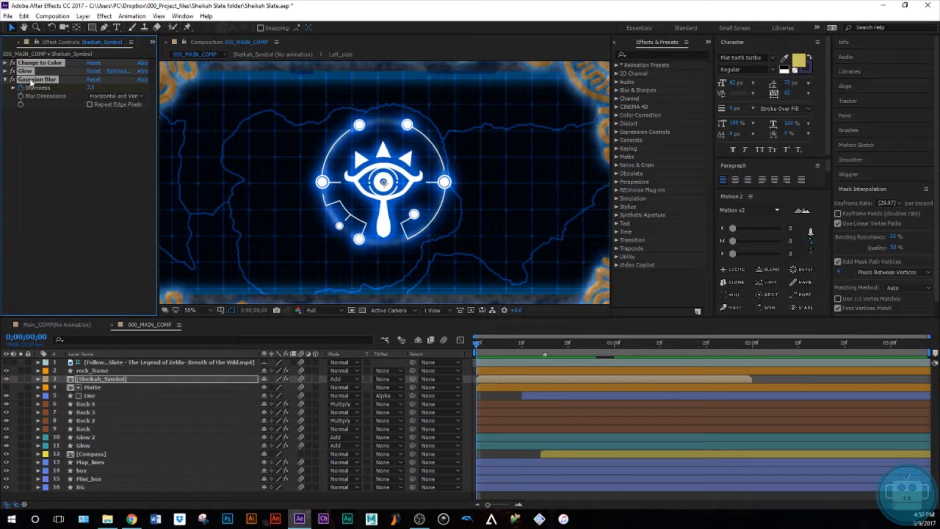
{"action": "left_click", "coordinate": [30, 81], "text": "ctrl"}
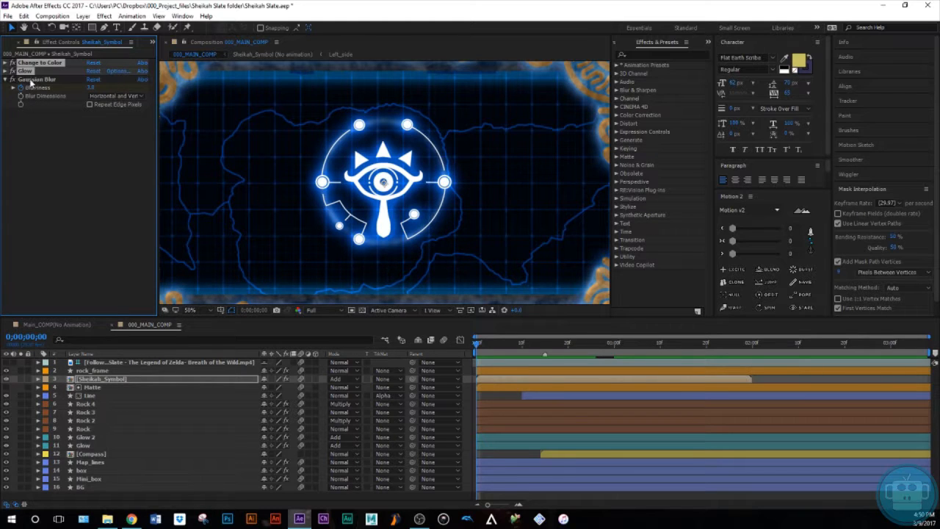
{"action": "left_click", "coordinate": [75, 323]}
{"action": "left_click", "coordinate": [98, 371]}
{"action": "key", "text": "ctrl+v"}
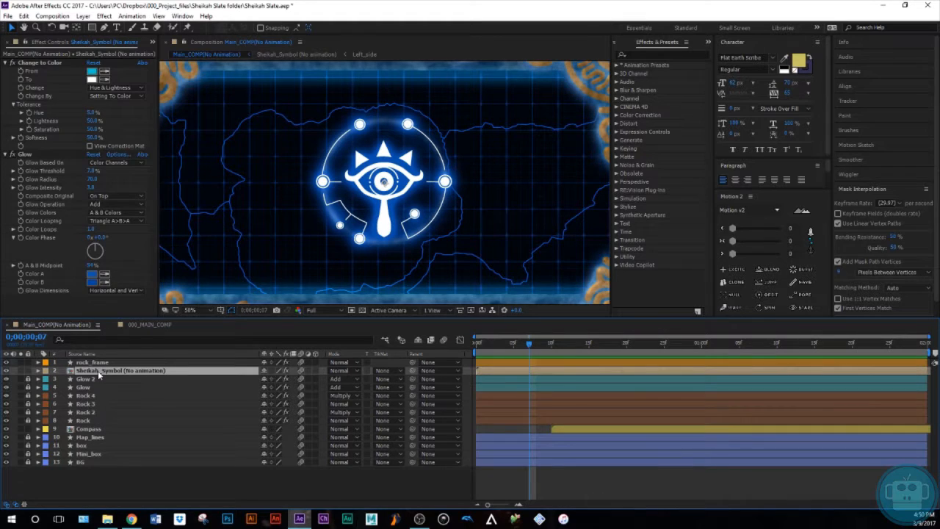
Step: Collapse the pasted Change to Color and Glow settings and preview the glowing symbol animation in Main_COMP(No Animation)
{"action": "left_click", "coordinate": [5, 154]}
{"action": "left_click", "coordinate": [5, 64]}
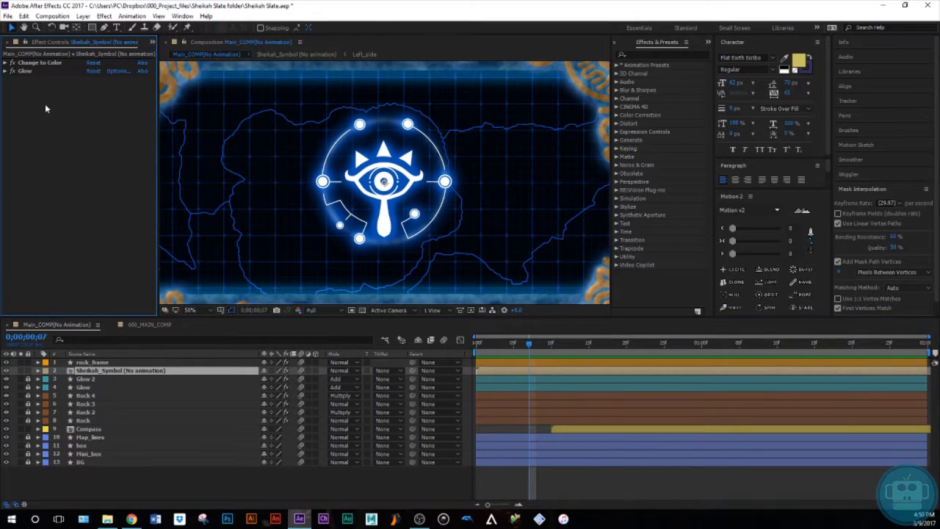
{"action": "left_click", "coordinate": [556, 473]}
{"action": "key", "text": "space"}
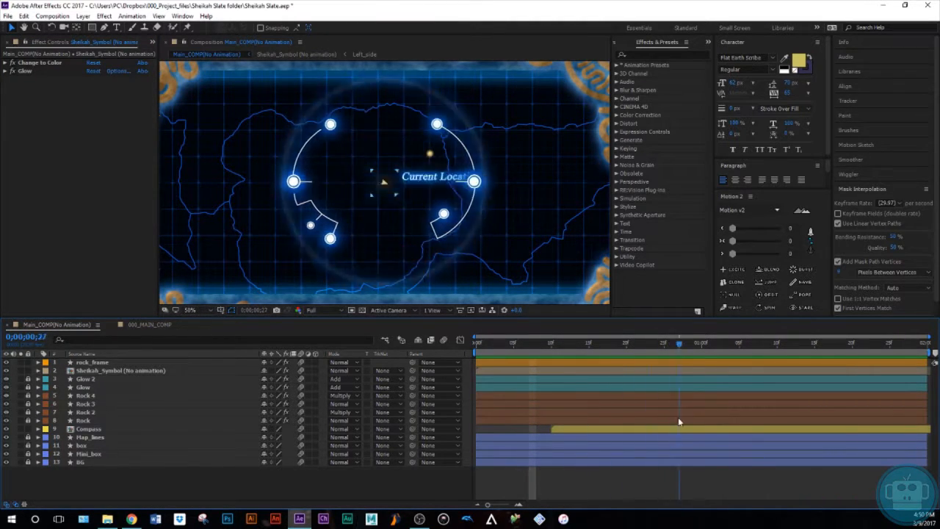
Step: Open the Sheikah_Symbol (No animation) precomp and collapse the properties of the Beam, Circle and Middle layers
{"action": "double_click", "coordinate": [160, 371]}
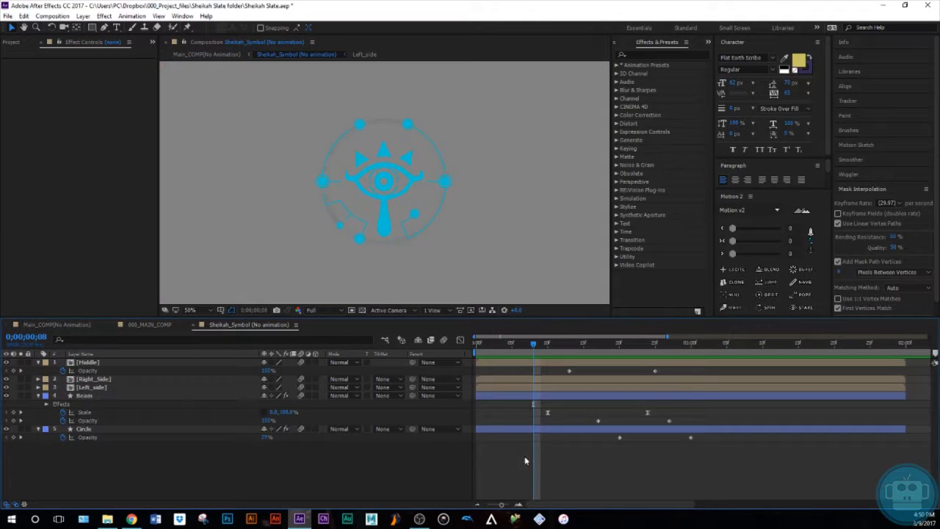
{"action": "left_click", "coordinate": [102, 396]}
{"action": "left_click", "coordinate": [39, 395]}
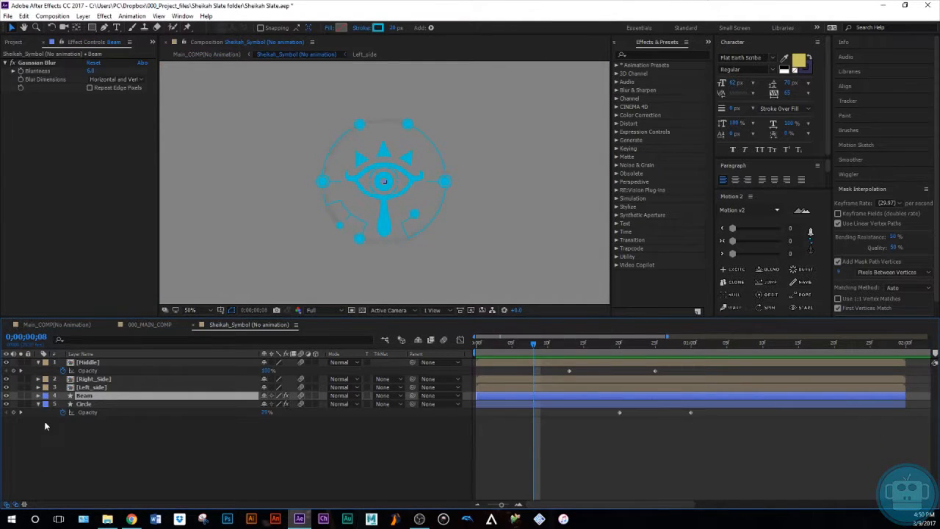
{"action": "left_click", "coordinate": [38, 404]}
{"action": "left_click", "coordinate": [38, 362]}
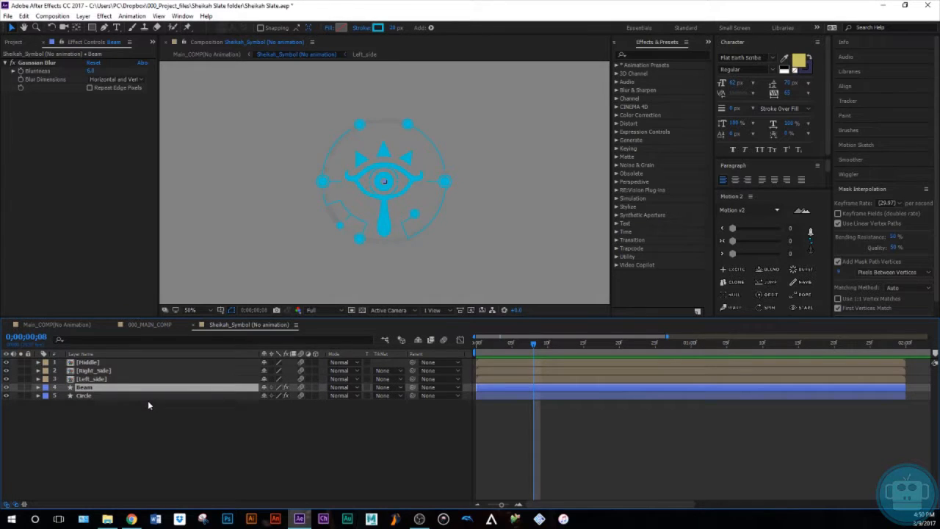
Step: Set the Beam layer's horizontal Scale to 164% at its second Scale keyframe on frame 24
{"action": "key", "text": "u"}
{"action": "key", "text": "k"}
{"action": "key", "text": "k"}
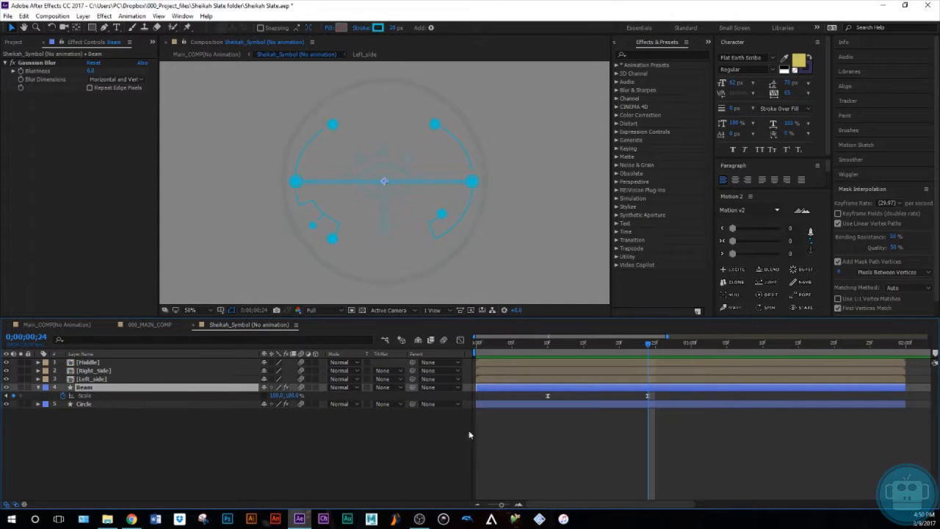
{"action": "left_click_drag", "start_coordinate": [272, 395], "coordinate": [295, 388]}
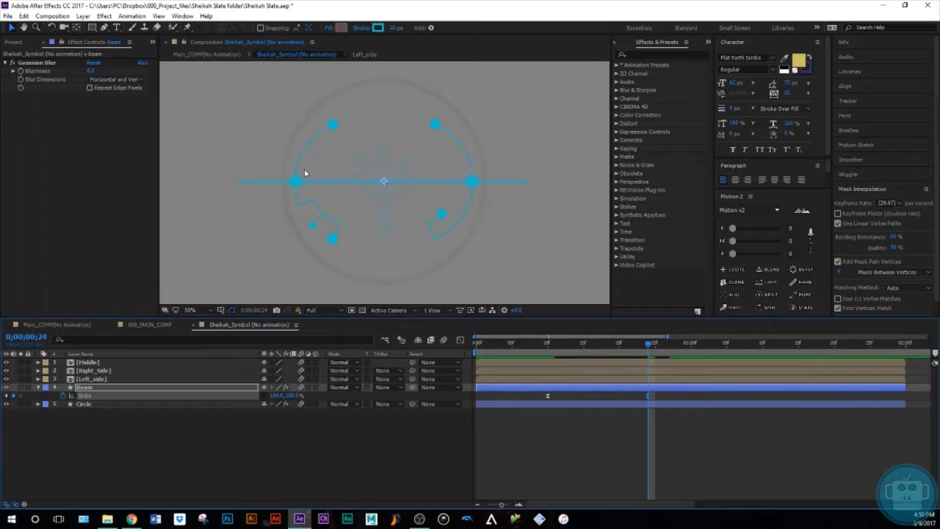
{"action": "left_click", "coordinate": [466, 462]}
Step: Scrub 000_MAIN_COMP for comparison, place its timeline after Sheikah_Symbol (No animation), and return to Main_COMP(No Animation)
{"action": "left_click", "coordinate": [80, 327]}
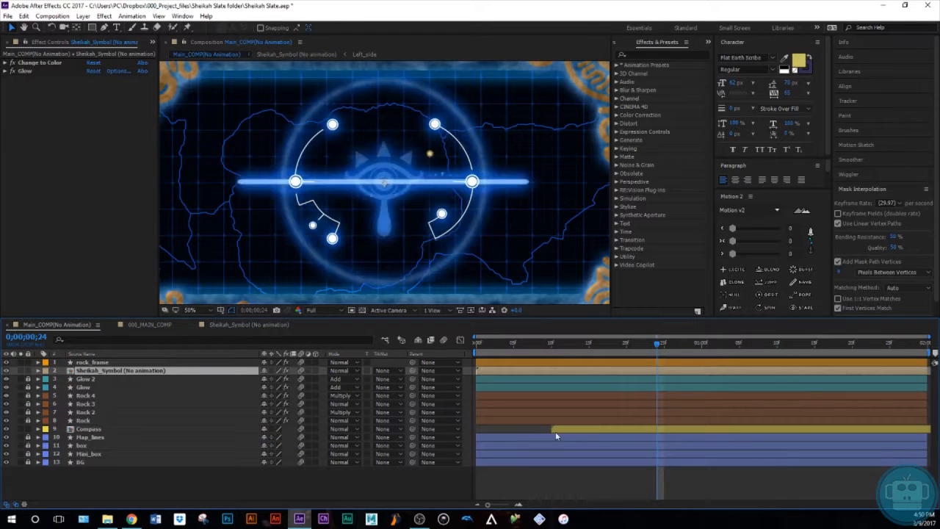
{"action": "left_click", "coordinate": [149, 327]}
{"action": "left_click_drag", "start_coordinate": [499, 345], "coordinate": [541, 404]}
{"action": "left_click_drag", "start_coordinate": [147, 328], "coordinate": [318, 335]}
{"action": "left_click", "coordinate": [57, 324]}
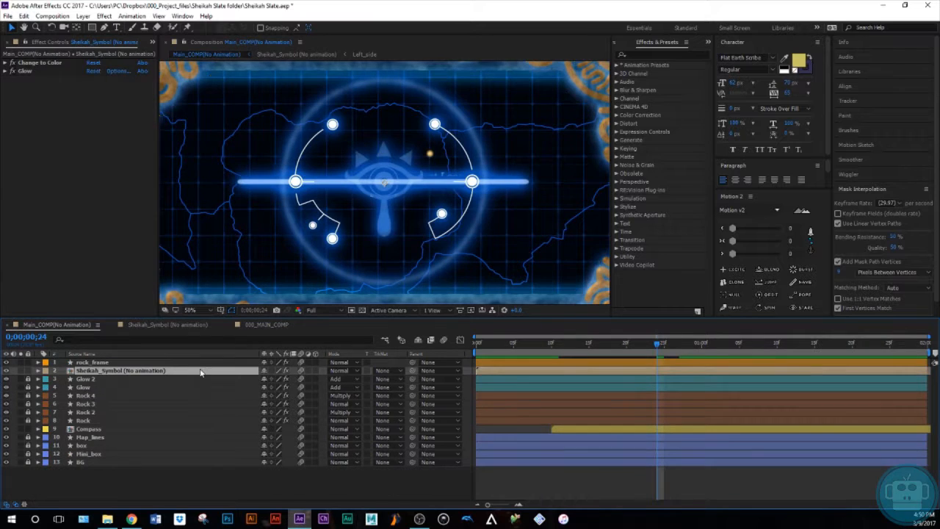
Step: Preview Main_COMP(No Animation) from frame 0 and compare it with the finished 000_MAIN_COMP around frame 22
{"action": "left_click", "coordinate": [476, 343]}
{"action": "key", "text": "space"}
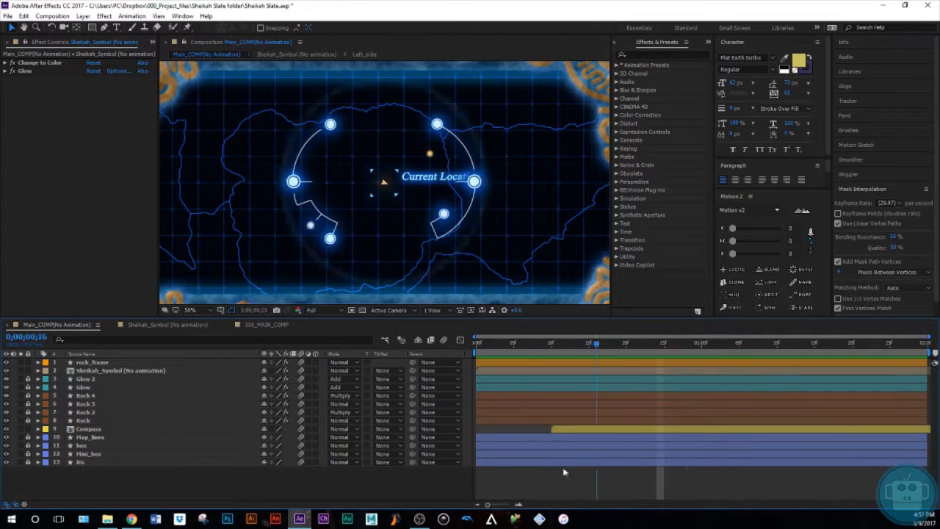
{"action": "left_click", "coordinate": [266, 324]}
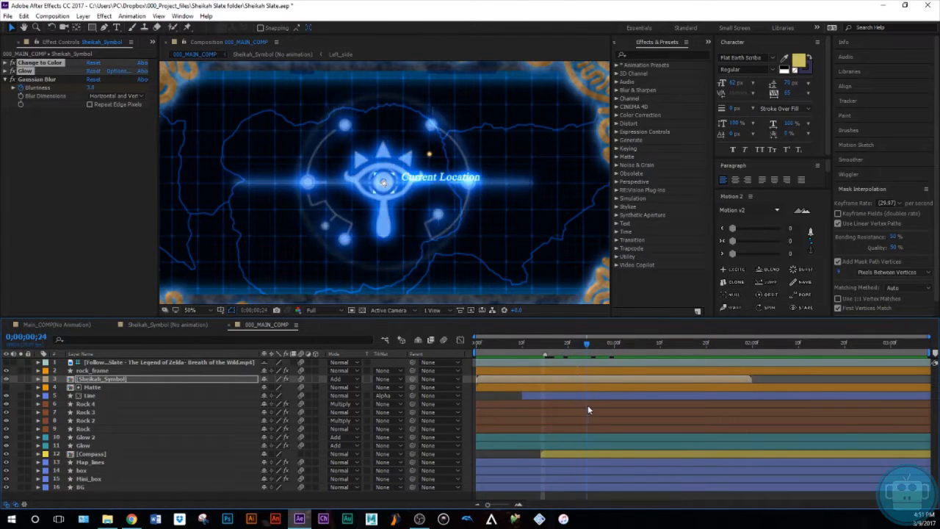
{"action": "mouse_move", "coordinate": [584, 406]}
{"action": "left_mouse_down"}
{"action": "mouse_move", "coordinate": [559, 407]}
{"action": "mouse_move", "coordinate": [585, 395]}
{"action": "mouse_move", "coordinate": [577, 398]}
{"action": "left_mouse_up"}
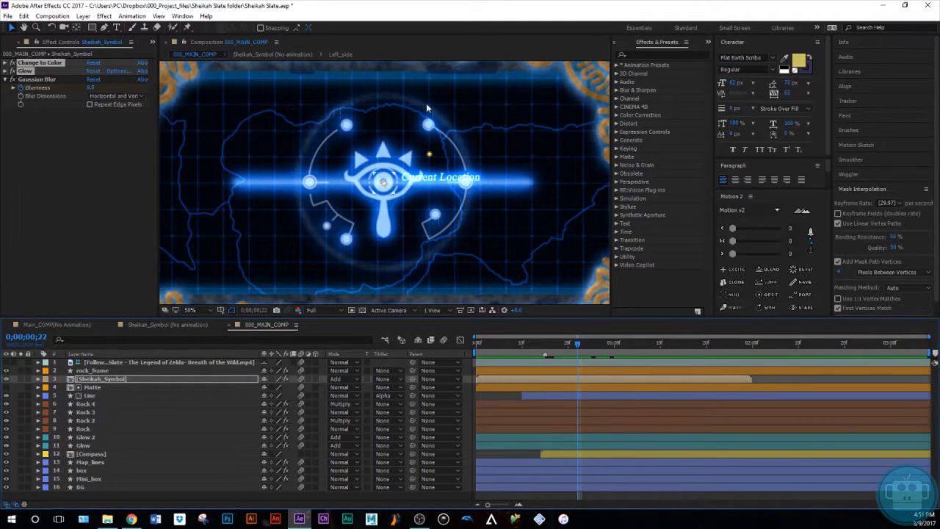
Step: In Main_COMP(No Animation), set the Pen tool's stroke to a bright blue colour with a width of 2 px
{"action": "left_click", "coordinate": [34, 326]}
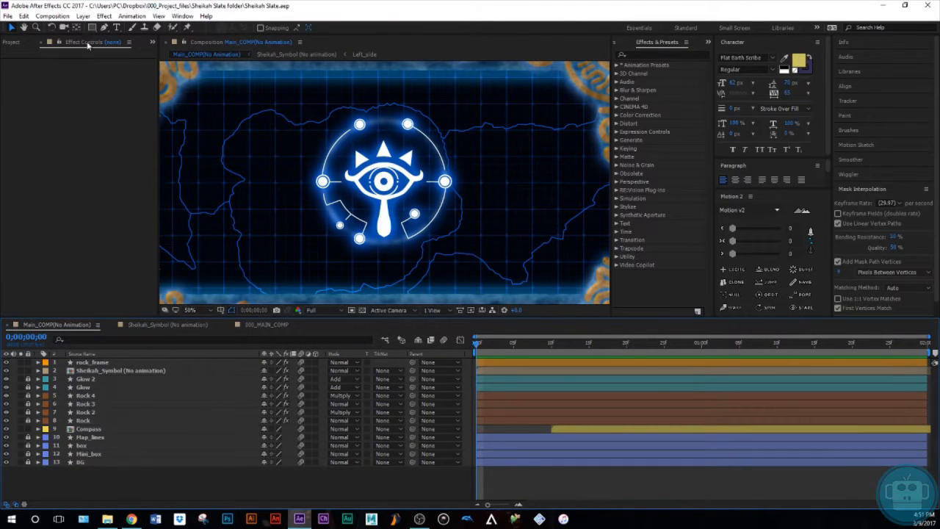
{"action": "left_click", "coordinate": [103, 27]}
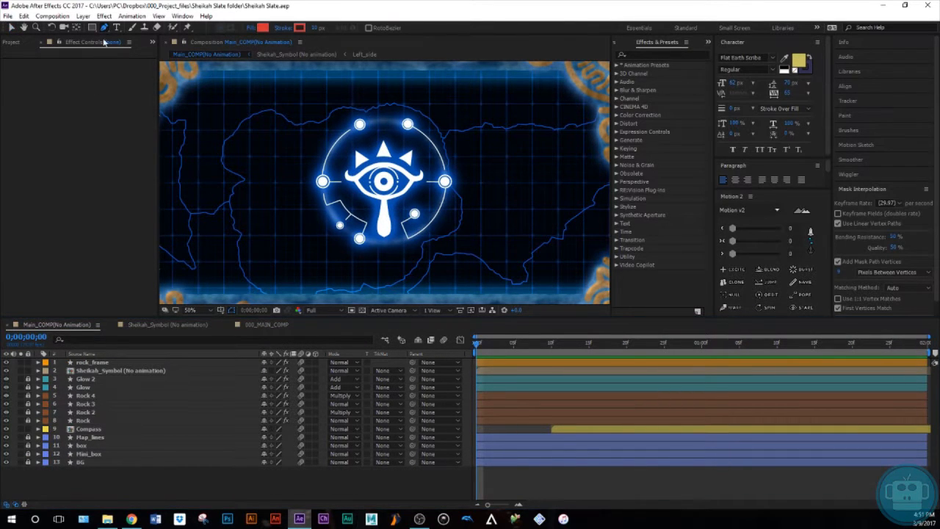
{"action": "left_click", "coordinate": [299, 30]}
{"action": "left_click", "coordinate": [789, 240]}
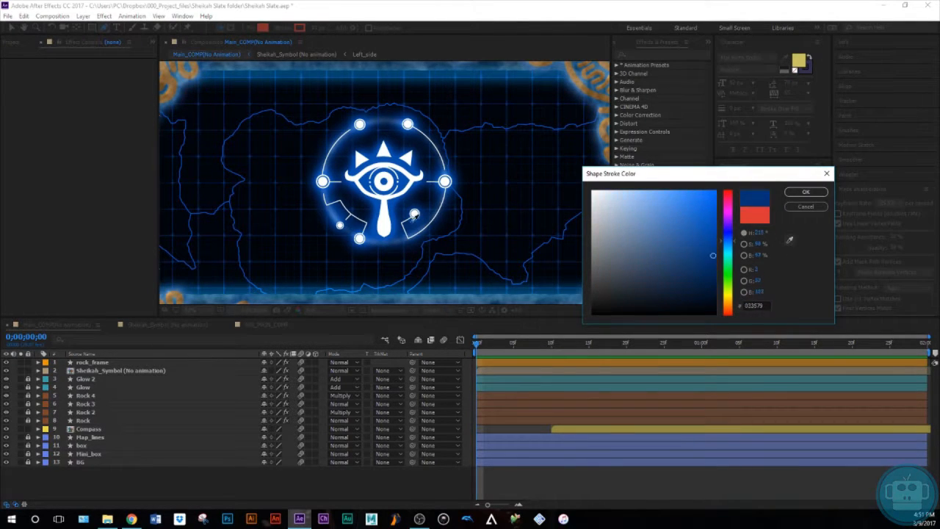
{"action": "left_click", "coordinate": [379, 240]}
{"action": "left_click_drag", "start_coordinate": [696, 229], "coordinate": [684, 193]}
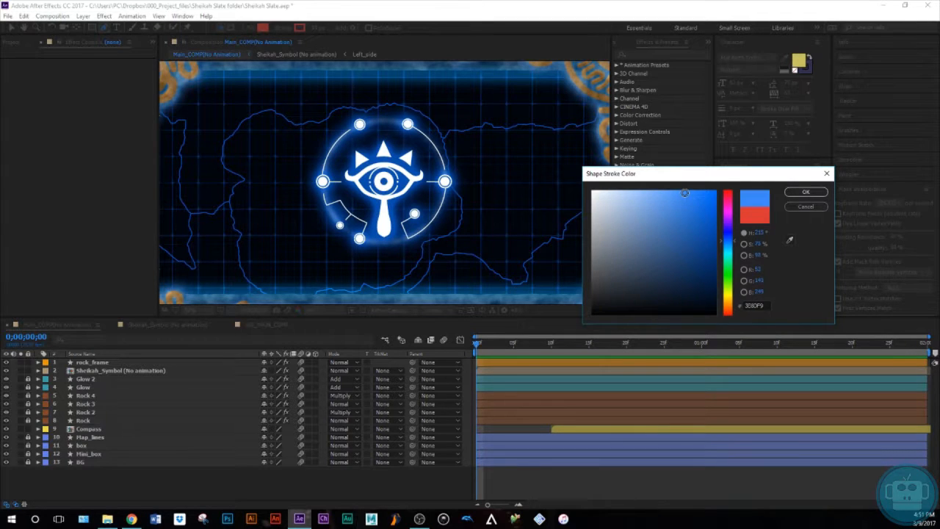
{"action": "left_click", "coordinate": [805, 192]}
{"action": "left_click", "coordinate": [314, 27]}
{"action": "type", "text": "2"}
{"action": "key", "text": "Return"}
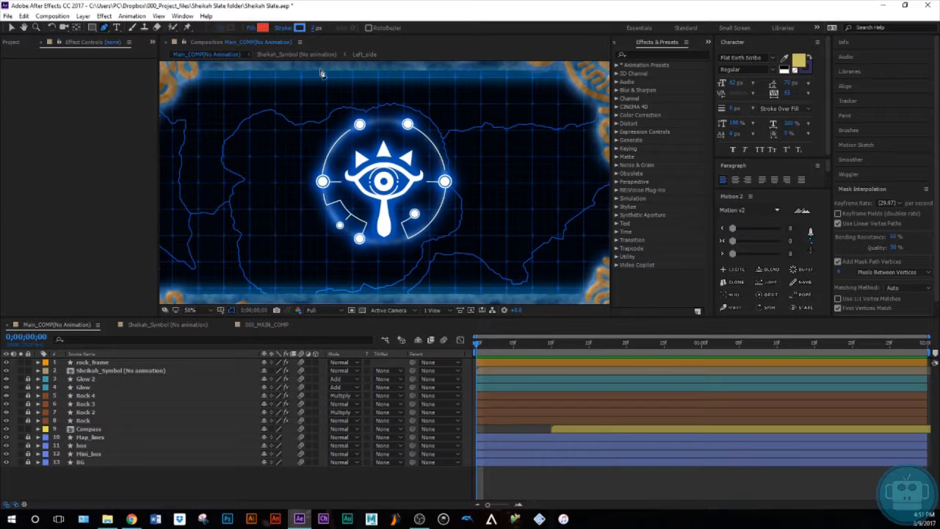
Step: Draw a straight vertical line with the Pen tool beside the symbol's outer ring and set its fill to None
{"action": "left_click", "coordinate": [251, 79]}
{"action": "left_click", "coordinate": [251, 259]}
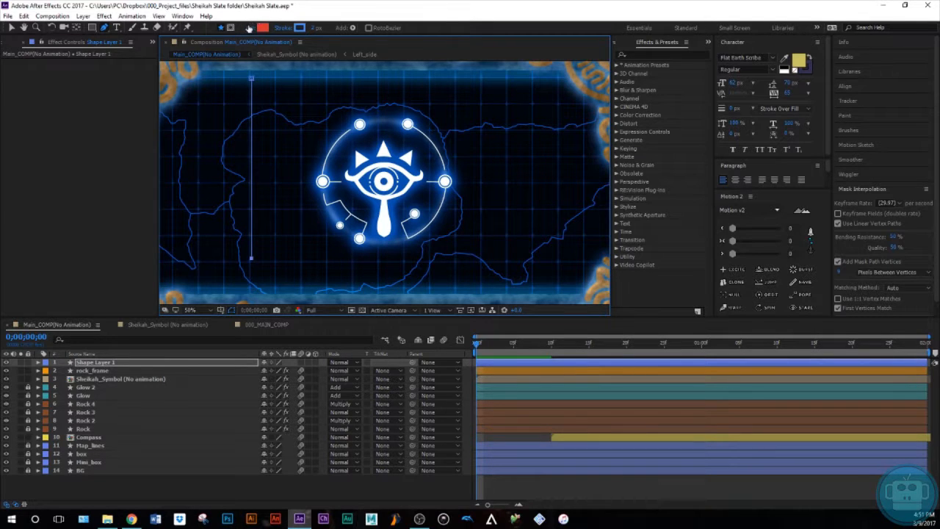
{"action": "left_click", "coordinate": [249, 28]}
{"action": "left_click", "coordinate": [617, 194]}
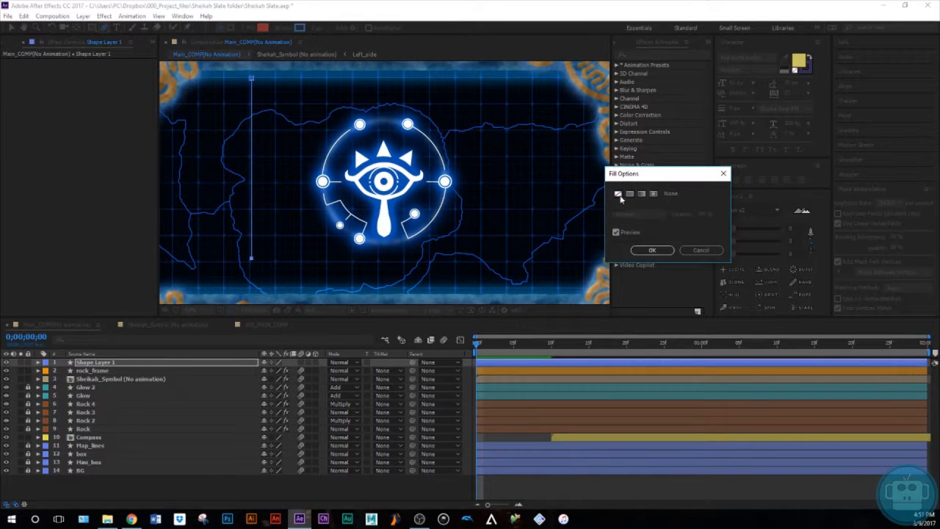
{"action": "left_click", "coordinate": [652, 250]}
Step: Rename the new shape layer Lines and place it directly below the Sheikah_Symbol (No animation) layer
{"action": "left_click", "coordinate": [98, 362]}
{"action": "key", "text": "Return"}
{"action": "type", "text": "Lines"}
{"action": "key", "text": "Return"}
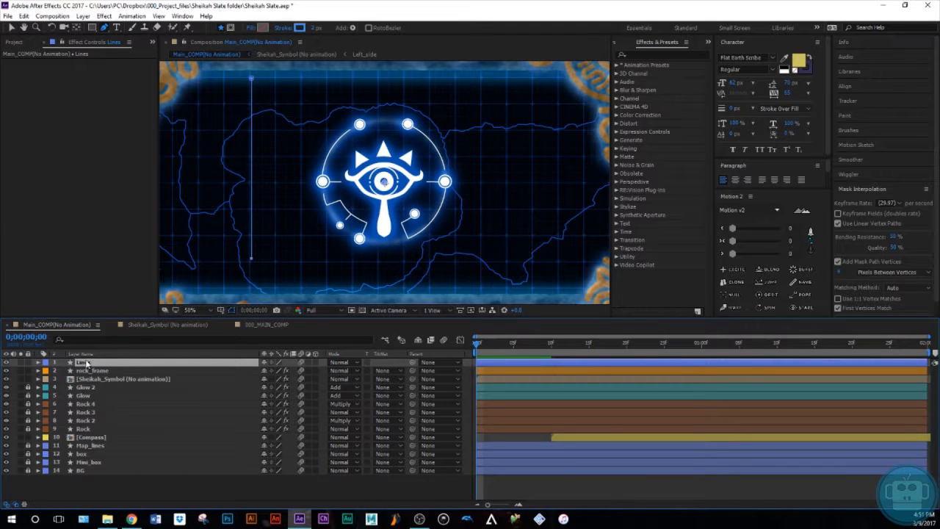
{"action": "left_click_drag", "start_coordinate": [88, 364], "coordinate": [138, 382]}
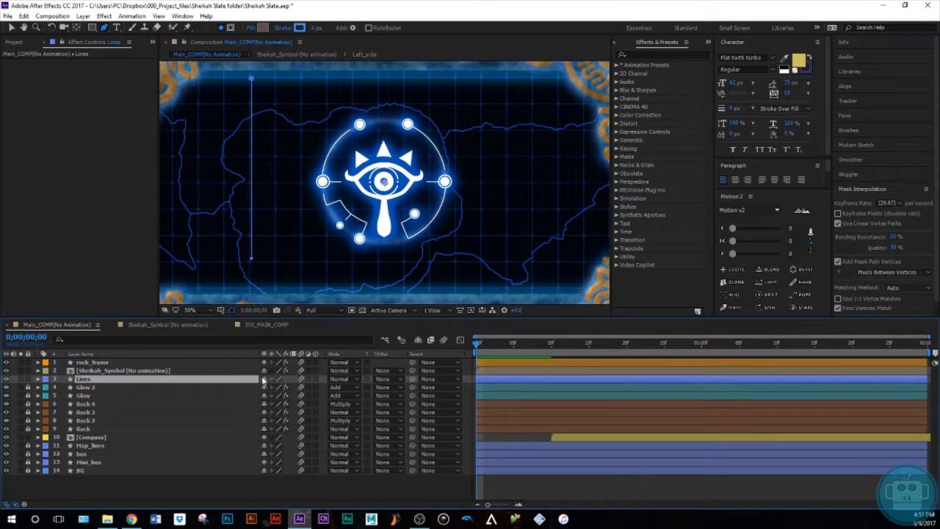
Step: Move to frame 4 and change the Lines layer's stroke colour to light blue 9DC6FF
{"action": "left_click_drag", "start_coordinate": [477, 345], "coordinate": [494, 345]}
{"action": "left_click_drag", "start_coordinate": [495, 345], "coordinate": [505, 344]}
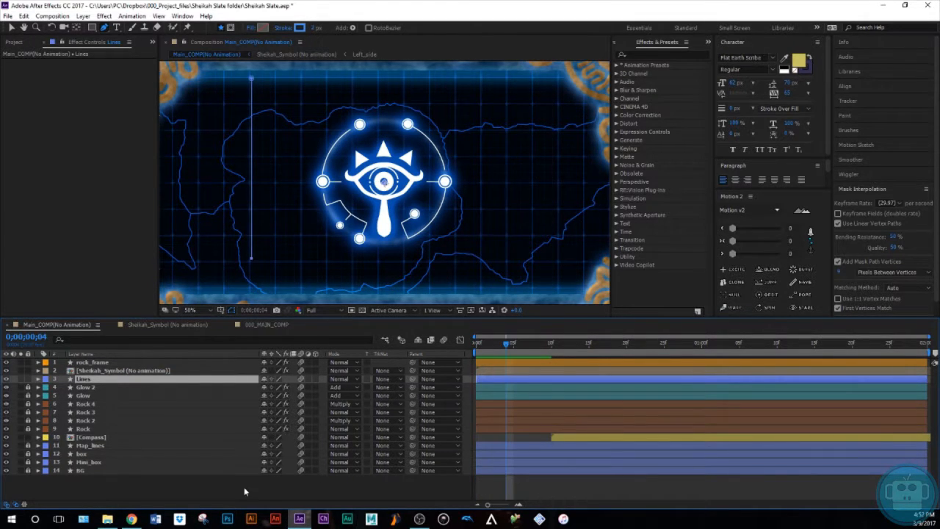
{"action": "left_click", "coordinate": [245, 491]}
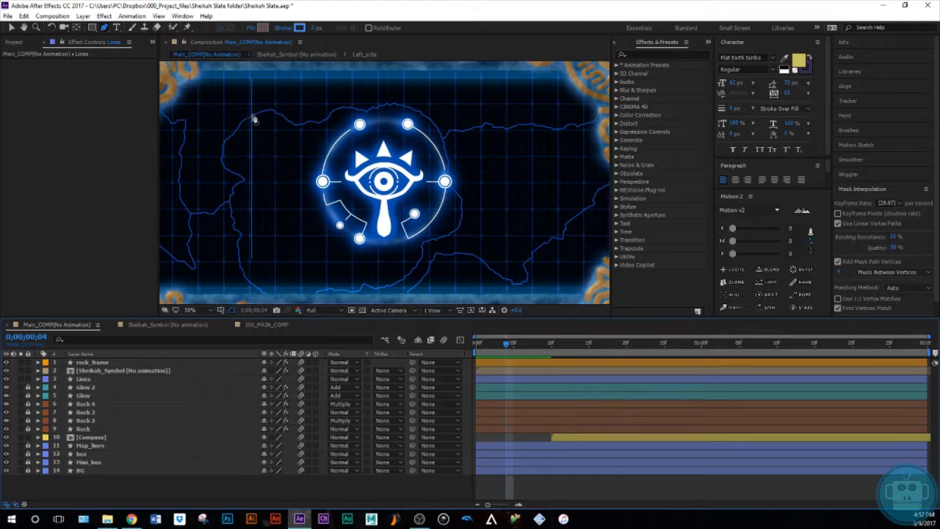
{"action": "left_click", "coordinate": [141, 379]}
{"action": "left_click", "coordinate": [299, 28]}
{"action": "left_click_drag", "start_coordinate": [658, 207], "coordinate": [637, 184]}
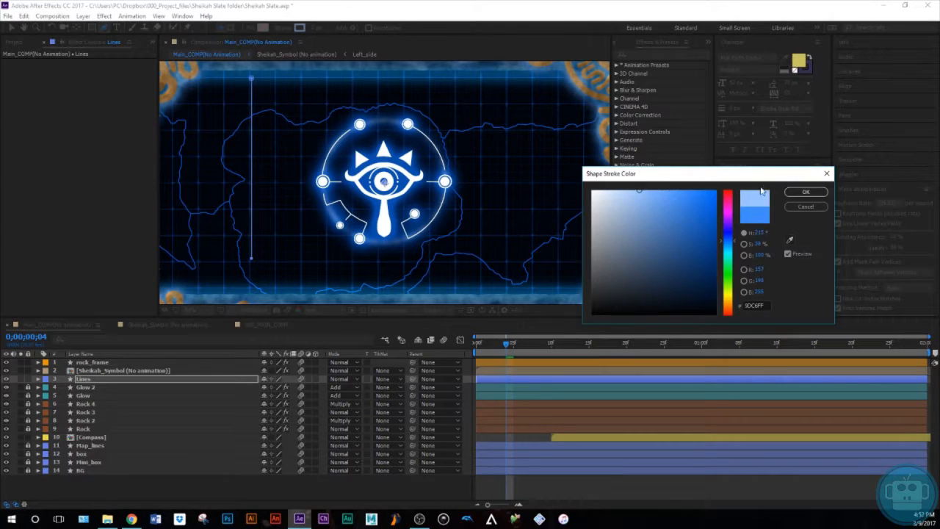
{"action": "left_click", "coordinate": [805, 192]}
{"action": "left_click", "coordinate": [575, 489]}
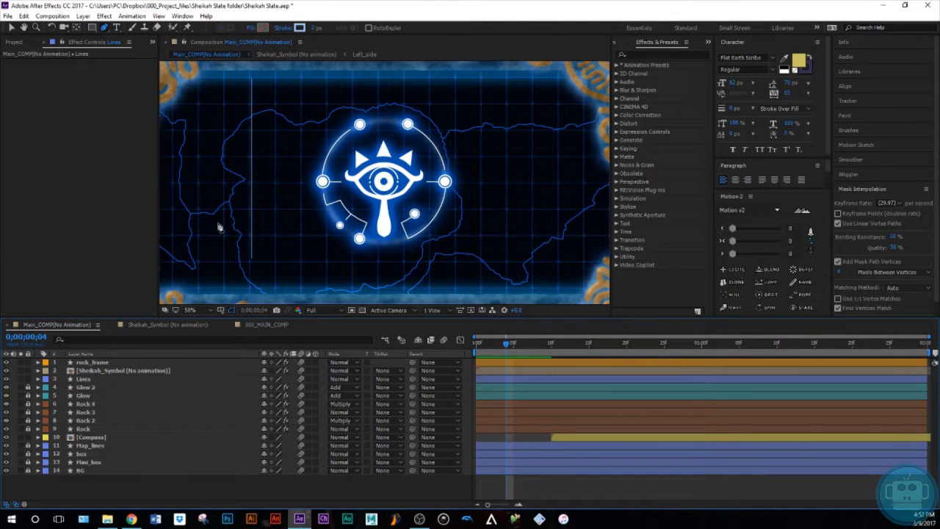
Step: Add a Repeater to the Lines shape layer
{"action": "left_click", "coordinate": [152, 371]}
{"action": "left_click", "coordinate": [151, 377]}
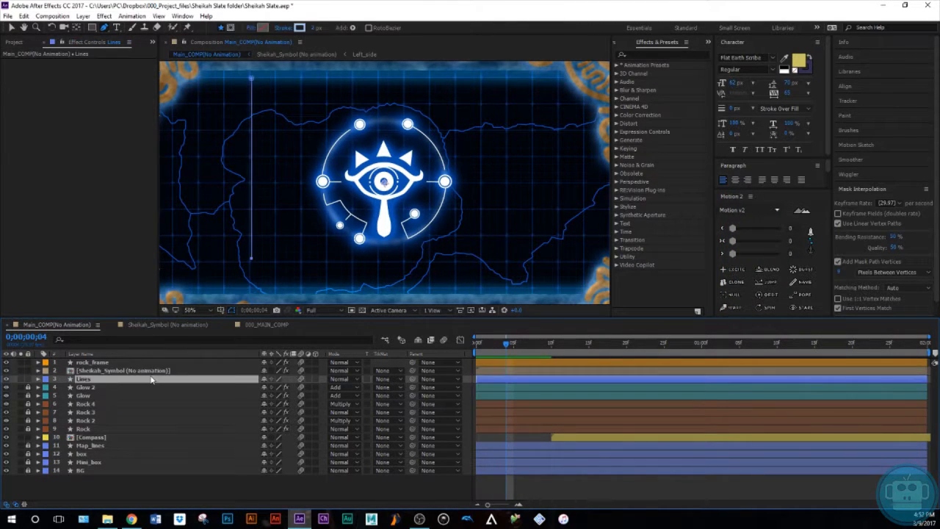
{"action": "left_click", "coordinate": [353, 28]}
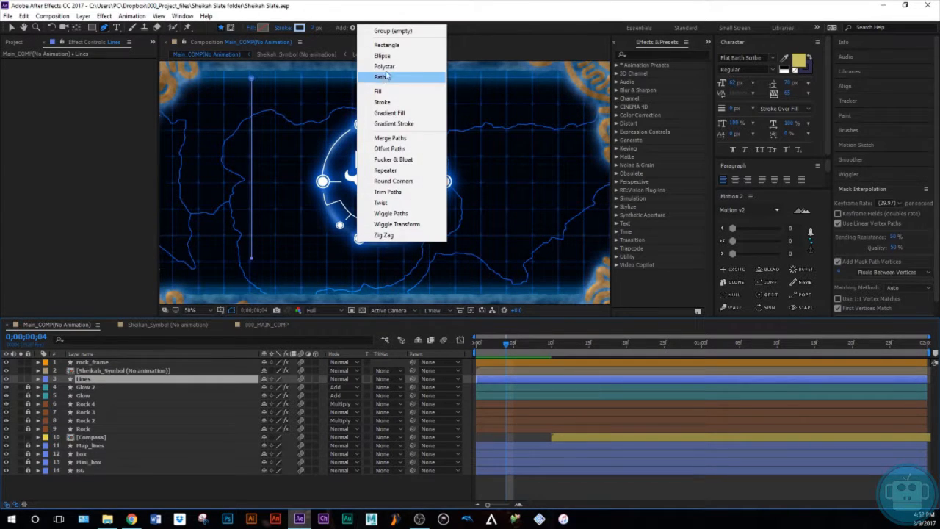
{"action": "left_click", "coordinate": [386, 170]}
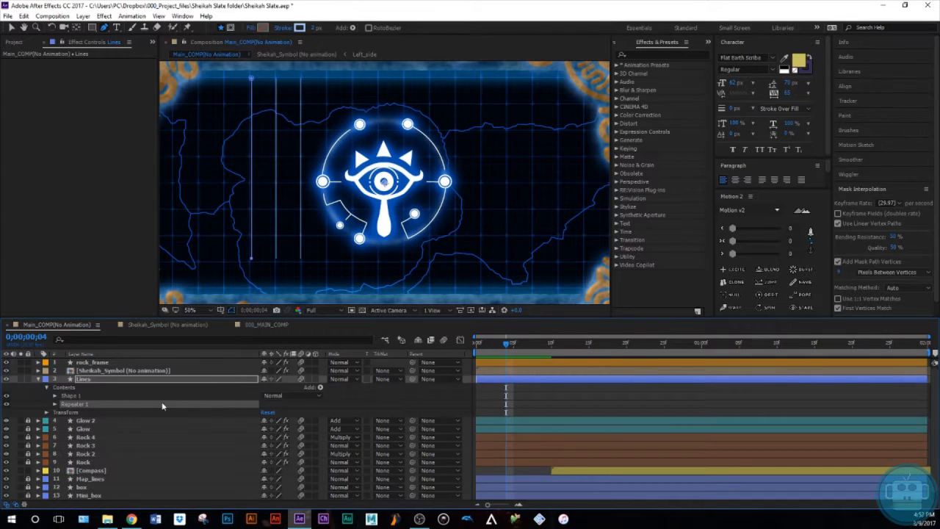
Step: Set the number of copies in the Lines layer's Repeater to 30
{"action": "left_click", "coordinate": [54, 405]}
{"action": "left_click", "coordinate": [265, 412]}
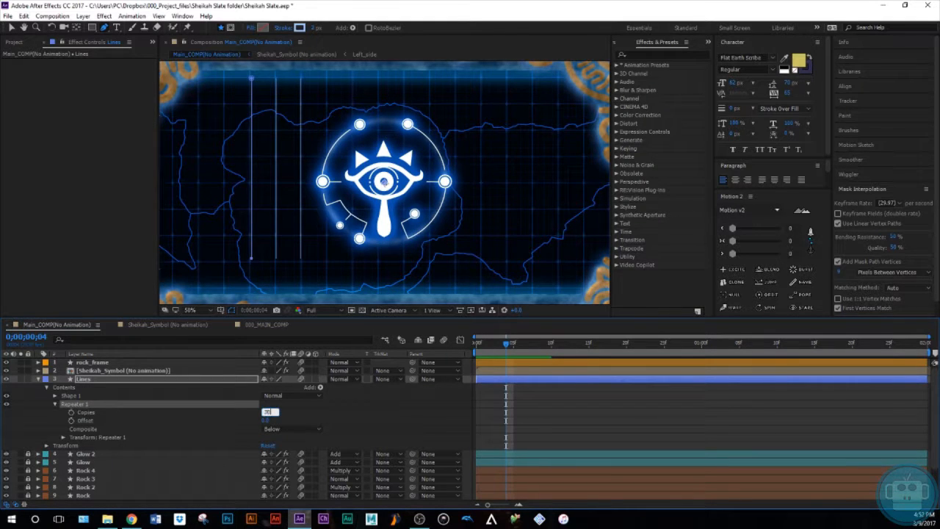
{"action": "type", "text": "30"}
{"action": "key", "text": "Return"}
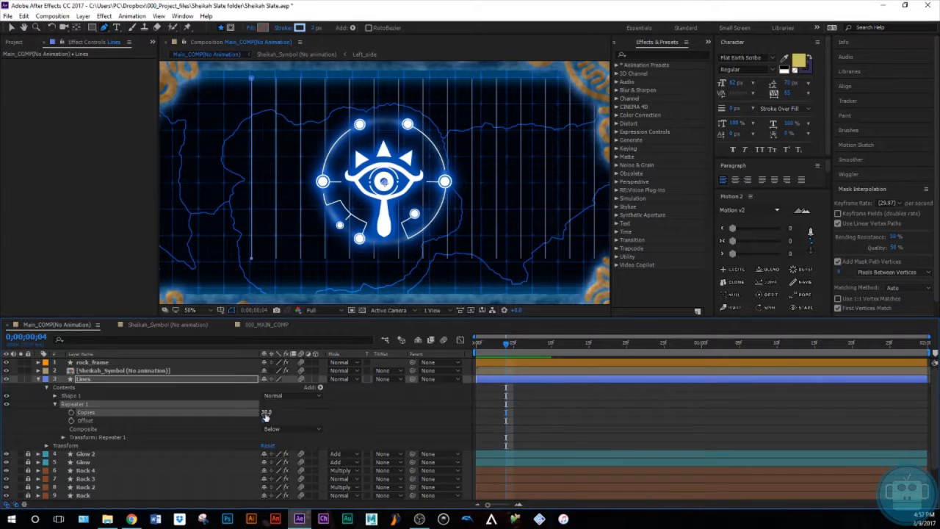
Step: Reduce the Repeater's horizontal position offset to 24 and raise its copies to about 73 for a denser row of lines
{"action": "left_click", "coordinate": [63, 437]}
{"action": "scroll", "coordinate": [157, 461], "scroll_direction": "down", "scroll_amount": 1}
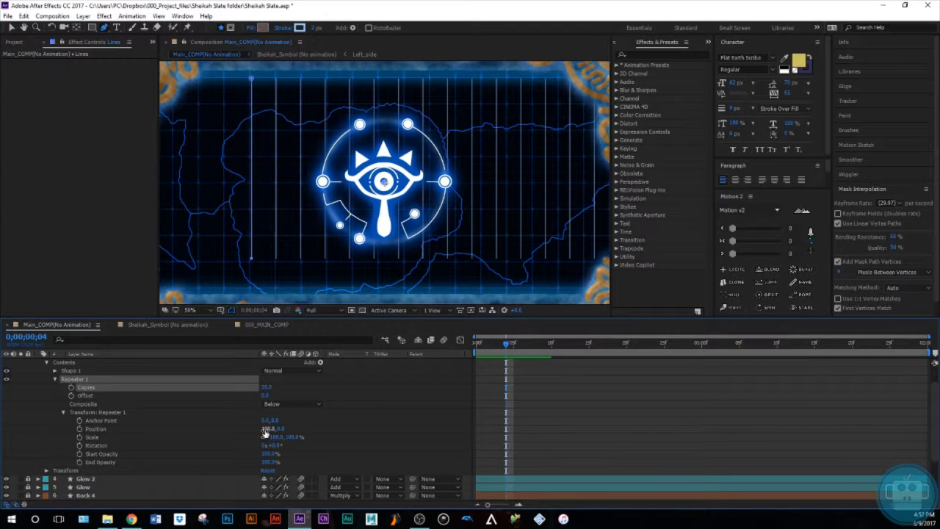
{"action": "left_click_drag", "start_coordinate": [266, 428], "coordinate": [231, 432]}
{"action": "left_click_drag", "start_coordinate": [267, 387], "coordinate": [281, 384]}
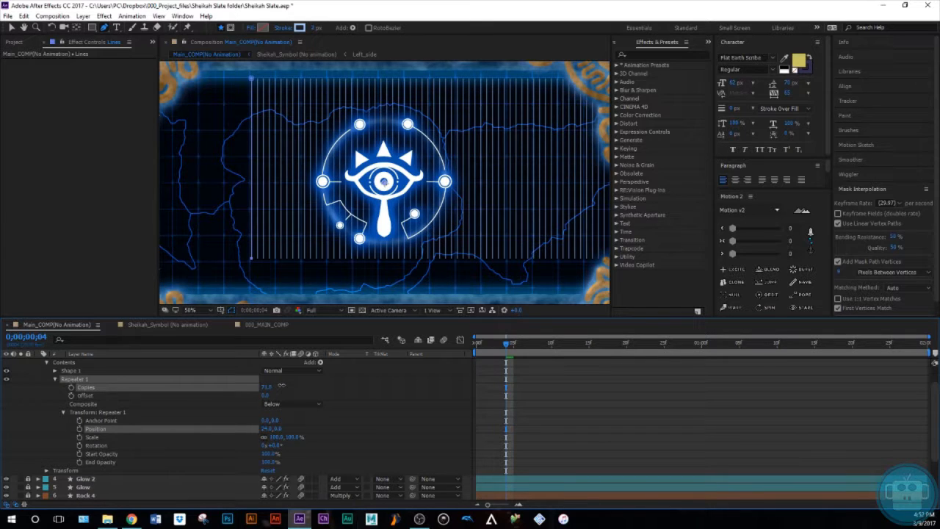
{"action": "left_click", "coordinate": [583, 429]}
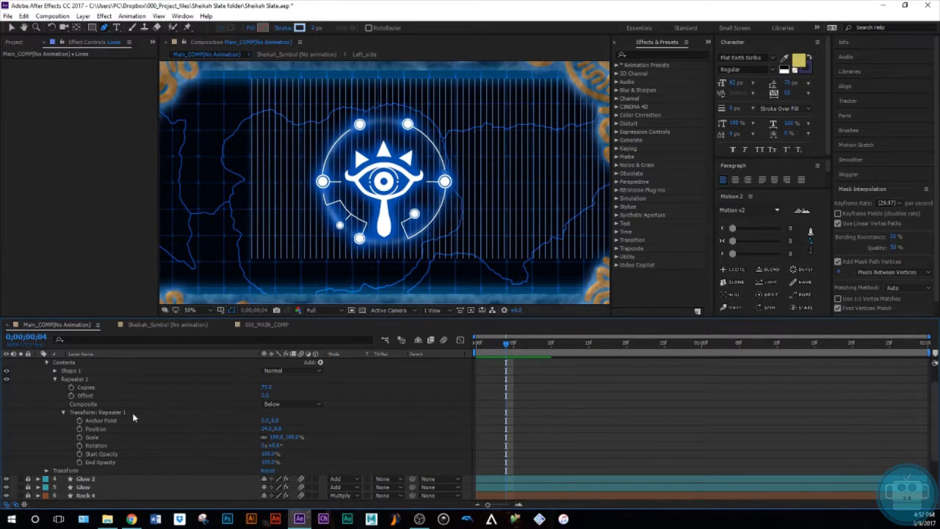
Step: Move the Lines layer about 150 px left and slightly down so the lines span the slate's screen, and save the project
{"action": "scroll", "coordinate": [133, 417], "scroll_direction": "up", "scroll_amount": 3}
{"action": "left_click", "coordinate": [82, 378]}
{"action": "key", "text": "shift+Left"}
{"action": "key", "text": "shift+Left"}
{"action": "key", "text": "shift+Left"}
{"action": "key", "text": "shift+Left"}
{"action": "key", "text": "shift+Left"}
{"action": "key", "text": "shift+Left"}
{"action": "key", "text": "shift+Left"}
{"action": "key", "text": "shift+Left"}
{"action": "key", "text": "shift+Left"}
{"action": "key", "text": "shift+Left"}
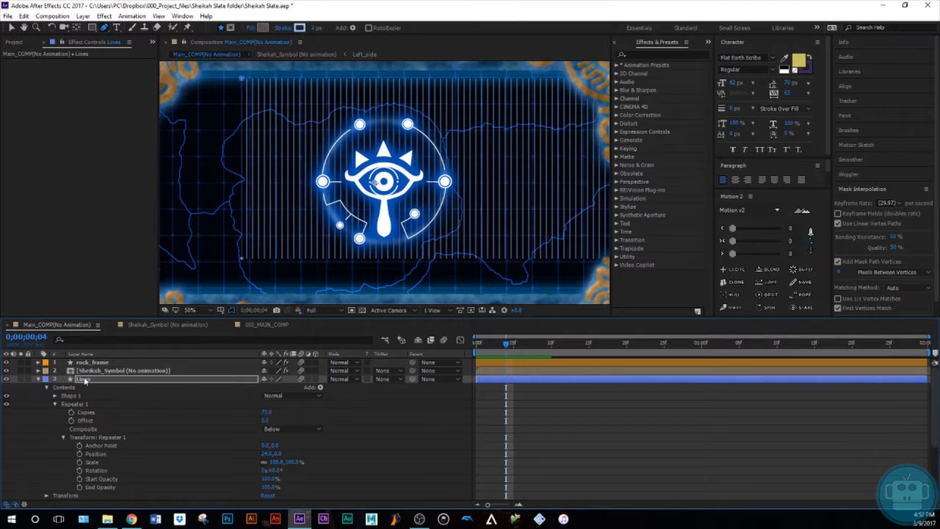
{"action": "key", "text": "shift+Left"}
{"action": "key", "text": "shift+Left"}
{"action": "key", "text": "shift+Left"}
{"action": "key", "text": "shift+Left"}
{"action": "key", "text": "shift+Left"}
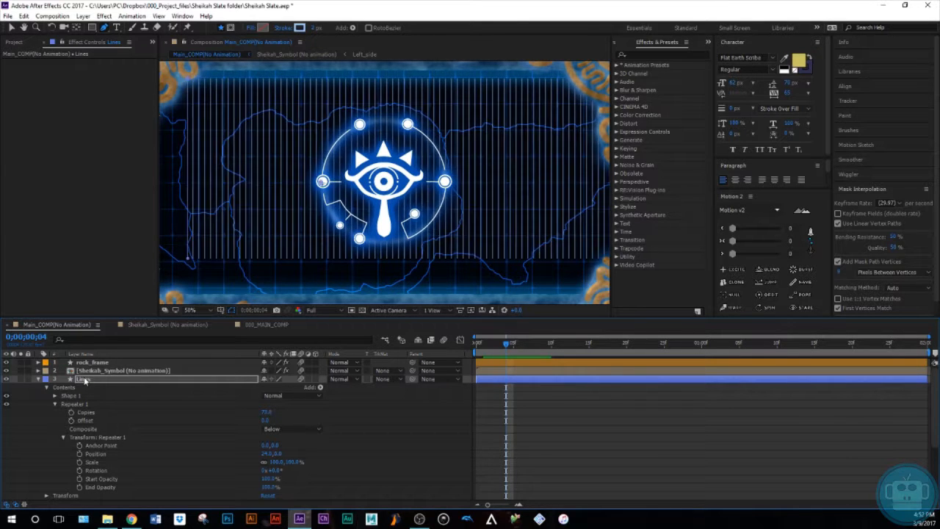
{"action": "key", "text": "shift+Down"}
{"action": "key", "text": "shift+Down"}
{"action": "key", "text": "shift+Down"}
{"action": "key", "text": "shift+Down"}
{"action": "key", "text": "shift+Right"}
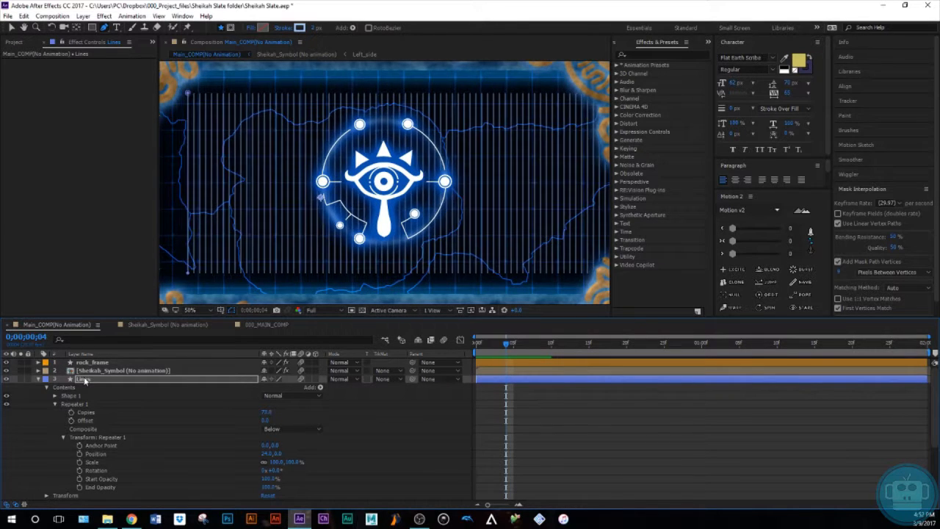
{"action": "key", "text": "ctrl+s"}
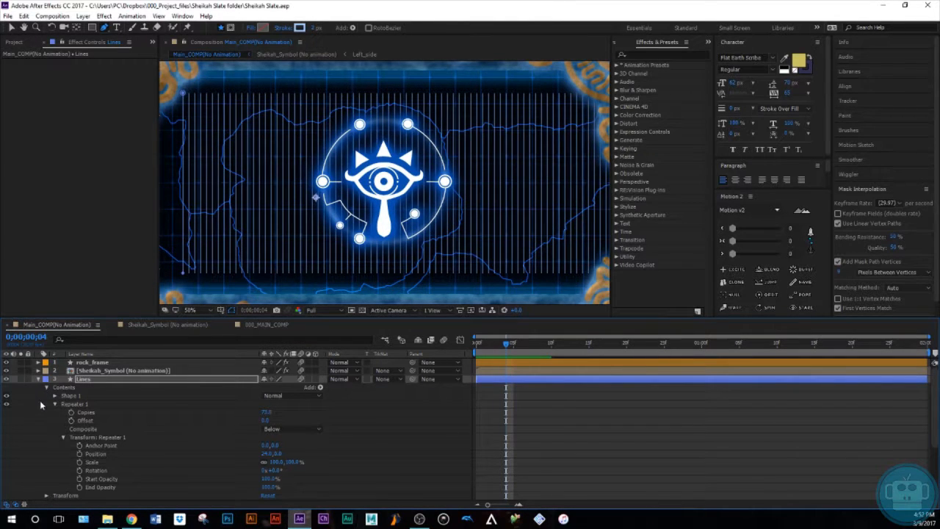
Step: Duplicate the Sheikah_Symbol (No animation) layer, rename the lower copy Matte and give it a green label
{"action": "left_click", "coordinate": [39, 379]}
{"action": "left_click", "coordinate": [106, 381]}
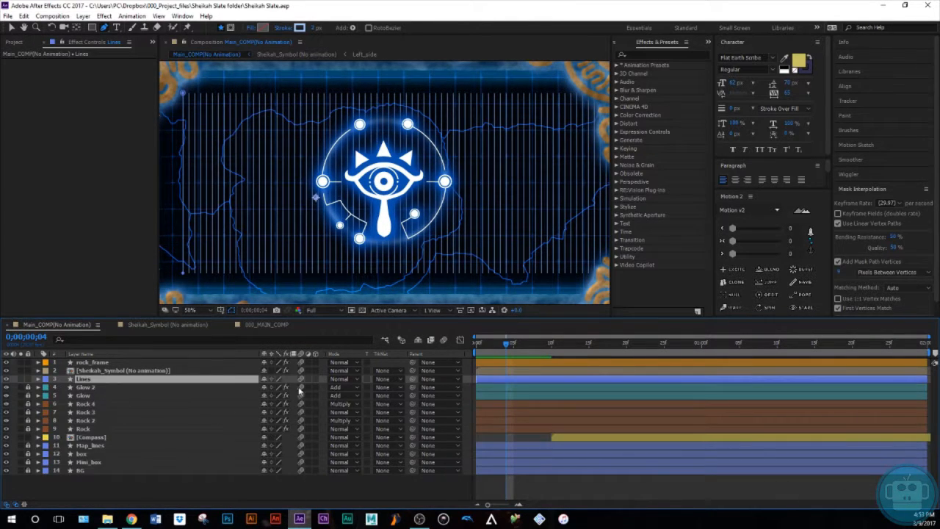
{"action": "left_click", "coordinate": [118, 373]}
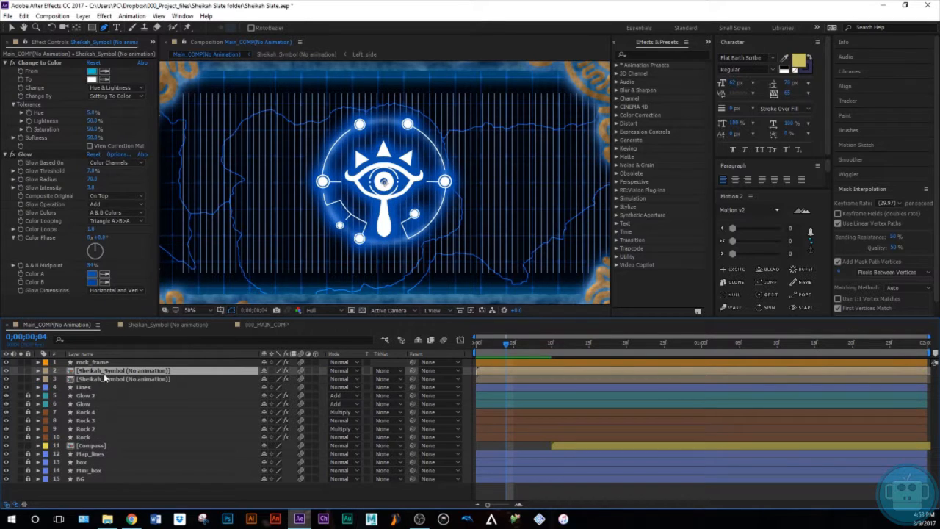
{"action": "key", "text": "ctrl+d"}
{"action": "key", "text": "Return"}
{"action": "type", "text": "R"}
{"action": "key", "text": "Return"}
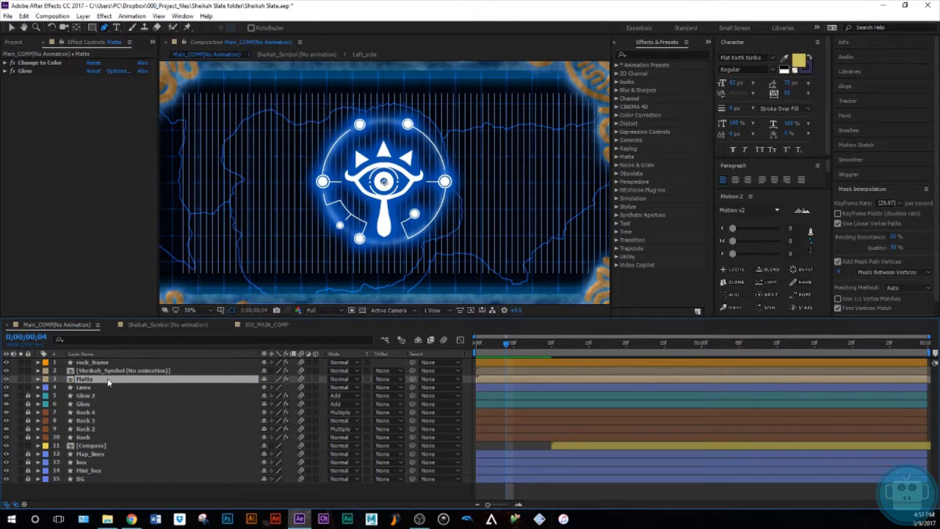
{"action": "left_click", "coordinate": [47, 378]}
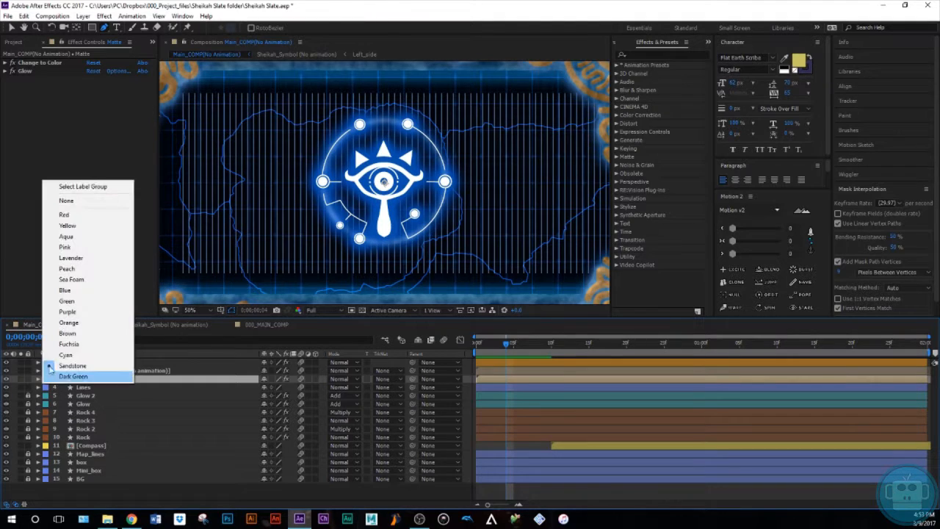
{"action": "left_click", "coordinate": [66, 300]}
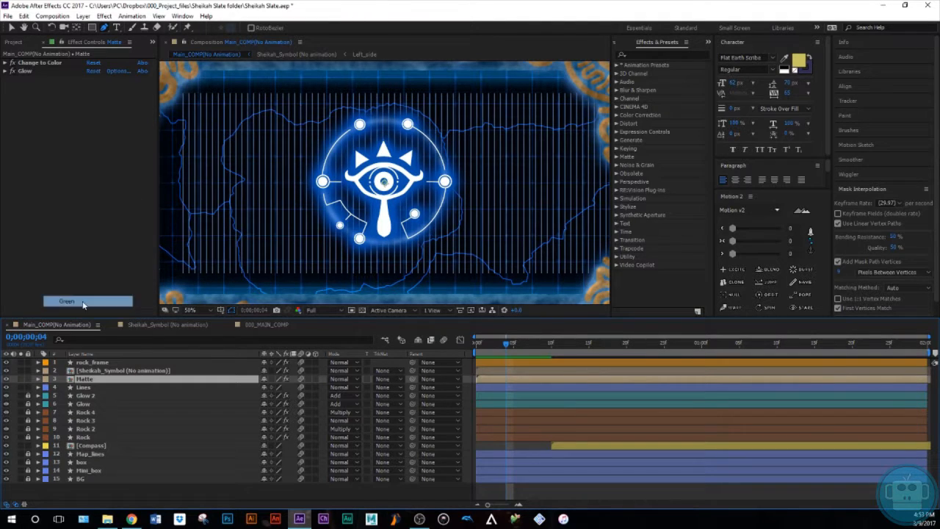
Step: Set the Lines layer's track matte to Alpha Matte "Matte"
{"action": "left_click", "coordinate": [84, 388]}
{"action": "left_click", "coordinate": [396, 389]}
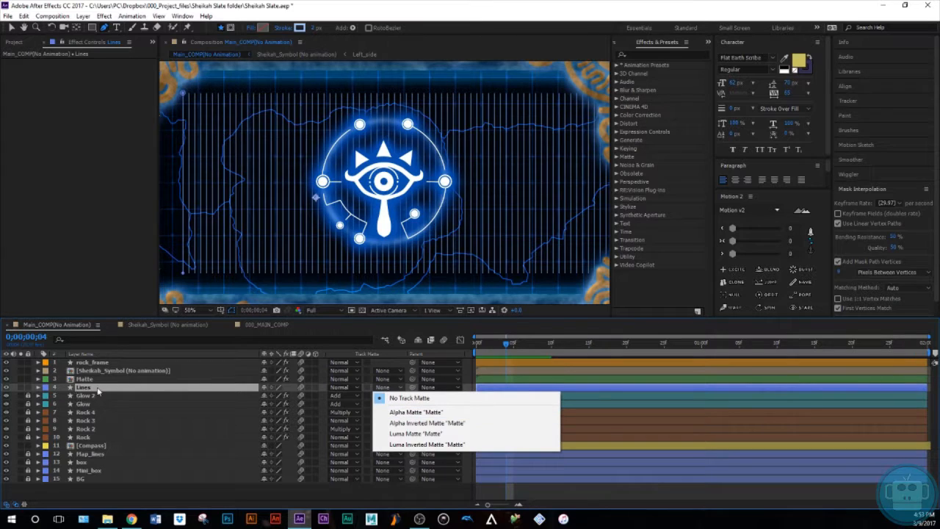
{"action": "left_click", "coordinate": [400, 412]}
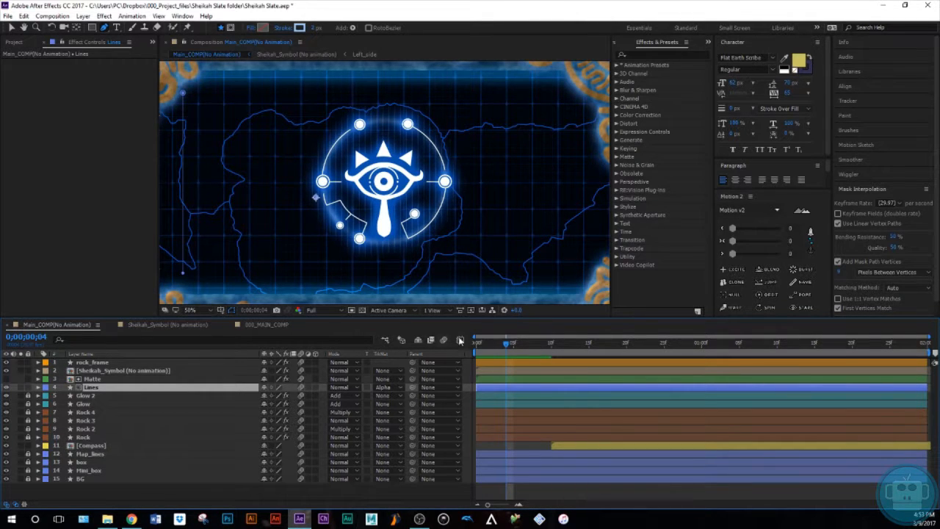
Step: Keyframe the Lines layer's opacity from 0% at frame 10 to 100% at frame 13
{"action": "left_click_drag", "start_coordinate": [505, 348], "coordinate": [551, 380]}
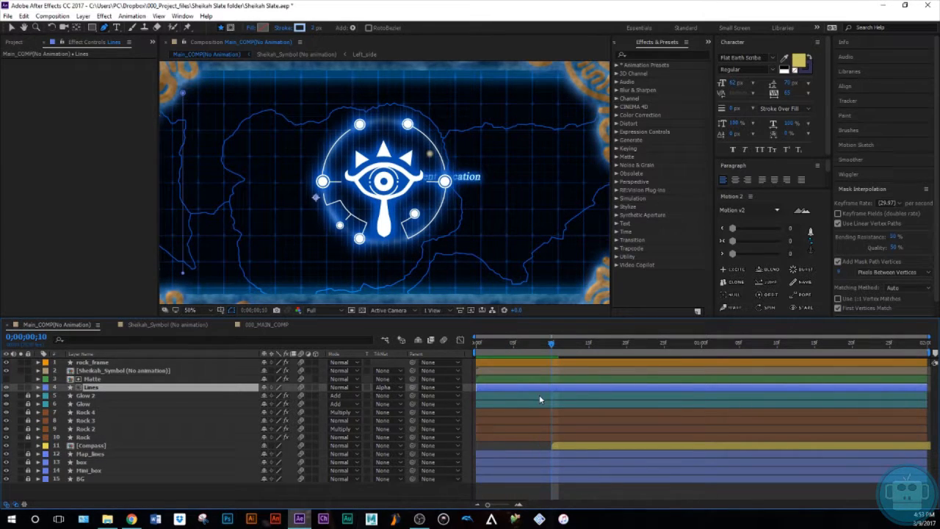
{"action": "key", "text": "t"}
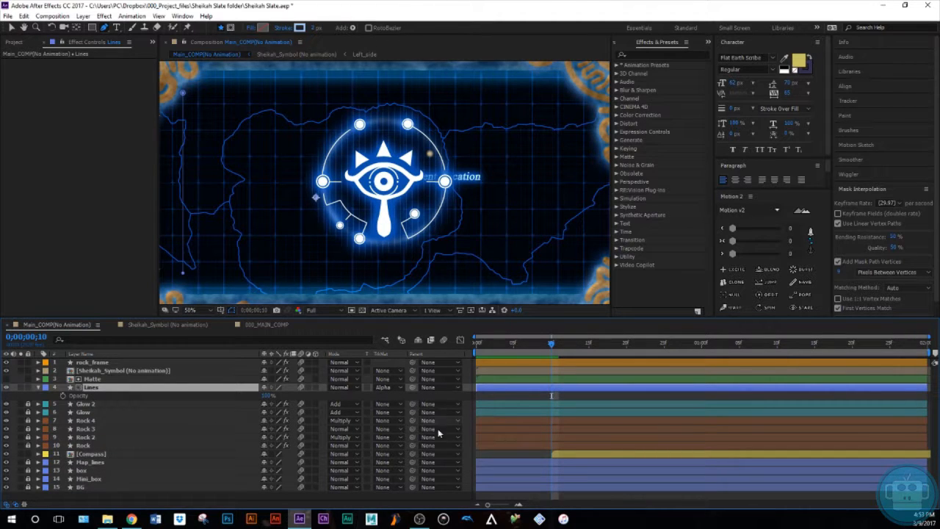
{"action": "left_click", "coordinate": [63, 395]}
{"action": "key", "text": "Page_Down"}
{"action": "key", "text": "Page_Down"}
{"action": "key", "text": "Page_Down"}
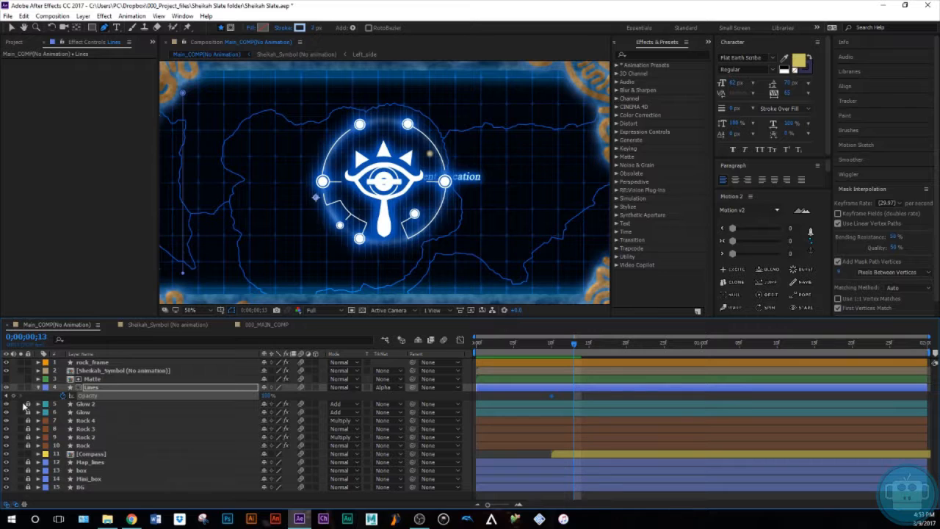
{"action": "left_click", "coordinate": [11, 396]}
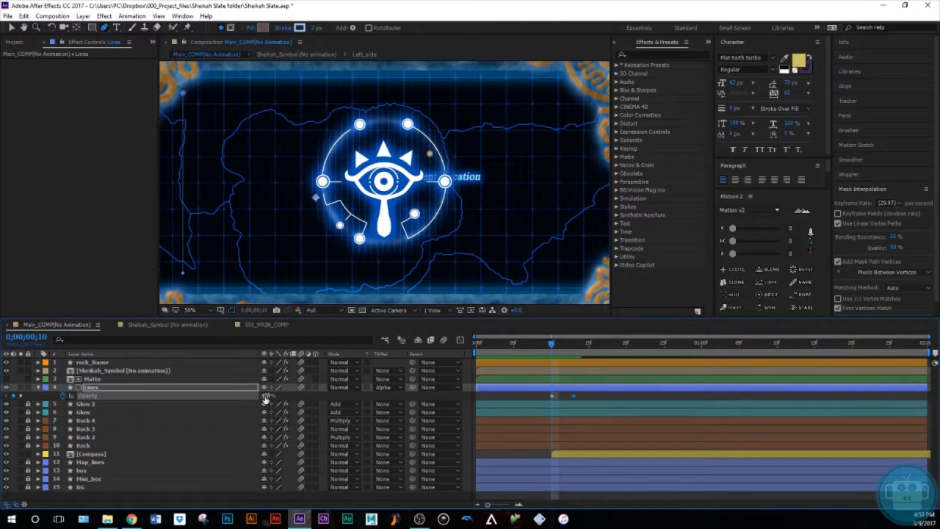
{"action": "left_click", "coordinate": [586, 396]}
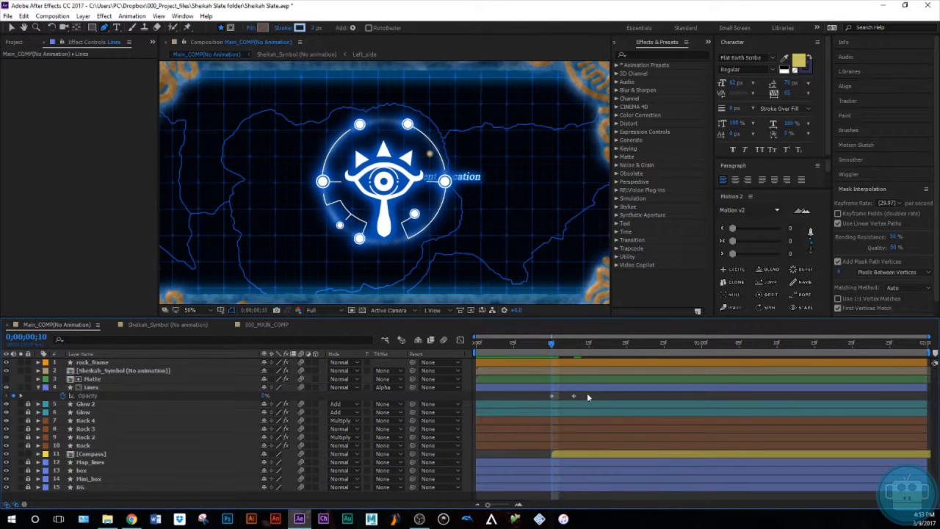
{"action": "left_click_drag", "start_coordinate": [551, 345], "coordinate": [547, 398]}
Step: Add a 100% Scale keyframe to the Matte layer at frame 10 and move to frame 25
{"action": "left_click", "coordinate": [116, 378]}
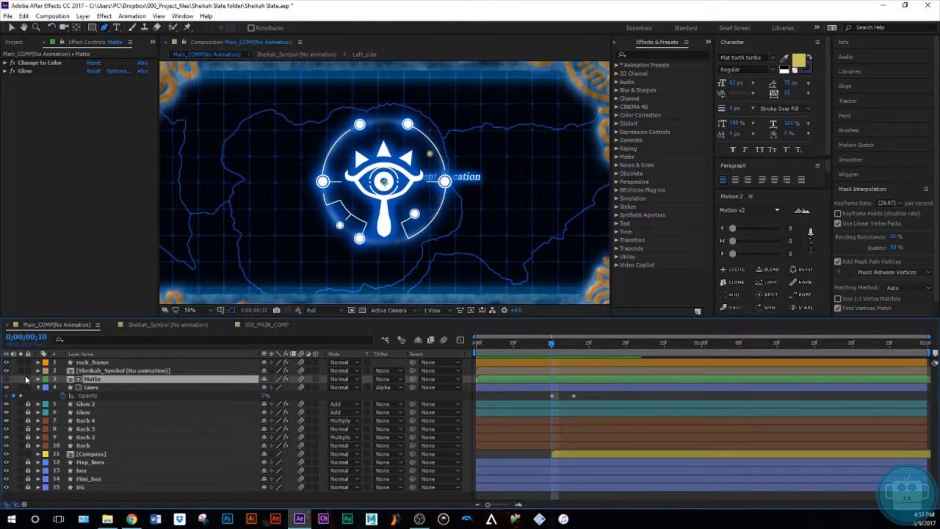
{"action": "key", "text": "s"}
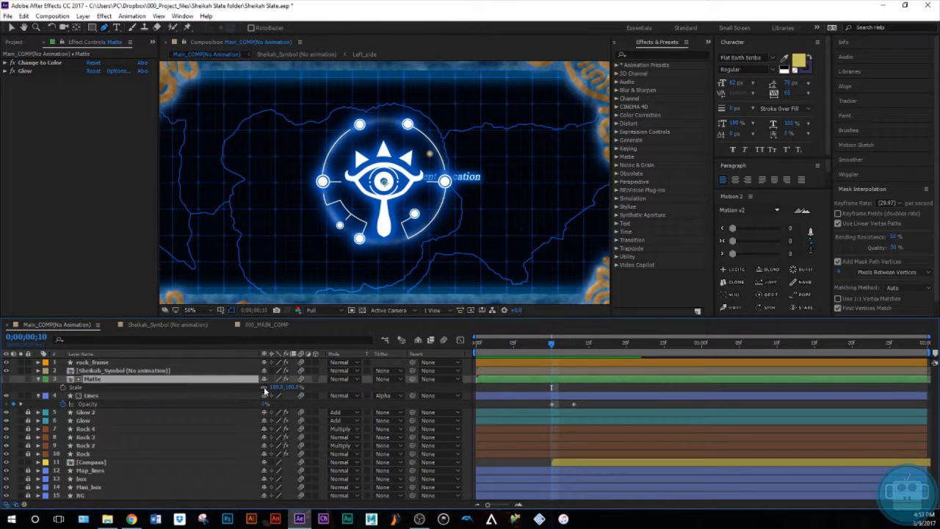
{"action": "left_click", "coordinate": [63, 387]}
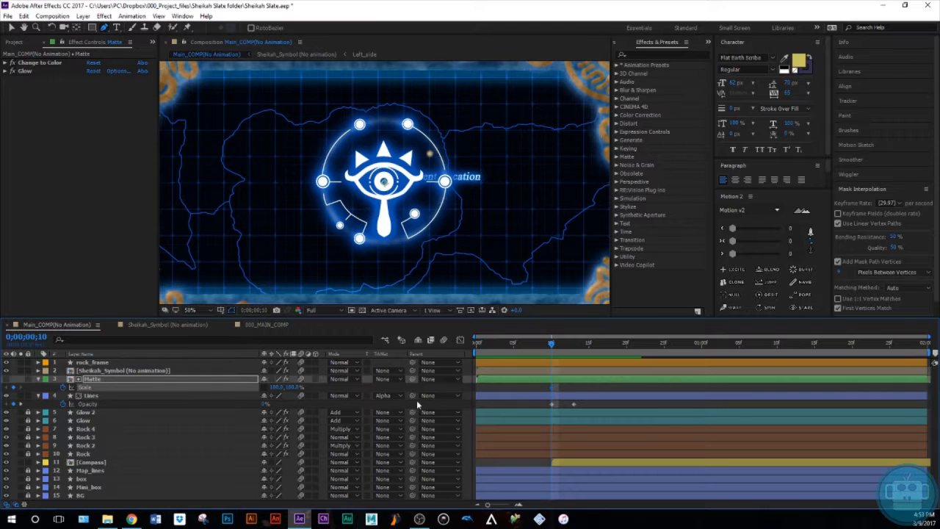
{"action": "key", "text": "shift+Page_Down"}
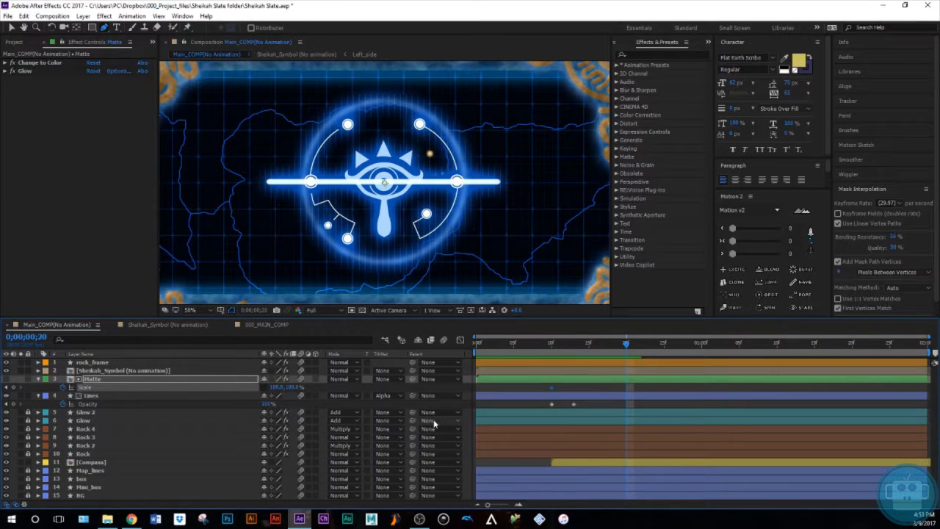
{"action": "key", "text": "j"}
{"action": "key", "text": "j"}
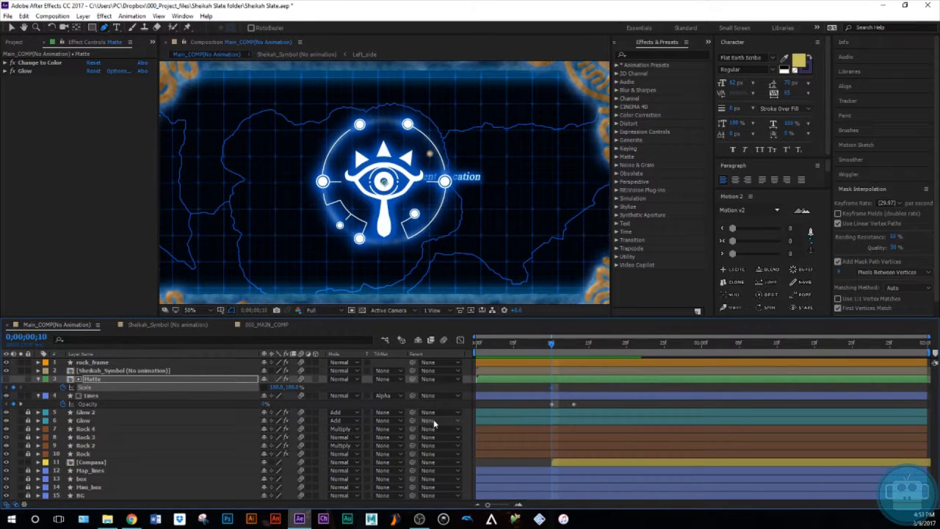
{"action": "key", "text": "shift+Page_Down"}
{"action": "key", "text": "space"}
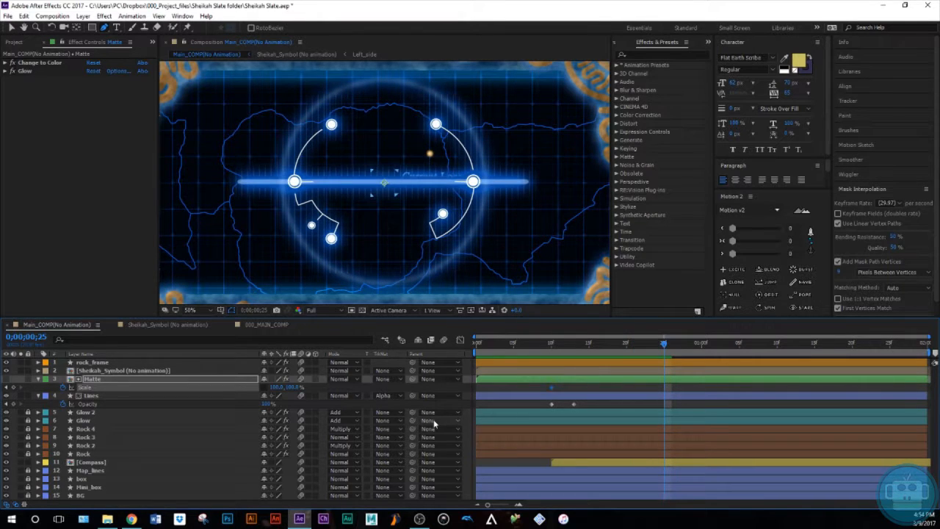
Step: Try enlarging the Matte layer's scale at frame 25 and undo it
{"action": "left_click", "coordinate": [205, 379]}
{"action": "left_click_drag", "start_coordinate": [274, 387], "coordinate": [309, 378]}
{"action": "key", "text": "ctrl+z"}
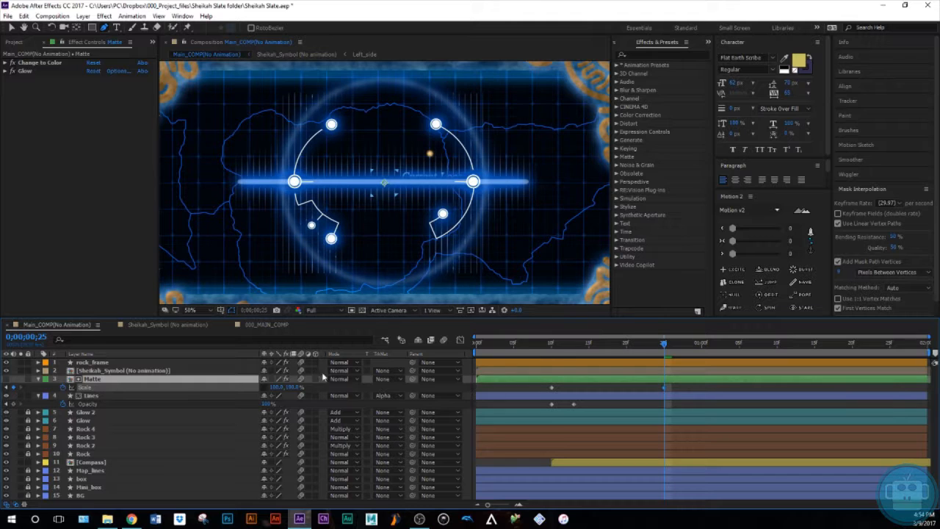
Step: Lengthen the Lines layer's vertical path by moving its upper end point further up and its lower end point further down
{"action": "left_click", "coordinate": [605, 395]}
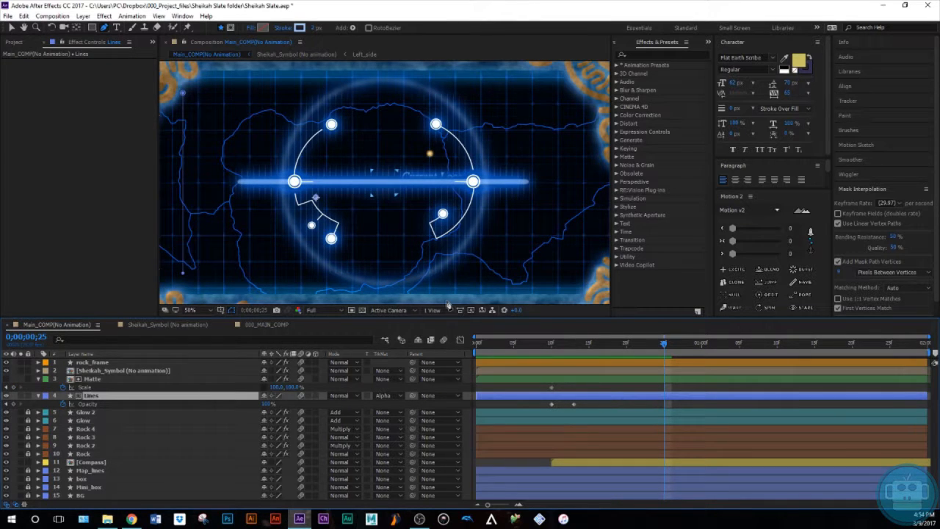
{"action": "left_click", "coordinate": [186, 95]}
{"action": "left_click", "coordinate": [100, 397]}
{"action": "left_click", "coordinate": [183, 94]}
{"action": "scroll", "coordinate": [186, 68], "scroll_direction": "up", "scroll_amount": 1}
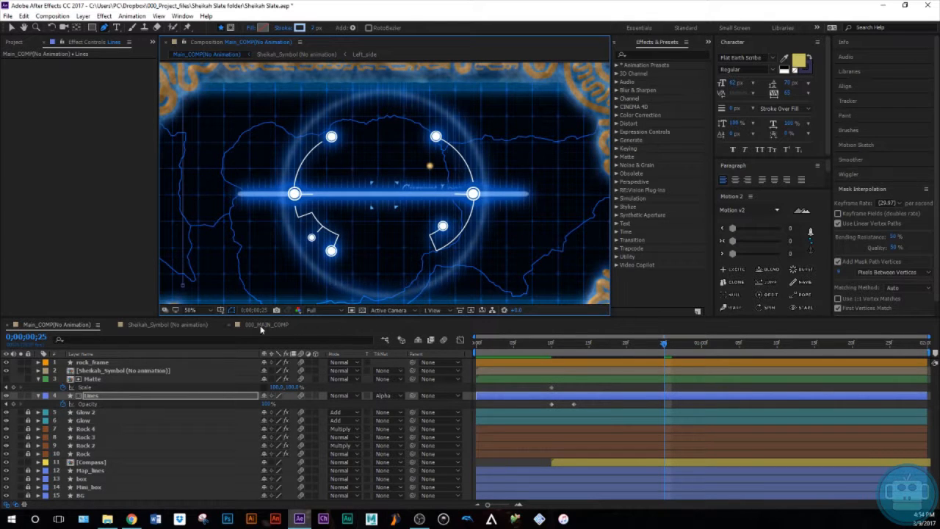
{"action": "key", "text": "space"}
{"action": "left_click_drag", "start_coordinate": [228, 228], "coordinate": [234, 165]}
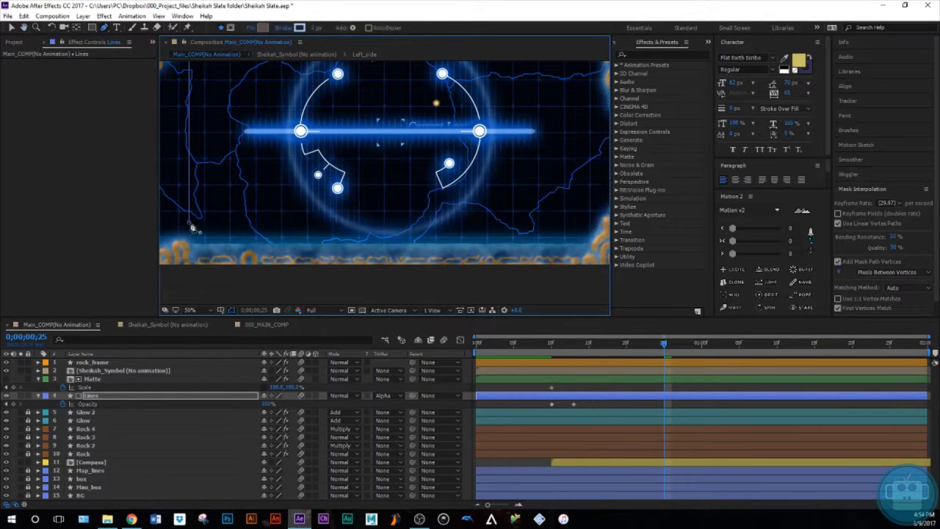
{"action": "left_click_drag", "start_coordinate": [189, 222], "coordinate": [194, 277]}
{"action": "left_click", "coordinate": [696, 396]}
{"action": "left_click", "coordinate": [693, 409]}
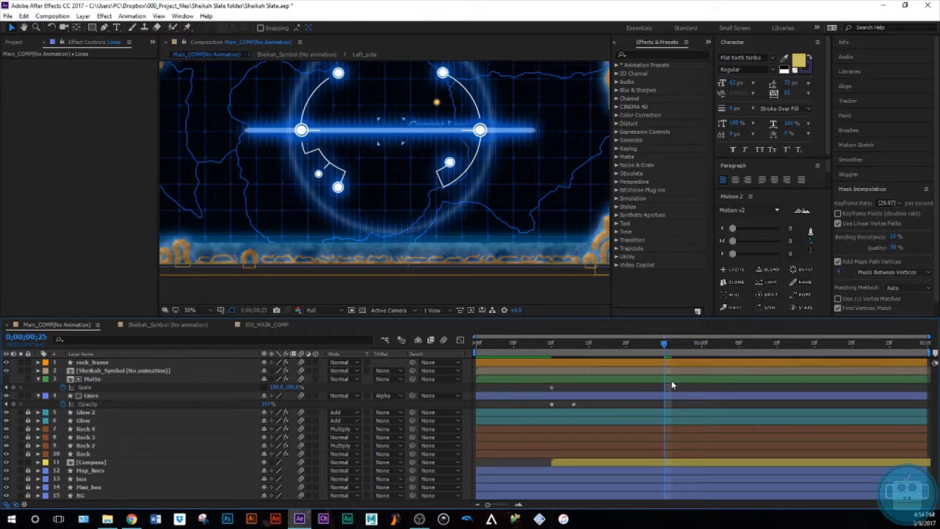
Step: Enlarge the Matte layer's scale at frame 25 with a keyframe so the visible lines spread outward from the symbol
{"action": "left_click", "coordinate": [672, 380]}
{"action": "key", "text": "space"}
{"action": "left_click_drag", "start_coordinate": [372, 199], "coordinate": [379, 245]}
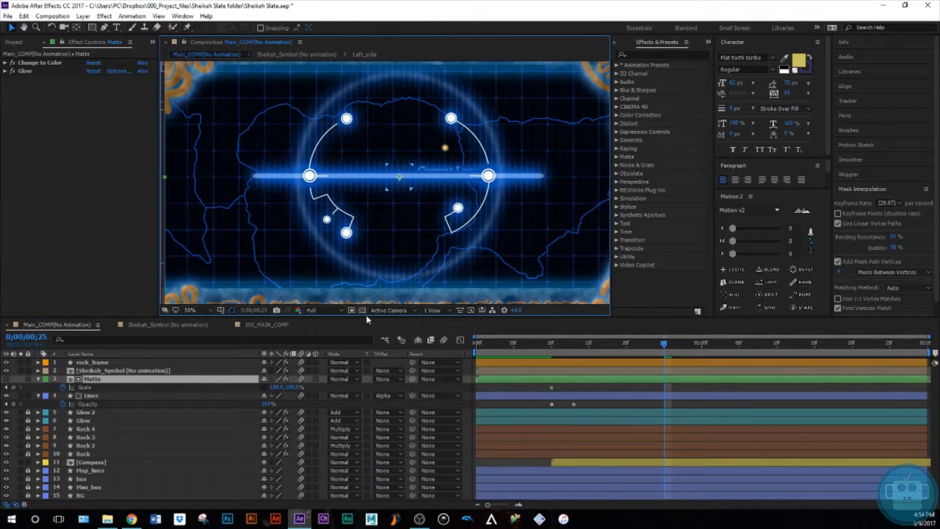
{"action": "left_click_drag", "start_coordinate": [273, 387], "coordinate": [302, 379]}
{"action": "key", "text": "ctrl+z"}
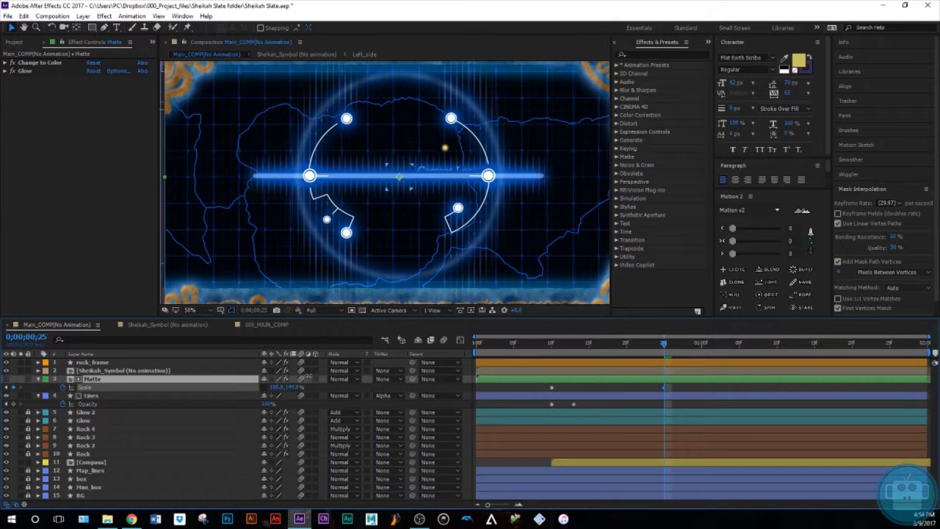
{"action": "left_click_drag", "start_coordinate": [311, 373], "coordinate": [313, 371]}
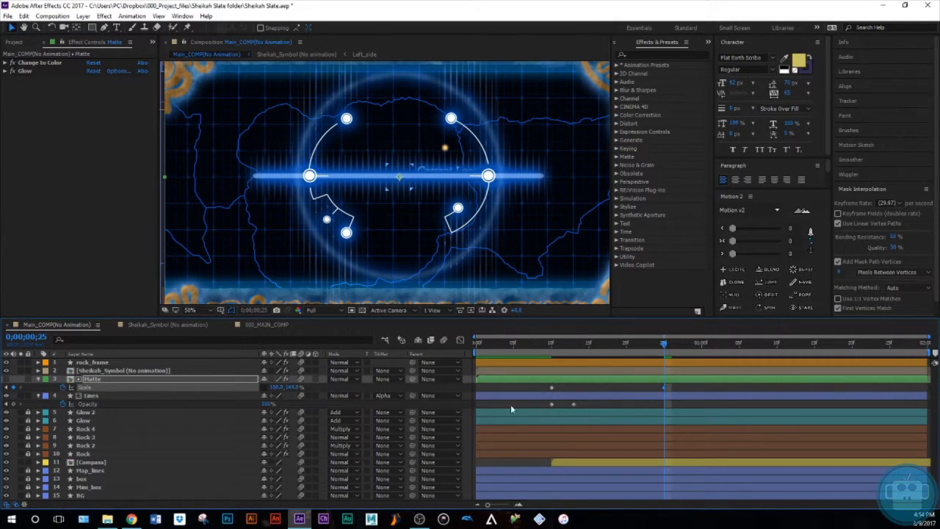
Step: Scrub through frames 10 to 25 to review how the vertical lines spread out from the symbol
{"action": "left_click", "coordinate": [688, 402]}
{"action": "left_click", "coordinate": [641, 343]}
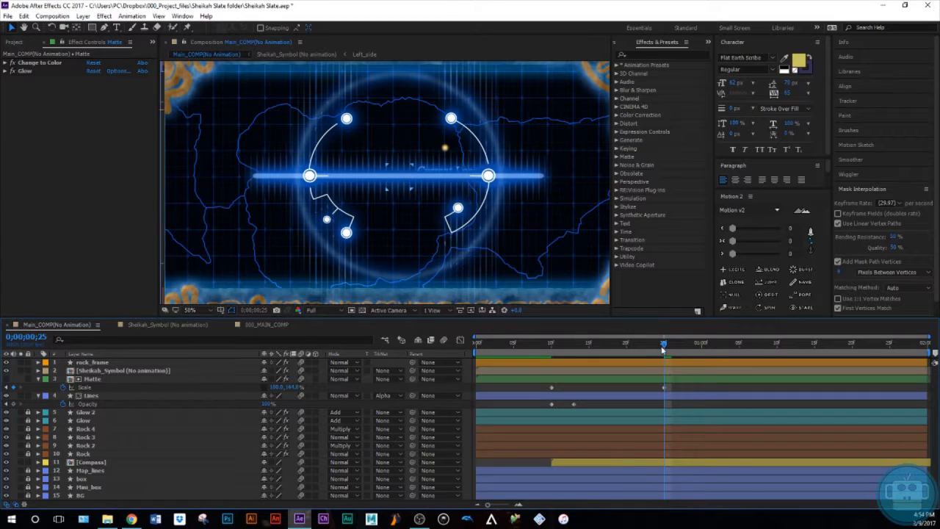
{"action": "left_click_drag", "start_coordinate": [635, 353], "coordinate": [551, 411]}
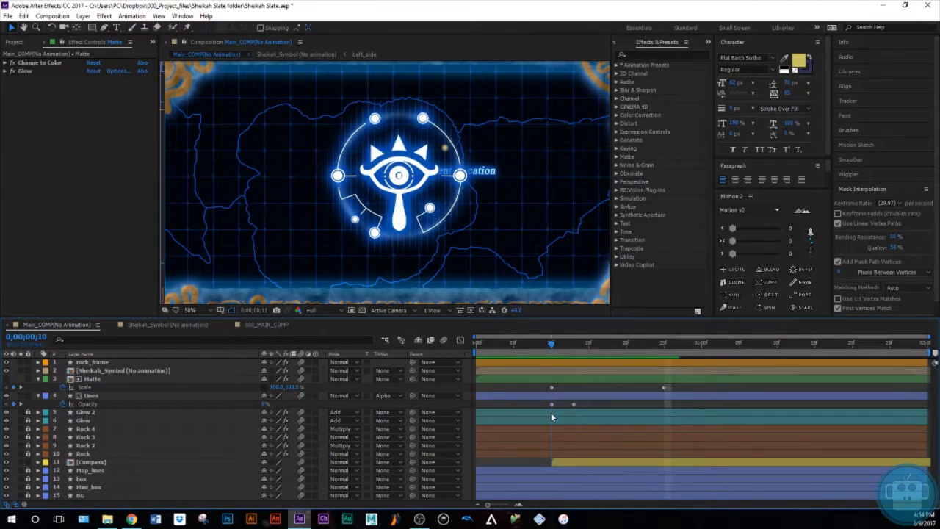
{"action": "left_click", "coordinate": [579, 399]}
{"action": "left_click_drag", "start_coordinate": [260, 203], "coordinate": [274, 222]}
{"action": "left_click", "coordinate": [573, 386]}
{"action": "left_click_drag", "start_coordinate": [550, 346], "coordinate": [600, 354]}
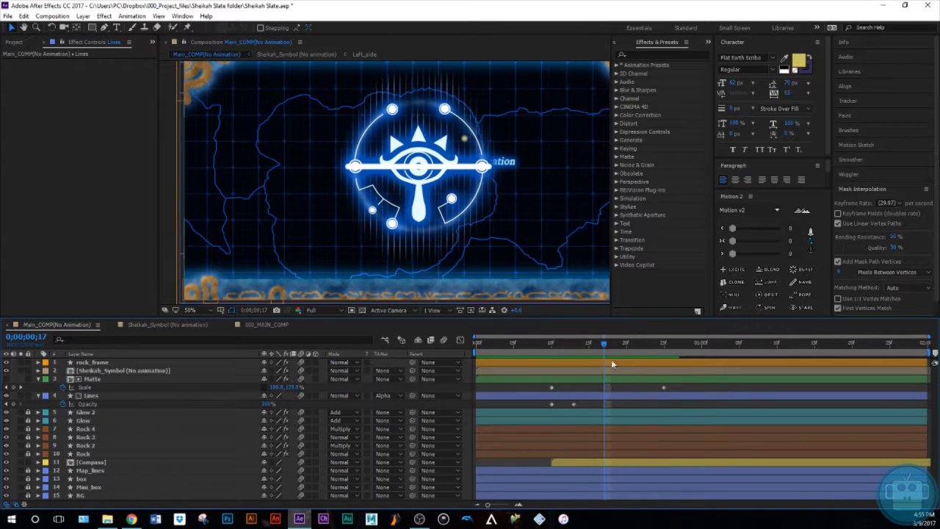
Step: At frame 10, shorten the Lines layer's path by moving its lower end point up from beneath the frame
{"action": "left_click_drag", "start_coordinate": [604, 343], "coordinate": [552, 369]}
{"action": "left_click", "coordinate": [562, 396]}
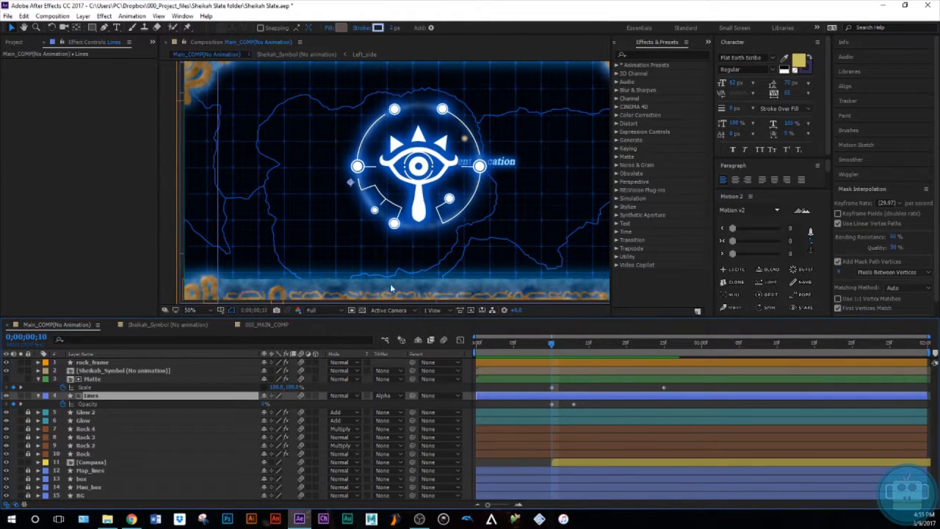
{"action": "left_click_drag", "start_coordinate": [232, 283], "coordinate": [265, 226]}
{"action": "left_click", "coordinate": [251, 257]}
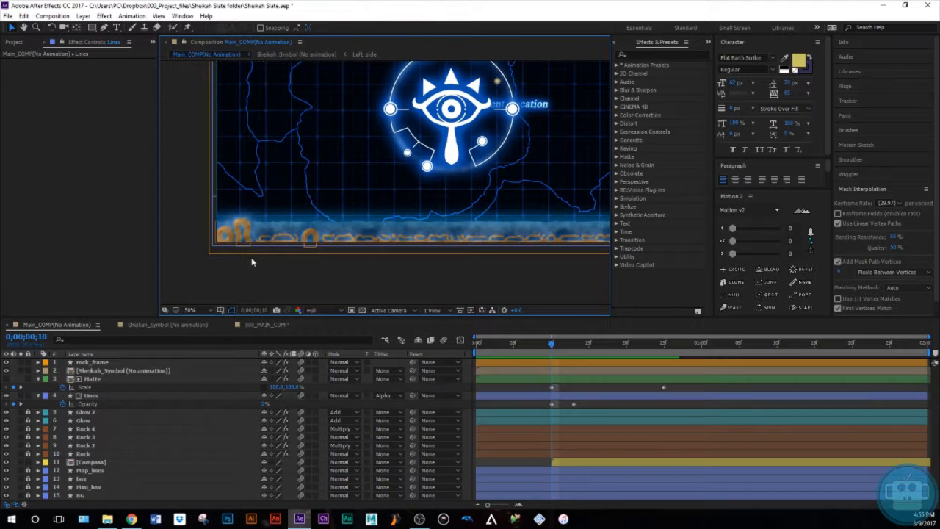
{"action": "left_click", "coordinate": [539, 396]}
{"action": "key", "text": "g"}
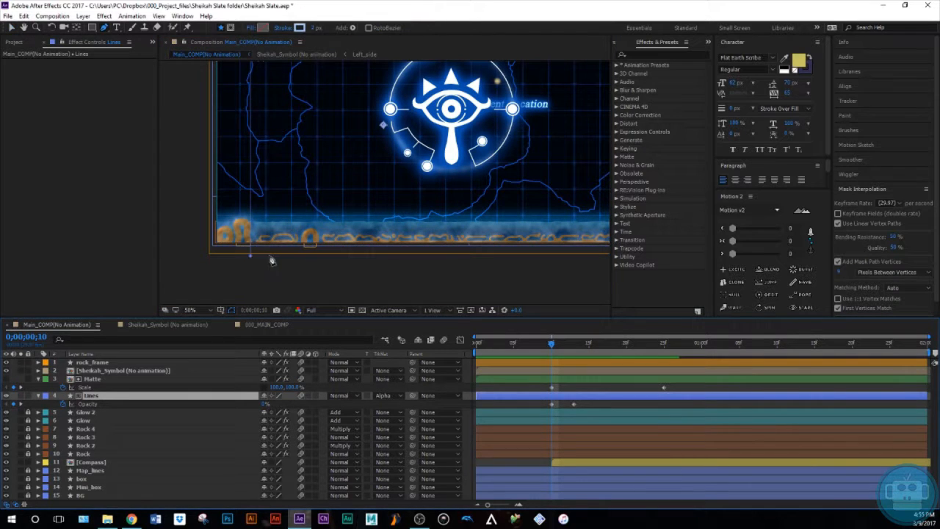
{"action": "left_click", "coordinate": [250, 257]}
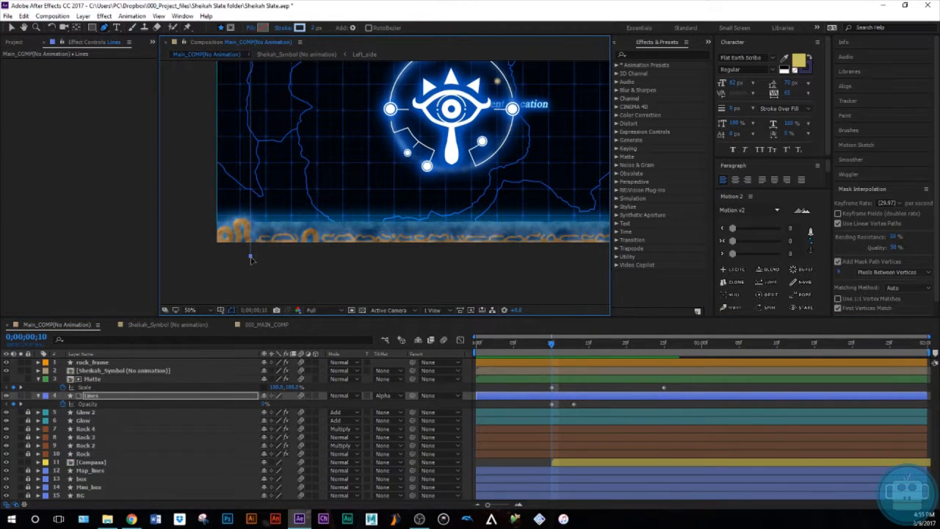
{"action": "left_click_drag", "start_coordinate": [250, 256], "coordinate": [251, 199]}
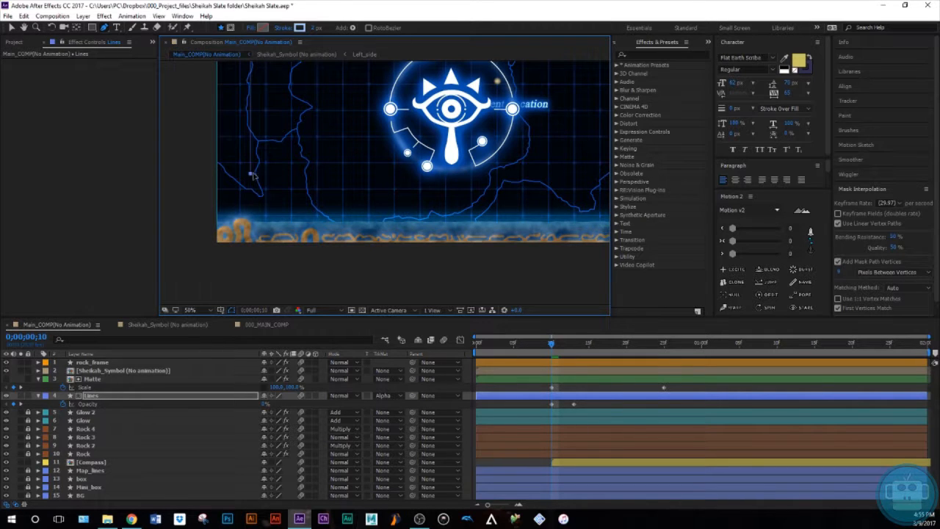
Step: At frame 13, lower the bottom end point of the Lines path slightly to just below the symbol's circle
{"action": "left_click_drag", "start_coordinate": [440, 193], "coordinate": [400, 259]}
{"action": "left_click", "coordinate": [597, 404]}
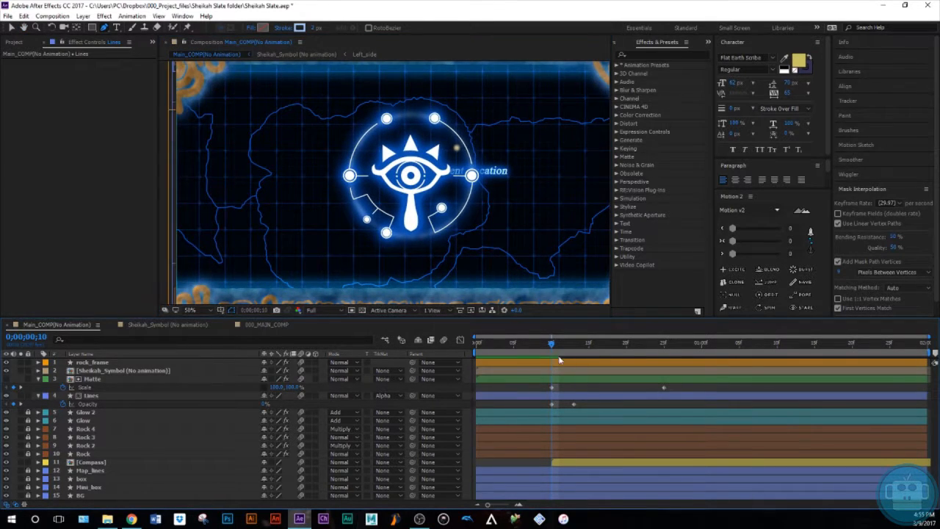
{"action": "left_click_drag", "start_coordinate": [552, 348], "coordinate": [578, 397]}
{"action": "left_click", "coordinate": [578, 397]}
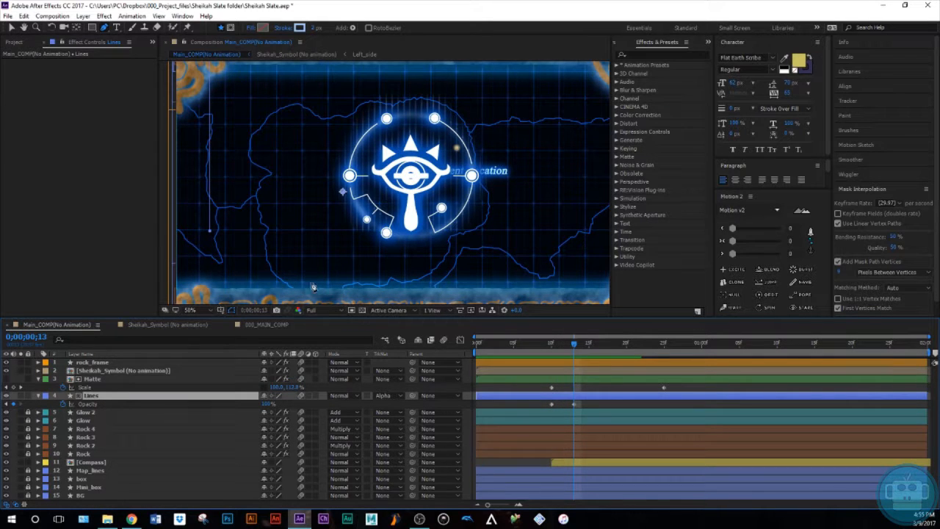
{"action": "left_click", "coordinate": [210, 235]}
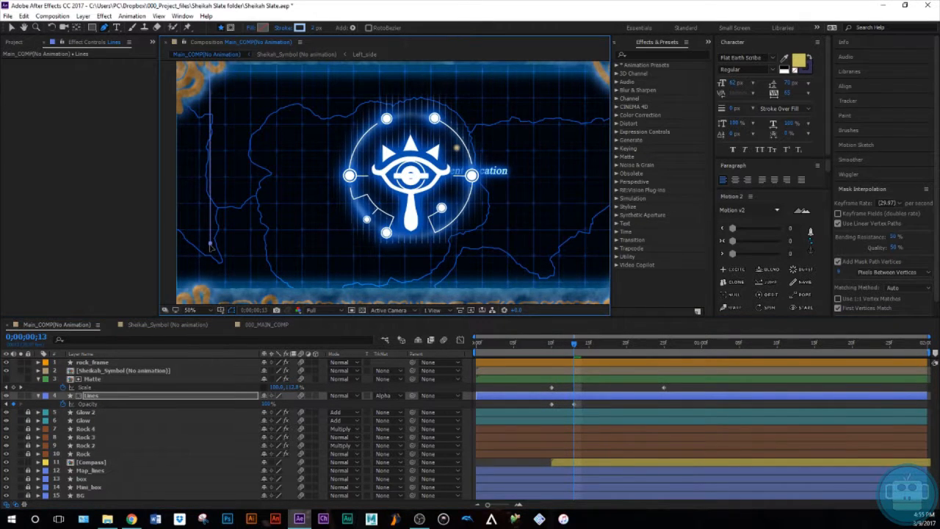
{"action": "left_click_drag", "start_coordinate": [210, 245], "coordinate": [209, 252]}
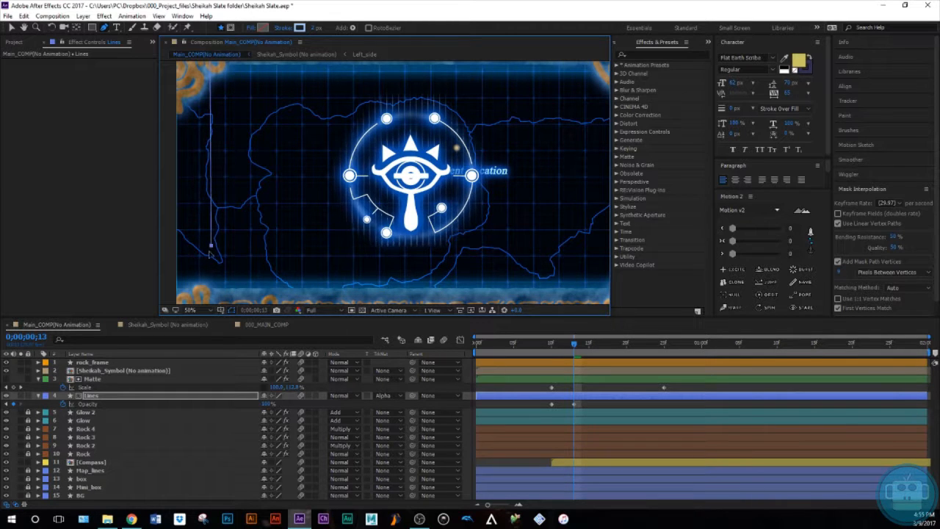
Step: At frame 10, move the Matte layer's anchor point from the symbol's center straight down to the composition's bottom edge
{"action": "left_click", "coordinate": [134, 378]}
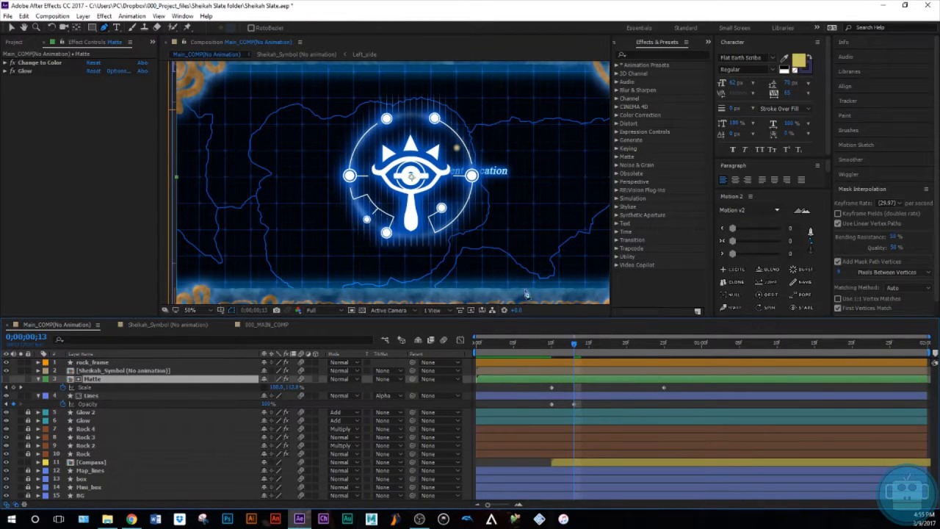
{"action": "left_click_drag", "start_coordinate": [411, 229], "coordinate": [376, 186]}
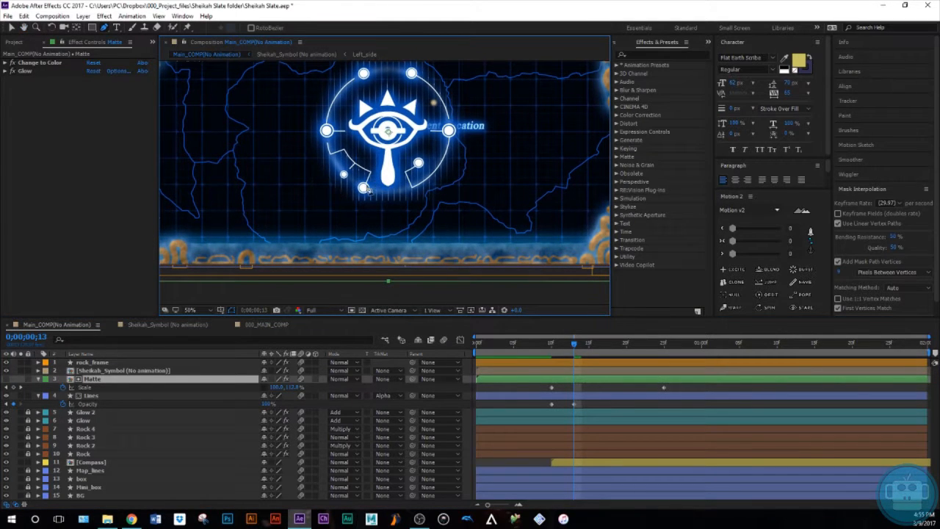
{"action": "key", "text": "j"}
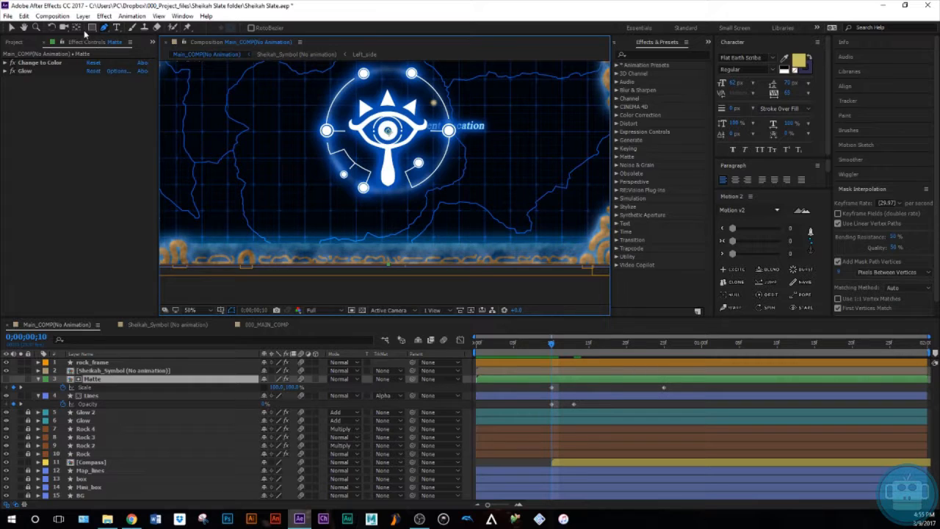
{"action": "left_click", "coordinate": [78, 28]}
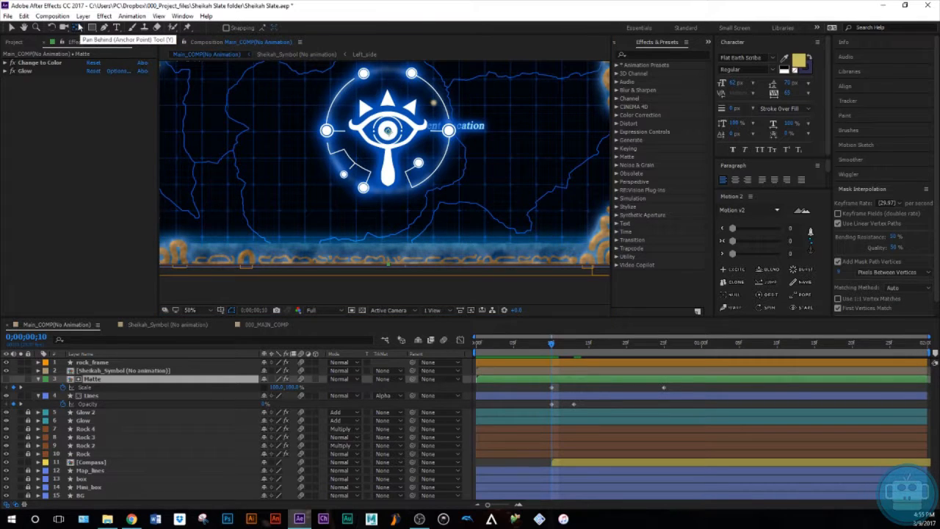
{"action": "left_click_drag", "start_coordinate": [387, 130], "coordinate": [387, 269]}
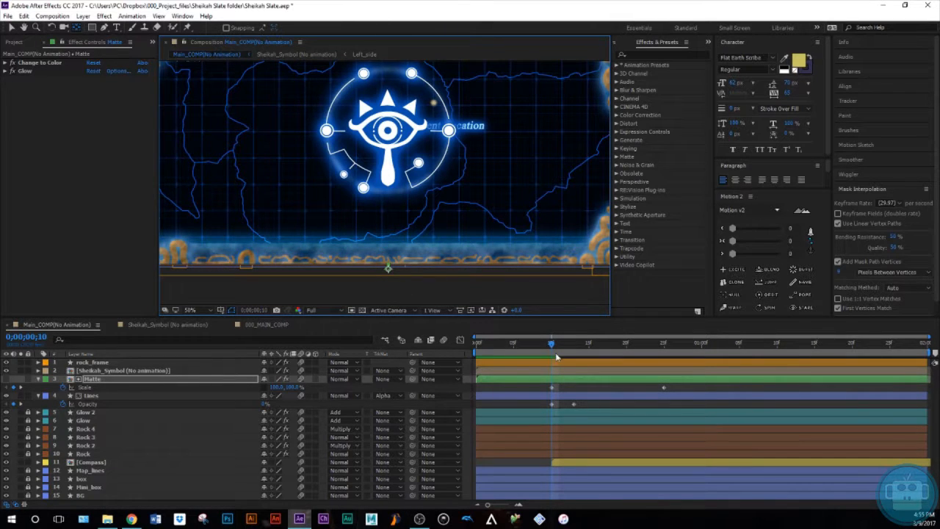
Step: Reduce the vertical scale of the Matte layer's keyframe at frame 25 so the lines rise only slightly above the symbol
{"action": "left_click_drag", "start_coordinate": [550, 346], "coordinate": [592, 373]}
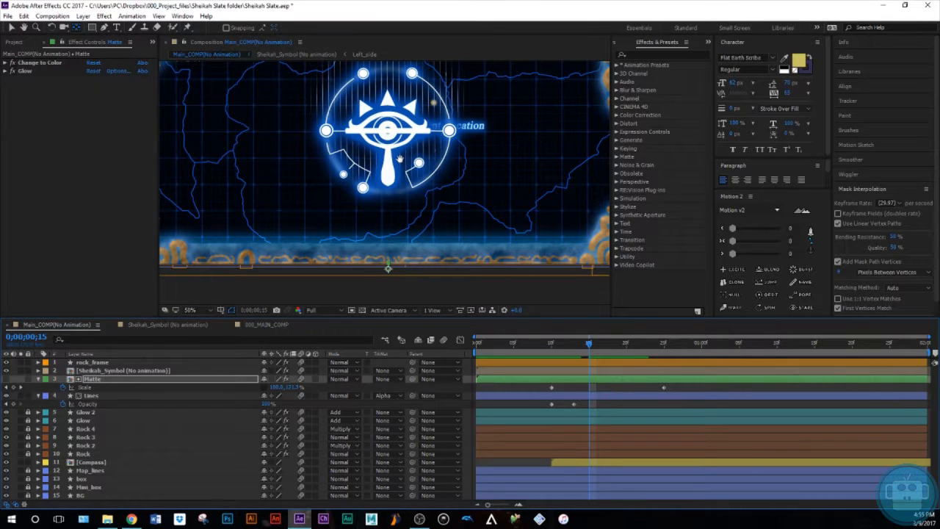
{"action": "key", "text": "y"}
{"action": "left_click_drag", "start_coordinate": [589, 345], "coordinate": [623, 338]}
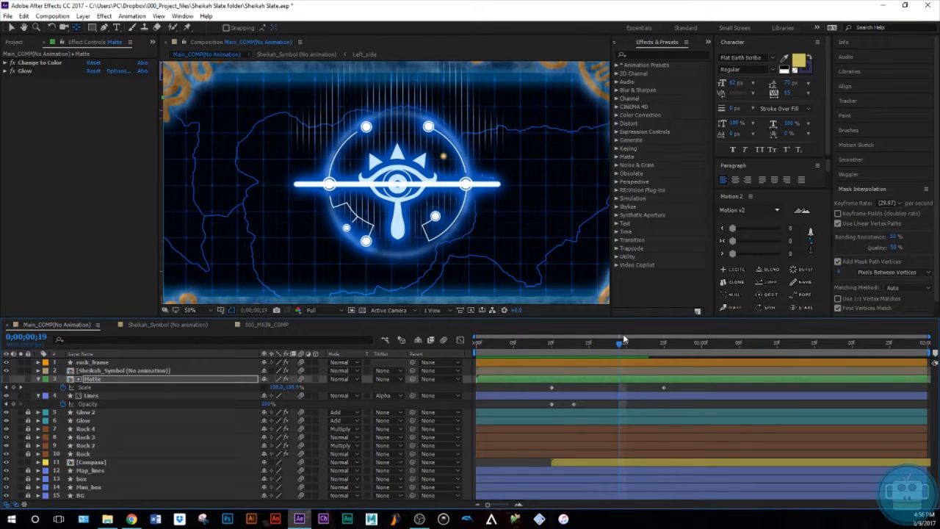
{"action": "key", "text": "k"}
{"action": "left_click_drag", "start_coordinate": [293, 388], "coordinate": [260, 388]}
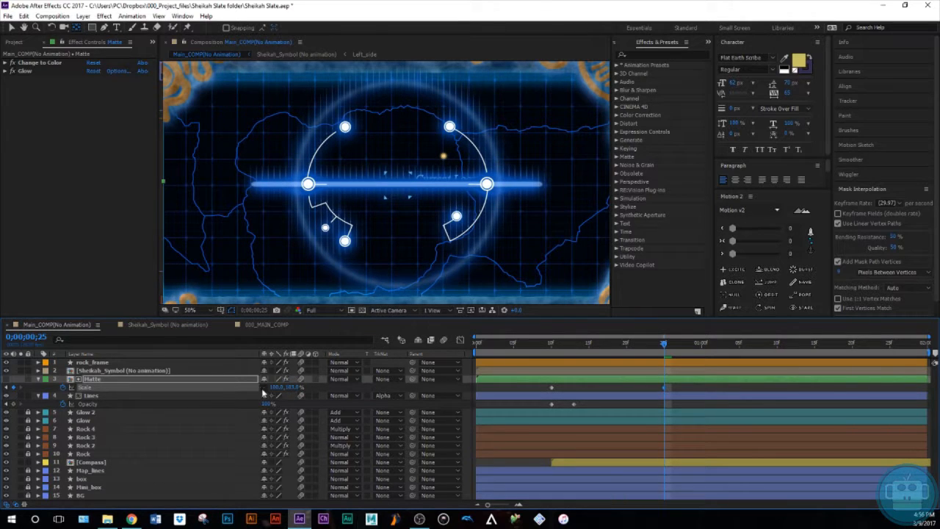
{"action": "left_click", "coordinate": [292, 387]}
{"action": "type", "text": "100"}
{"action": "key", "text": "Return"}
Step: Shift the Lines layer's two Opacity keyframes to frames 19 and 22 and check the fade-in frame by frame
{"action": "left_click", "coordinate": [680, 395]}
{"action": "left_click_drag", "start_coordinate": [664, 343], "coordinate": [553, 395]}
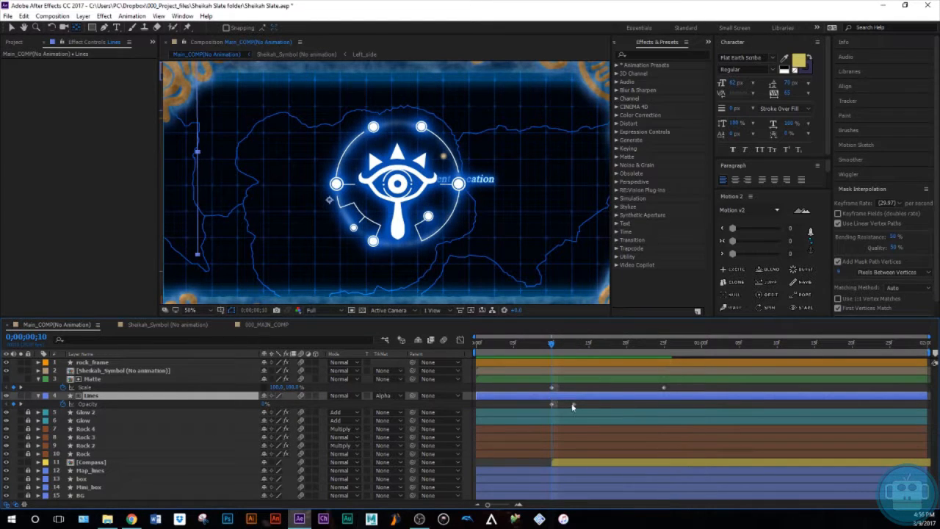
{"action": "left_click_drag", "start_coordinate": [554, 346], "coordinate": [626, 351]}
{"action": "left_click_drag", "start_coordinate": [592, 410], "coordinate": [617, 409]}
{"action": "left_click", "coordinate": [666, 410]}
{"action": "key", "text": "Page_Up"}
{"action": "key", "text": "Page_Down"}
{"action": "key", "text": "Page_Down"}
{"action": "key", "text": "Page_Down"}
{"action": "key", "text": "Page_Down"}
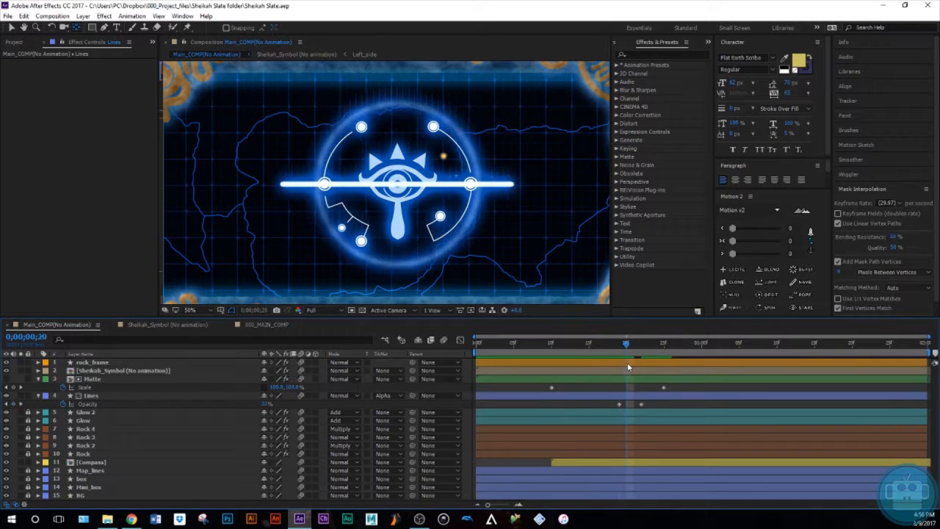
Step: Fade out the Lines layer by adding a 0% Opacity keyframe at frame 29
{"action": "left_click_drag", "start_coordinate": [648, 356], "coordinate": [663, 370]}
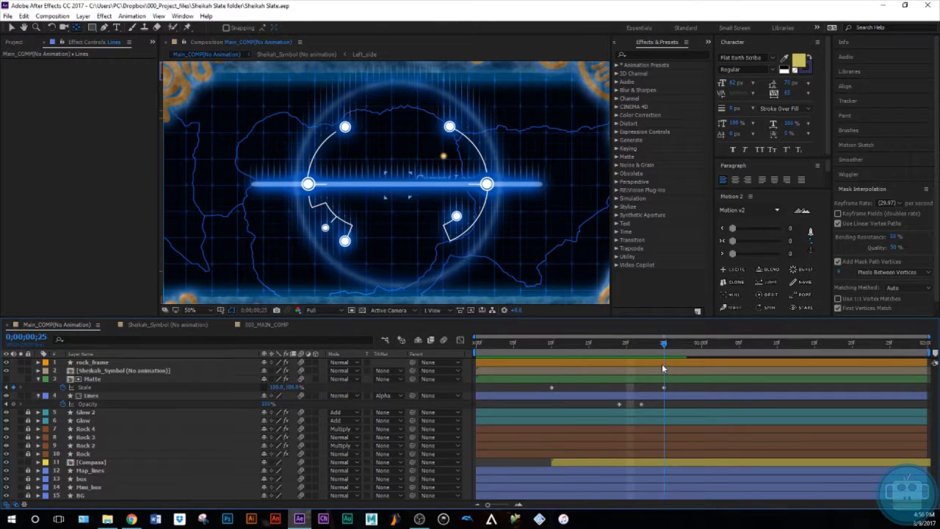
{"action": "key", "text": "Page_Down"}
{"action": "key", "text": "Page_Down"}
{"action": "key", "text": "Page_Down"}
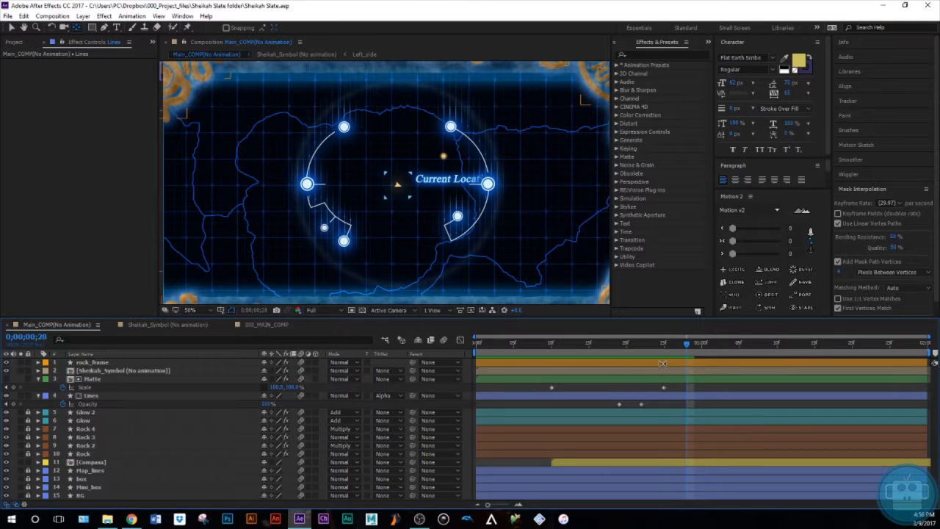
{"action": "key", "text": "Page_Down"}
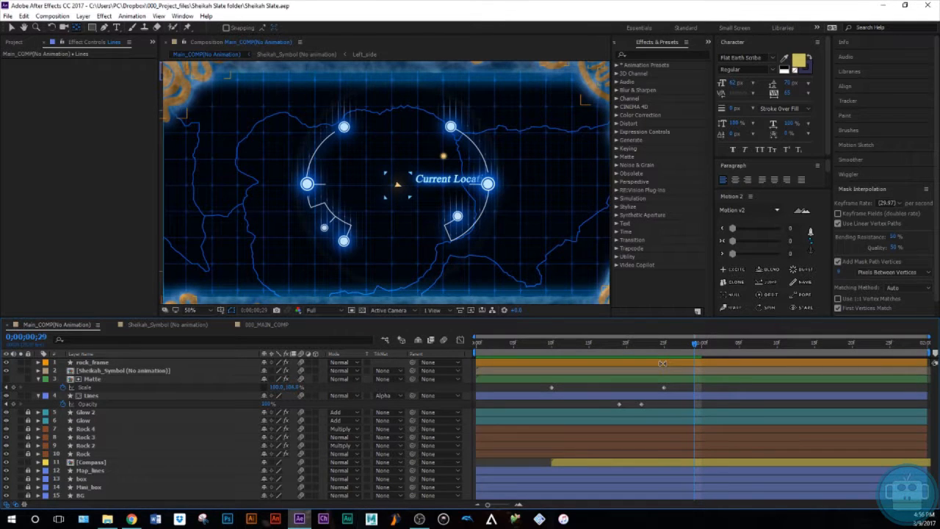
{"action": "left_click_drag", "start_coordinate": [263, 404], "coordinate": [241, 411]}
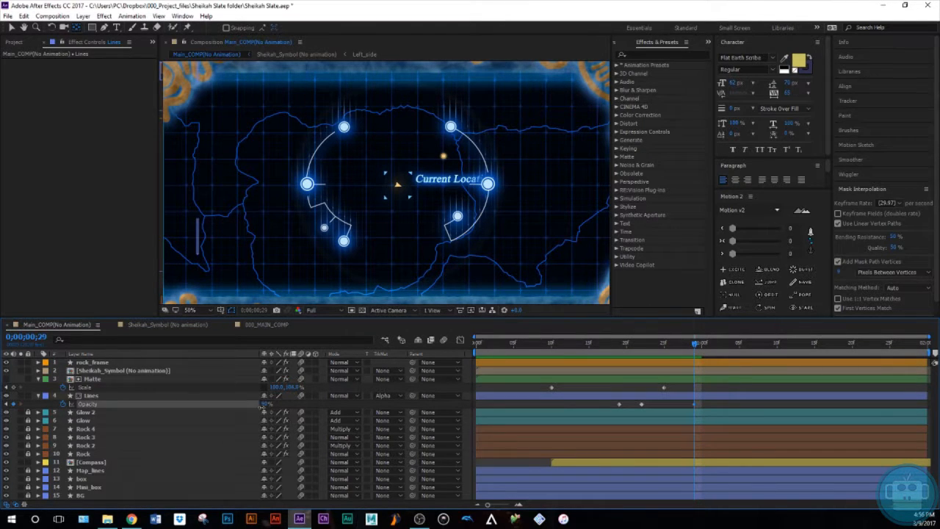
{"action": "left_click_drag", "start_coordinate": [178, 429], "coordinate": [177, 429]}
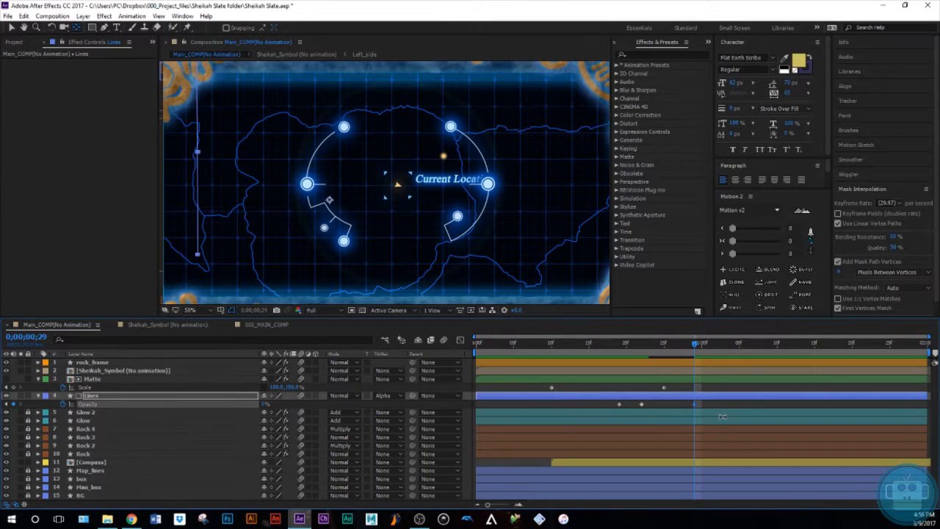
Step: Save the project and play back the symbol animation with the fading lines
{"action": "left_click_drag", "start_coordinate": [695, 345], "coordinate": [658, 378]}
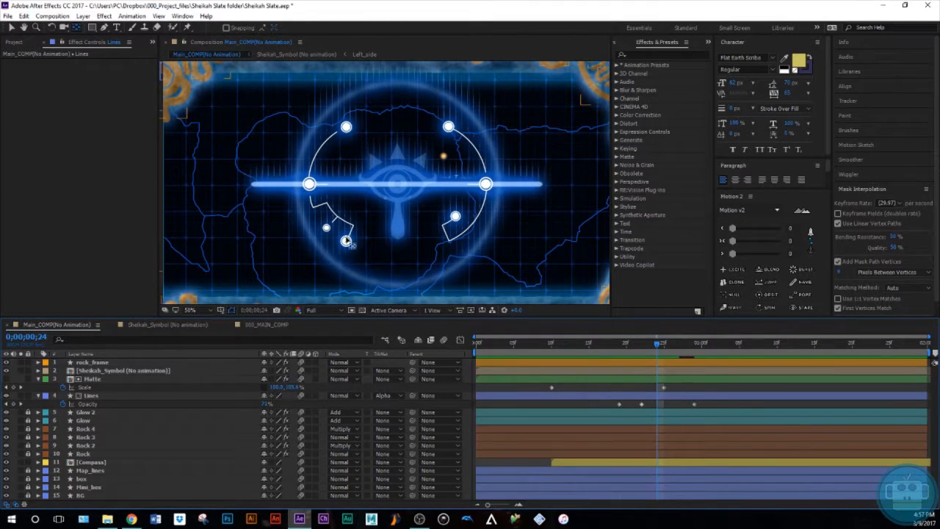
{"action": "key", "text": "ctrl+s"}
{"action": "key", "text": "space"}
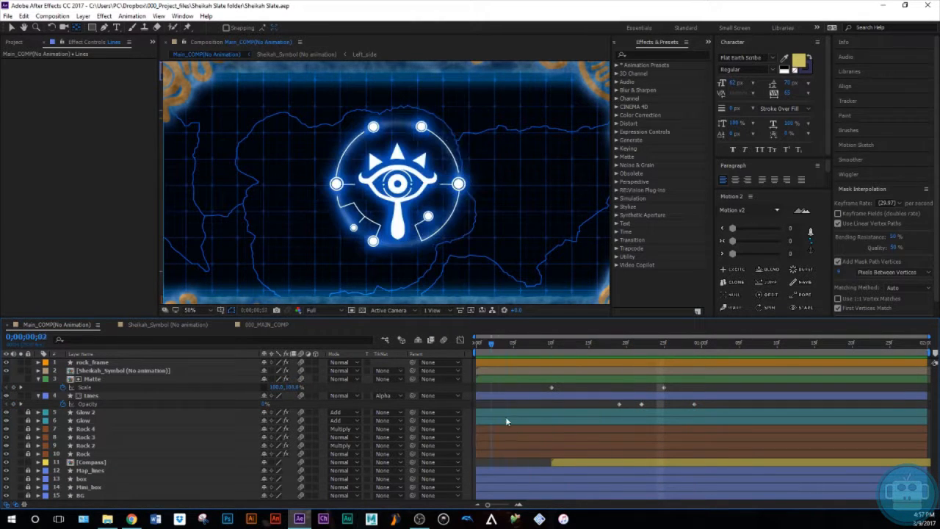
Step: Open the Sheikah_Symbol precomp and reveal the Opacity keyframes of the Right_Side and Left_side layers
{"action": "double_click", "coordinate": [129, 370]}
{"action": "key", "text": "u"}
{"action": "left_click", "coordinate": [83, 372]}
{"action": "left_click", "coordinate": [97, 387], "text": "shift"}
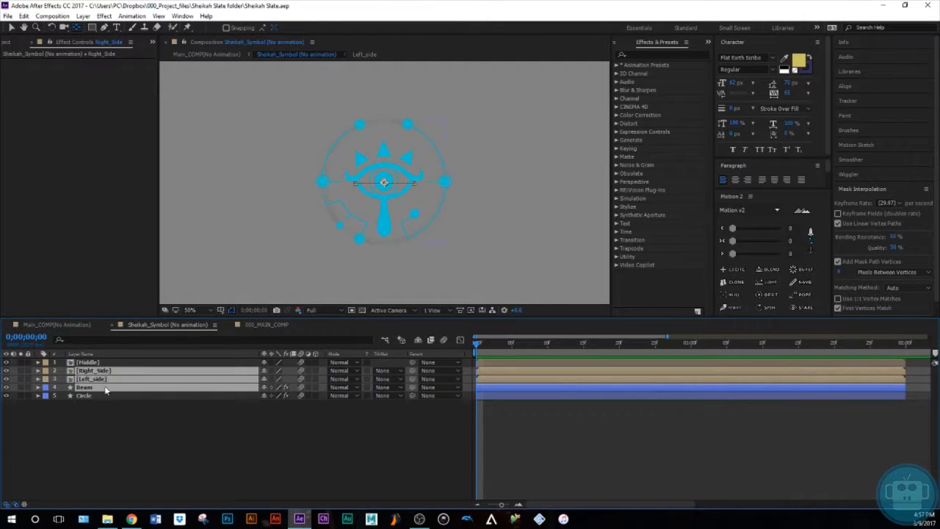
{"action": "left_click", "coordinate": [106, 387], "text": "ctrl"}
{"action": "key", "text": "u"}
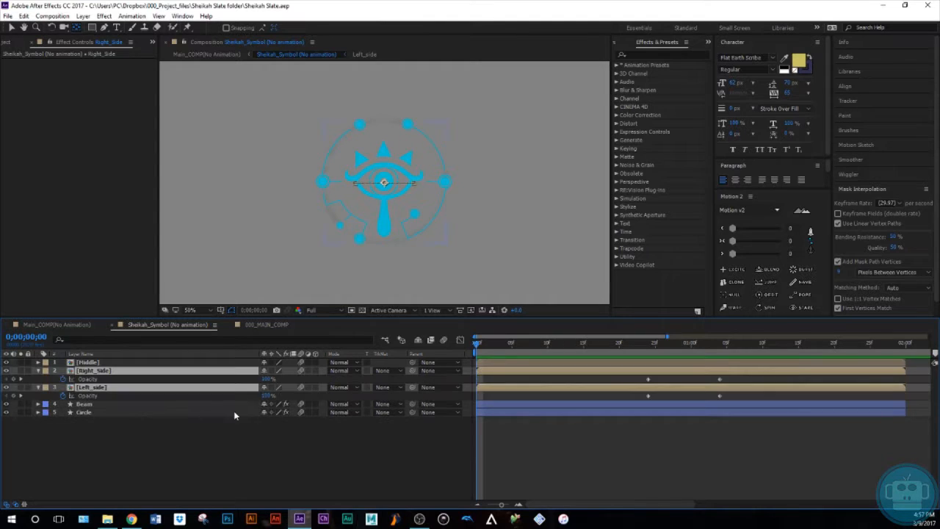
Step: Move the ending Opacity keyframes of Right_Side and Left_side back to 0;00;01;02 and return to Main_COMP
{"action": "left_click_drag", "start_coordinate": [553, 343], "coordinate": [639, 360]}
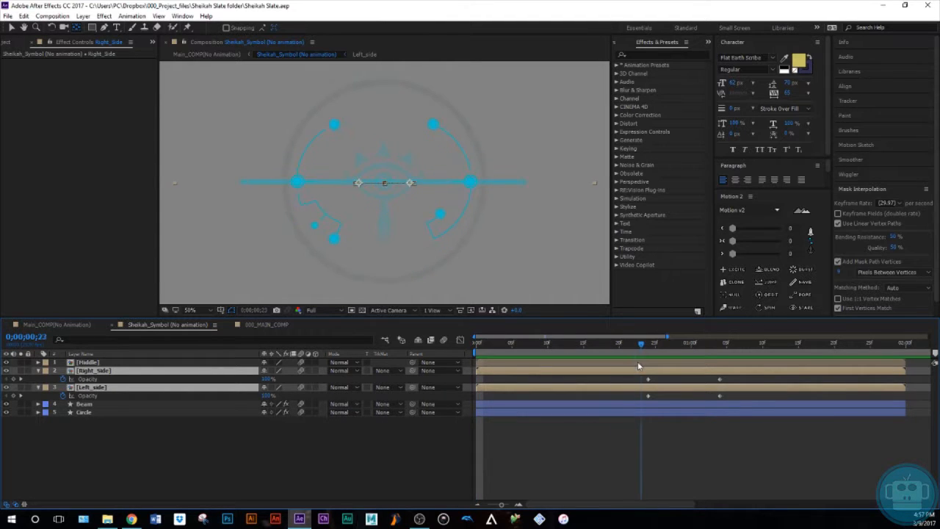
{"action": "left_click_drag", "start_coordinate": [735, 382], "coordinate": [709, 397]}
{"action": "left_click", "coordinate": [719, 380]}
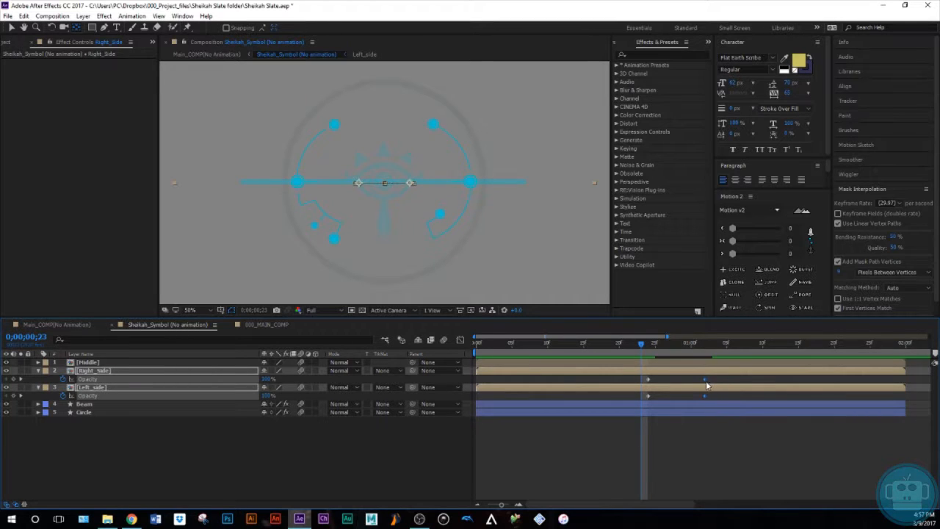
{"action": "key", "text": "space"}
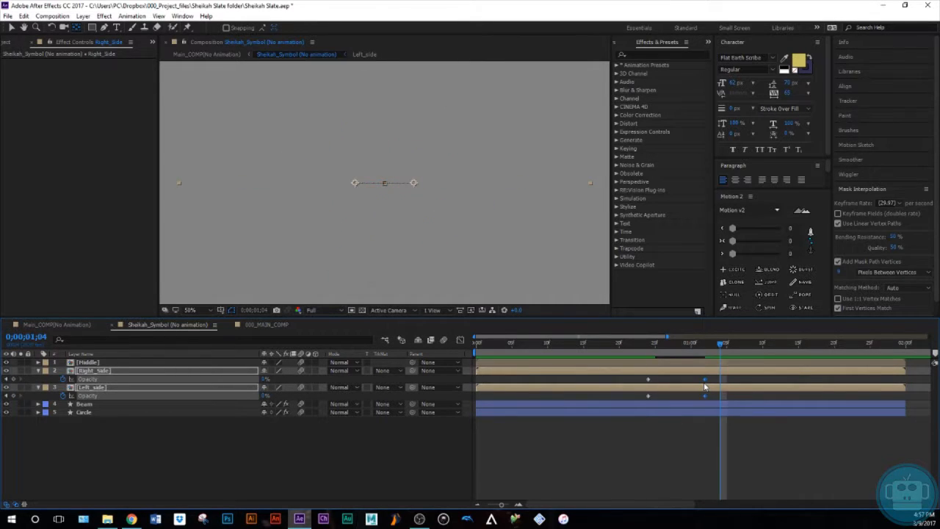
{"action": "key", "text": "Page_Up"}
{"action": "key", "text": "Page_Up"}
{"action": "left_click_drag", "start_coordinate": [703, 343], "coordinate": [668, 411]}
{"action": "left_click", "coordinate": [60, 325]}
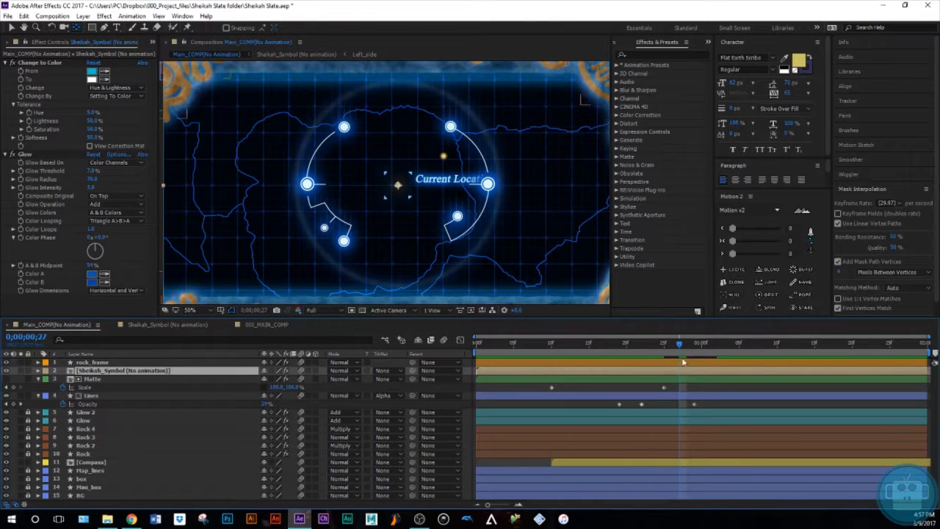
Step: Move the ending Opacity keyframes of Right_Side and Left_side in the Sheikah_Symbol precomp to 0;00;00;29 and return to Main_COMP
{"action": "left_click_drag", "start_coordinate": [676, 347], "coordinate": [674, 394]}
{"action": "left_click", "coordinate": [168, 324]}
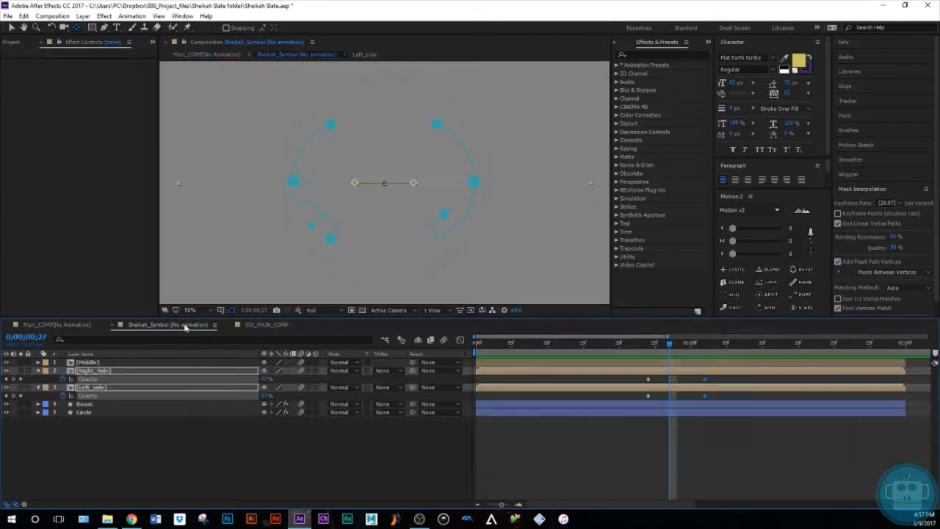
{"action": "left_click_drag", "start_coordinate": [702, 382], "coordinate": [686, 386]}
{"action": "key", "text": "j"}
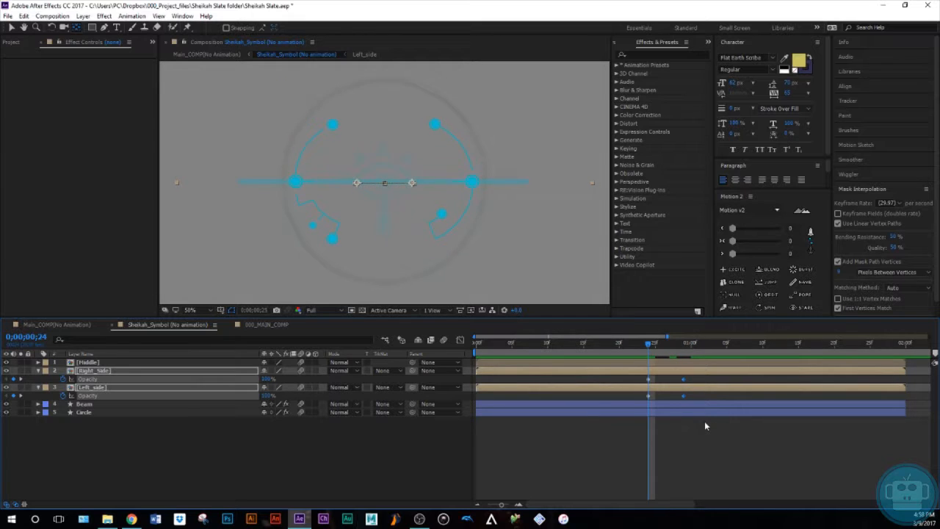
{"action": "key", "text": "Page_Down"}
{"action": "key", "text": "Page_Down"}
{"action": "key", "text": "Page_Down"}
{"action": "key", "text": "Page_Down"}
{"action": "key", "text": "Page_Down"}
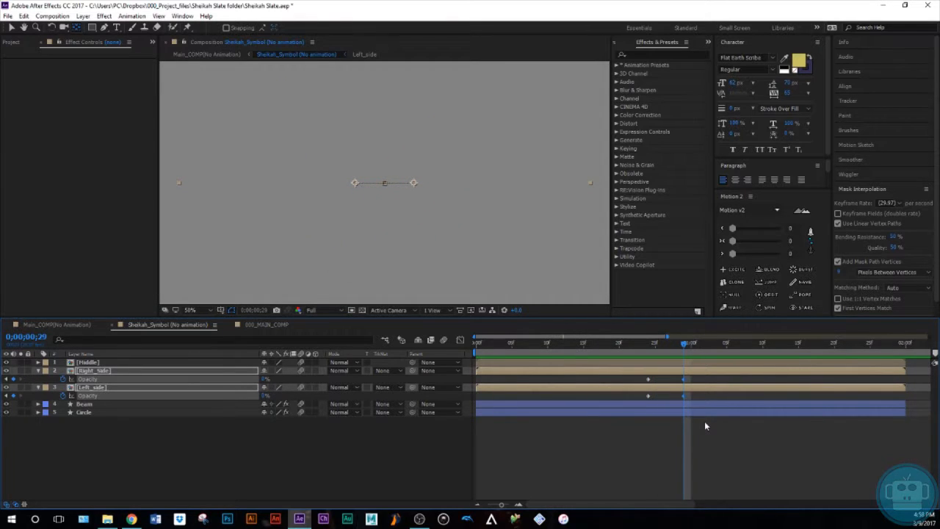
{"action": "left_click", "coordinate": [59, 324]}
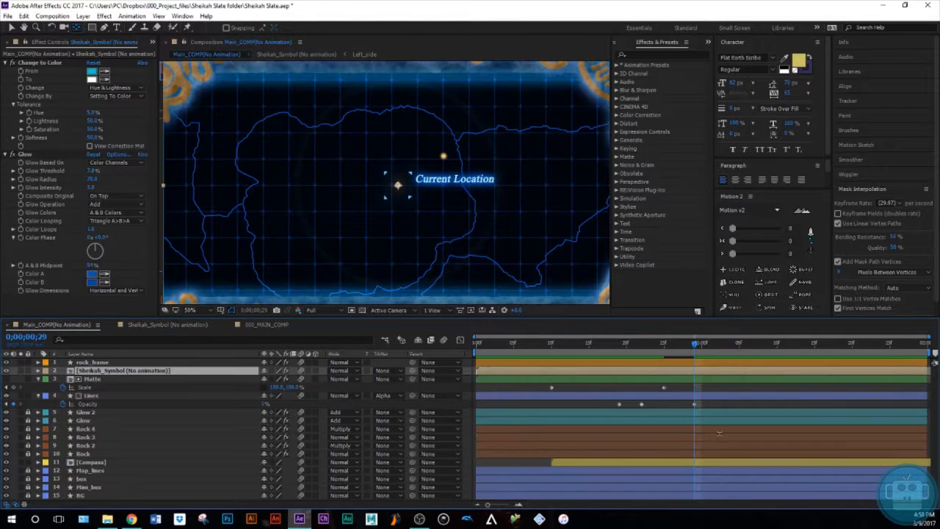
Step: Save the project and collapse the properties of the Lines and Matte layers
{"action": "key", "text": "Home"}
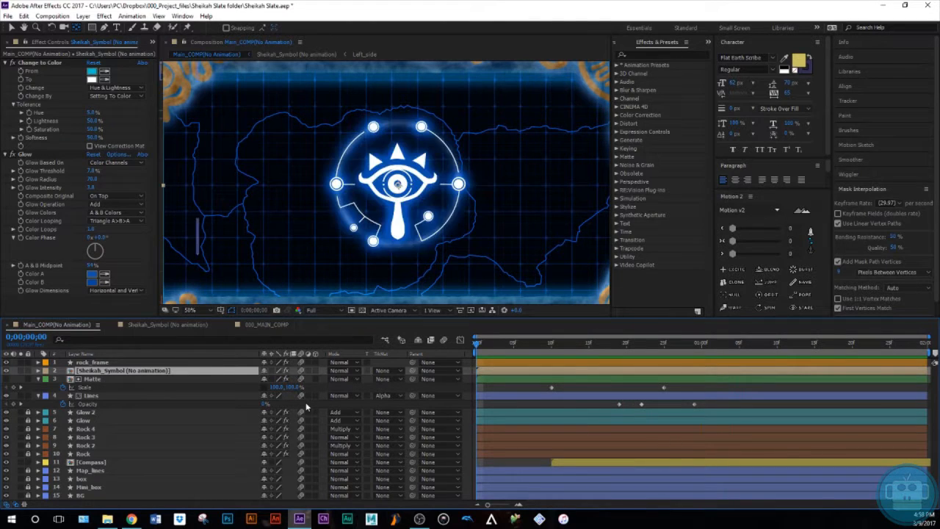
{"action": "key", "text": "ctrl+s"}
{"action": "left_click", "coordinate": [520, 389]}
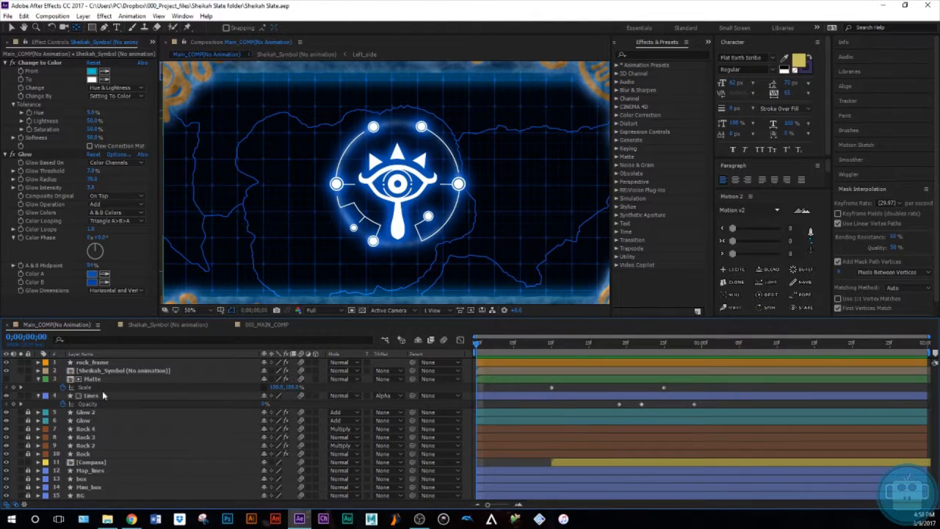
{"action": "left_click", "coordinate": [38, 398]}
{"action": "left_click", "coordinate": [38, 379]}
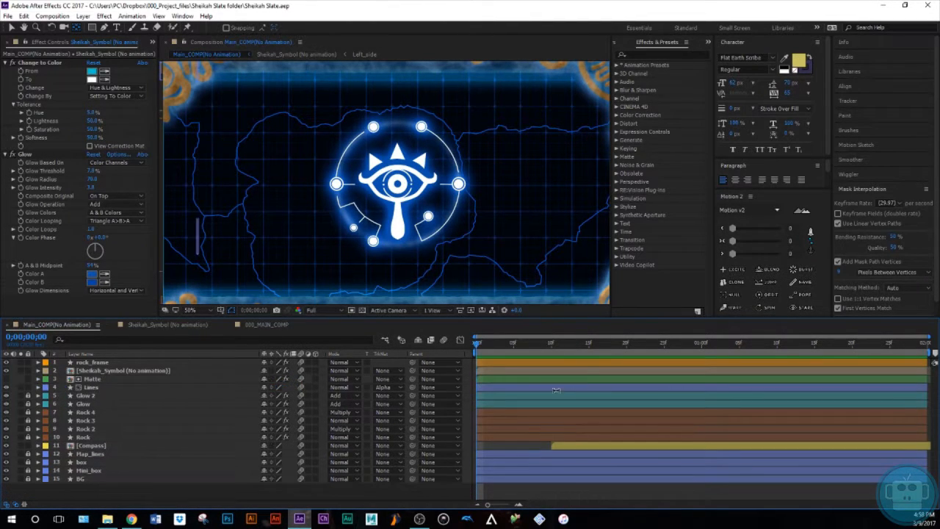
Step: Add a Gaussian Blur effect to the Sheikah_Symbol layer and set its Blur Dimensions to Vertical
{"action": "left_click_drag", "start_coordinate": [540, 343], "coordinate": [598, 375]}
{"action": "left_click", "coordinate": [596, 371]}
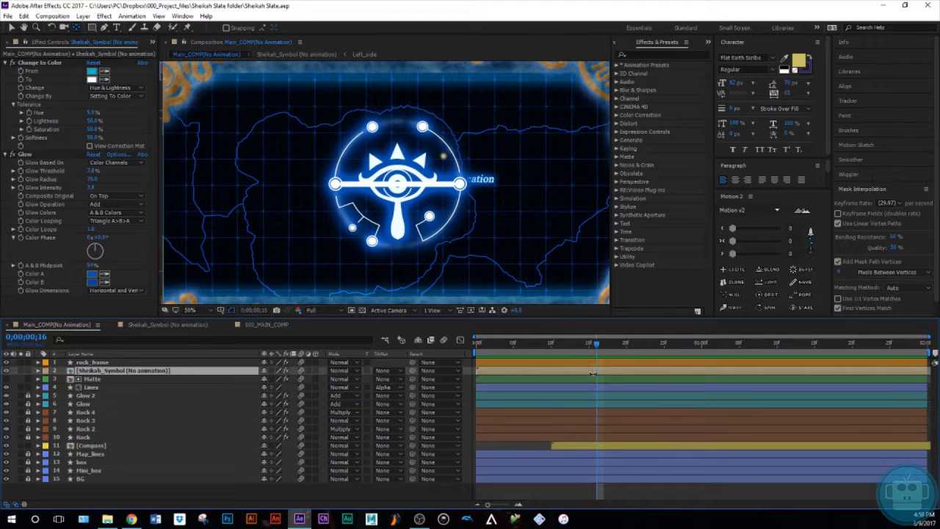
{"action": "left_click", "coordinate": [6, 63]}
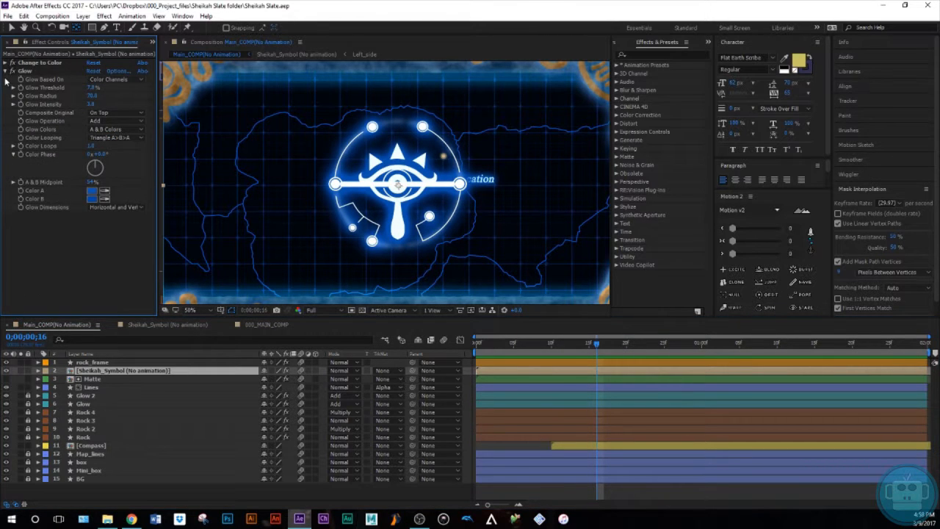
{"action": "left_click", "coordinate": [6, 71]}
{"action": "right_click", "coordinate": [64, 116]}
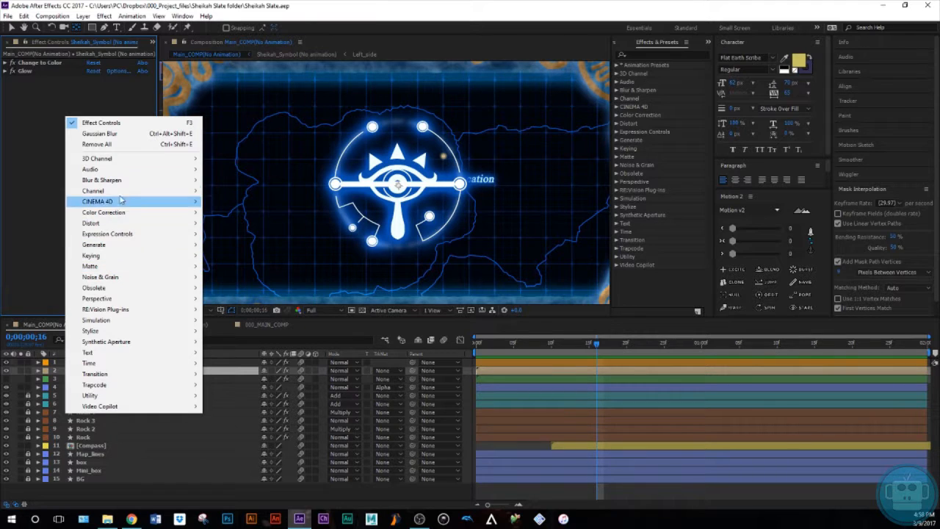
{"action": "mouse_move", "coordinate": [124, 181]}
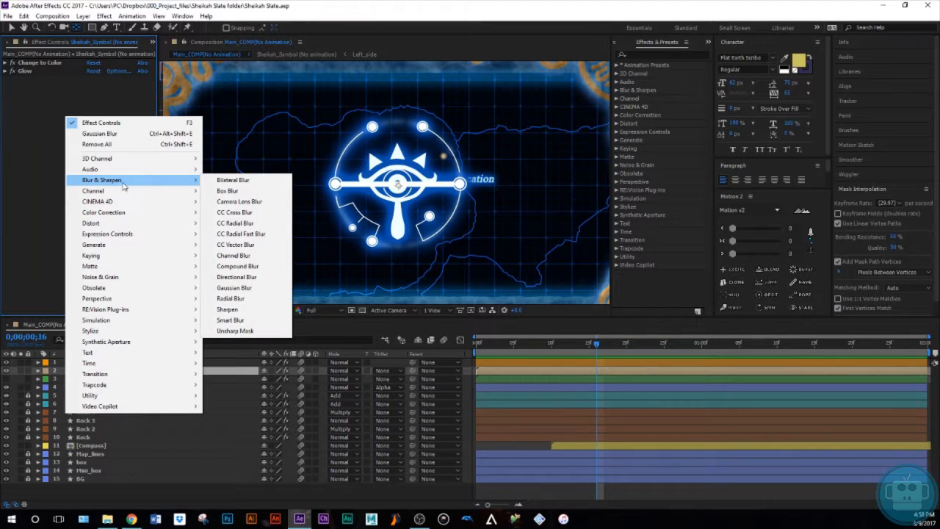
{"action": "left_click", "coordinate": [235, 288]}
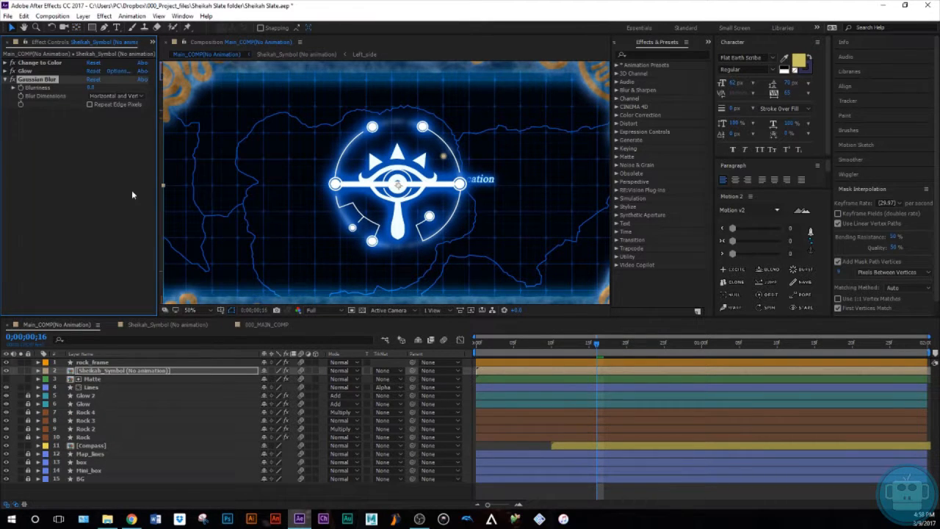
{"action": "left_click", "coordinate": [114, 96]}
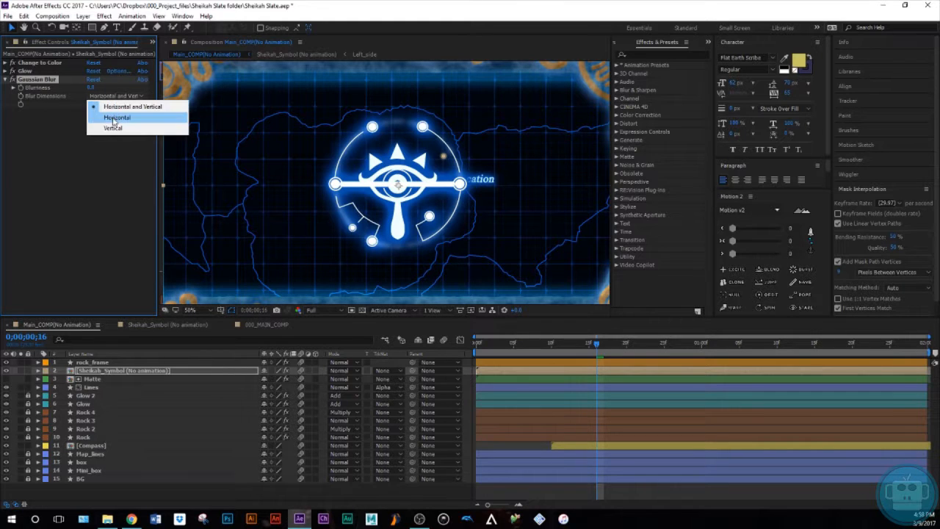
{"action": "left_click", "coordinate": [113, 128]}
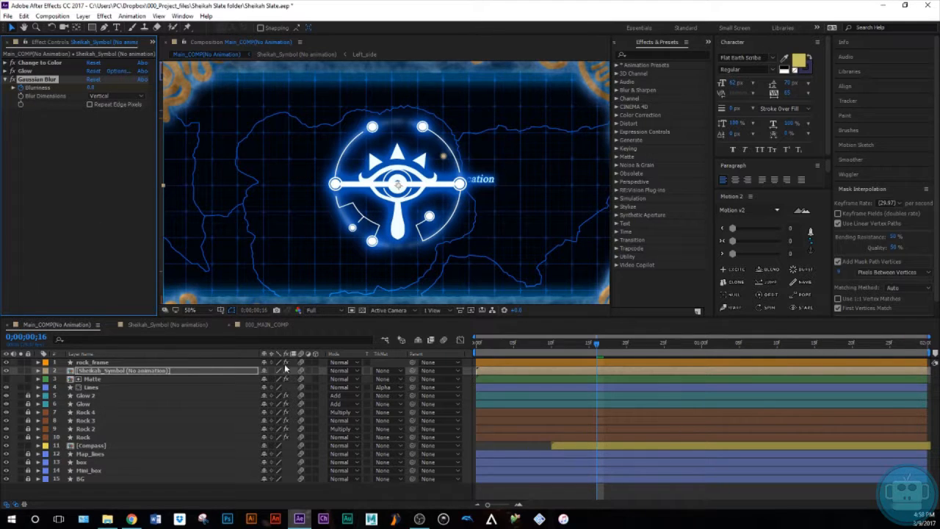
Step: Animate the Gaussian Blur's Blurriness from a keyframe at 0;00;00;16 to 8 at 0;00;00;24
{"action": "key", "text": "u"}
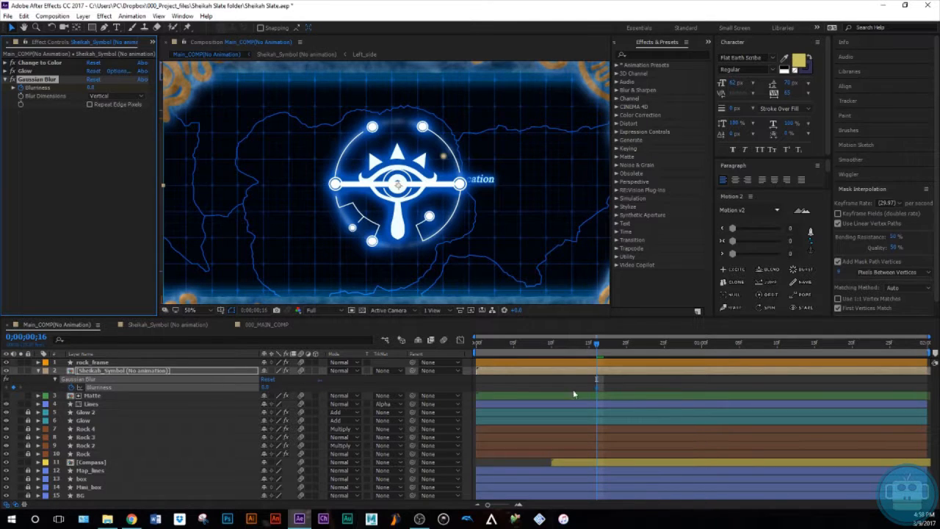
{"action": "left_click_drag", "start_coordinate": [603, 351], "coordinate": [656, 340]}
{"action": "left_click_drag", "start_coordinate": [94, 86], "coordinate": [135, 79]}
{"action": "left_click", "coordinate": [93, 87]}
{"action": "type", "text": "8"}
{"action": "key", "text": "Return"}
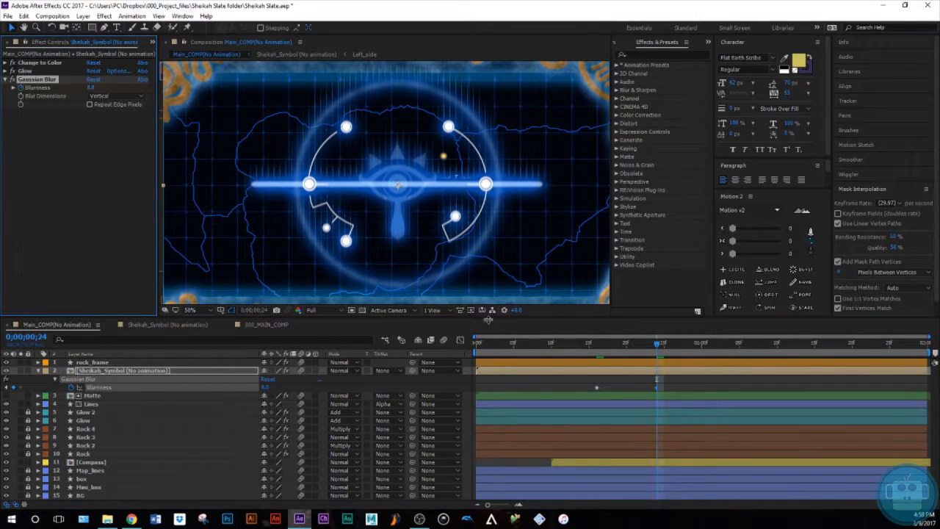
Step: Move the ending Blurriness keyframe of the Sheikah_Symbol layer to 0;00;00;27
{"action": "left_click", "coordinate": [679, 385]}
{"action": "left_click_drag", "start_coordinate": [658, 388], "coordinate": [680, 389]}
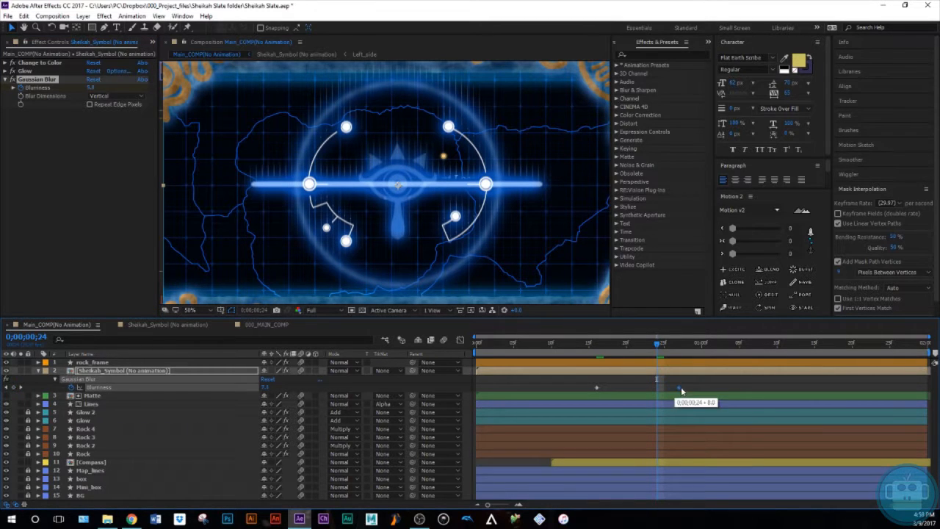
{"action": "left_click", "coordinate": [680, 385]}
Step: Play back the blurred symbol animation from the start, save the project and collapse the Sheikah_Symbol layer
{"action": "left_click_drag", "start_coordinate": [657, 349], "coordinate": [440, 414]}
{"action": "key", "text": "space"}
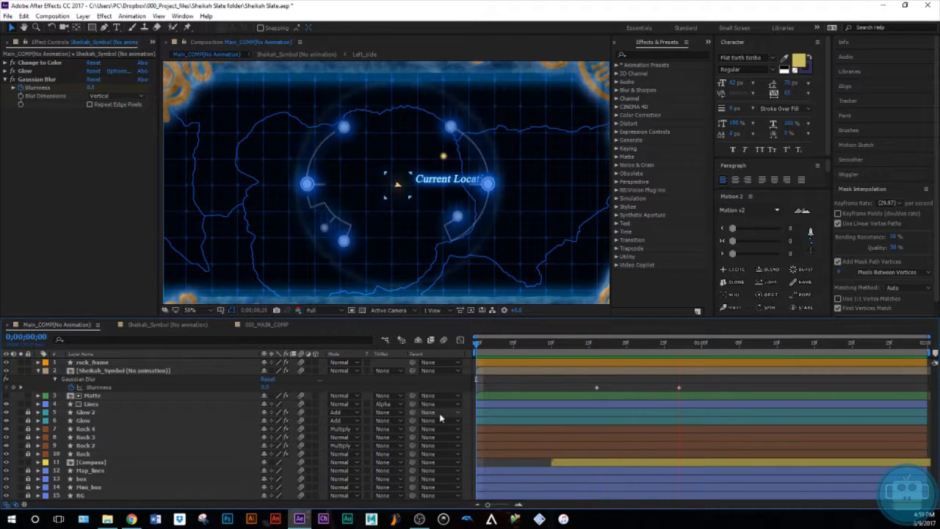
{"action": "key", "text": "ctrl+s"}
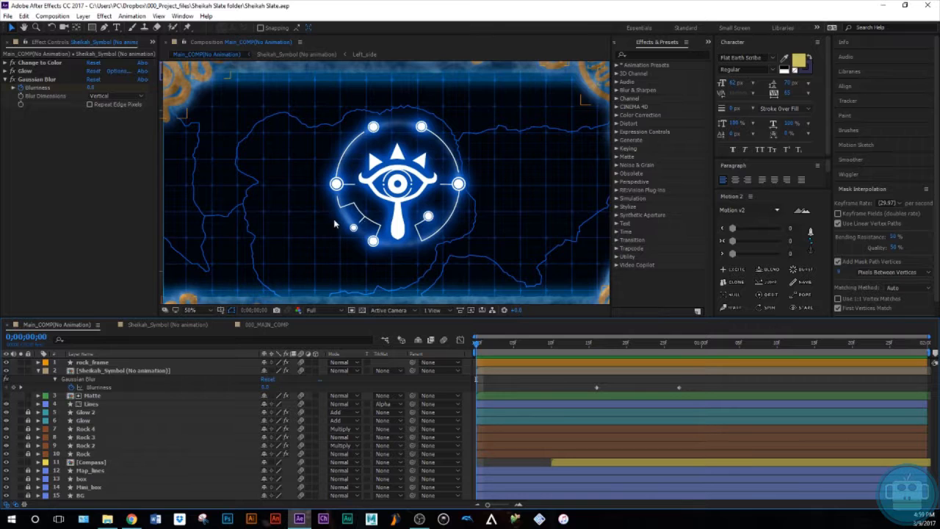
{"action": "left_click", "coordinate": [39, 371]}
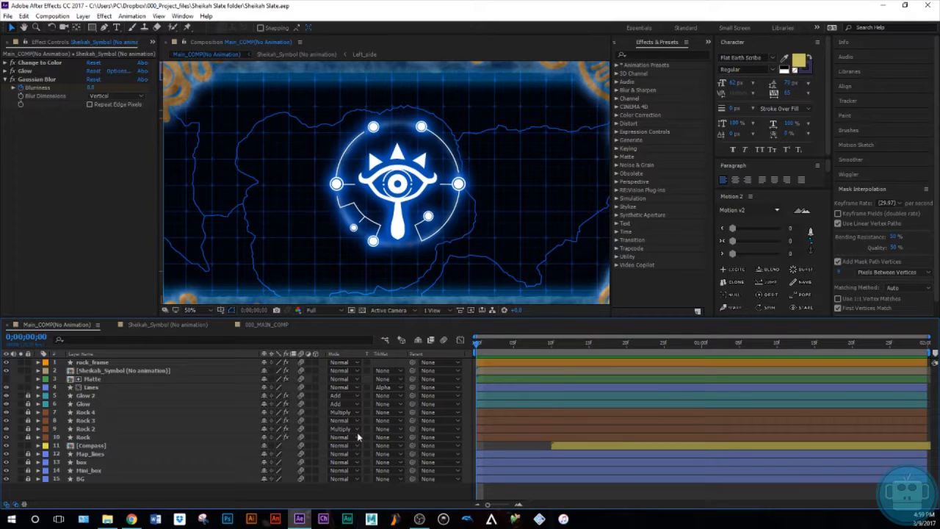
Step: Review the symbol animation in Main_COMP up to 0;00;01;02 and look over the Sheikah_Symbol precomp
{"action": "left_click_drag", "start_coordinate": [476, 344], "coordinate": [705, 440]}
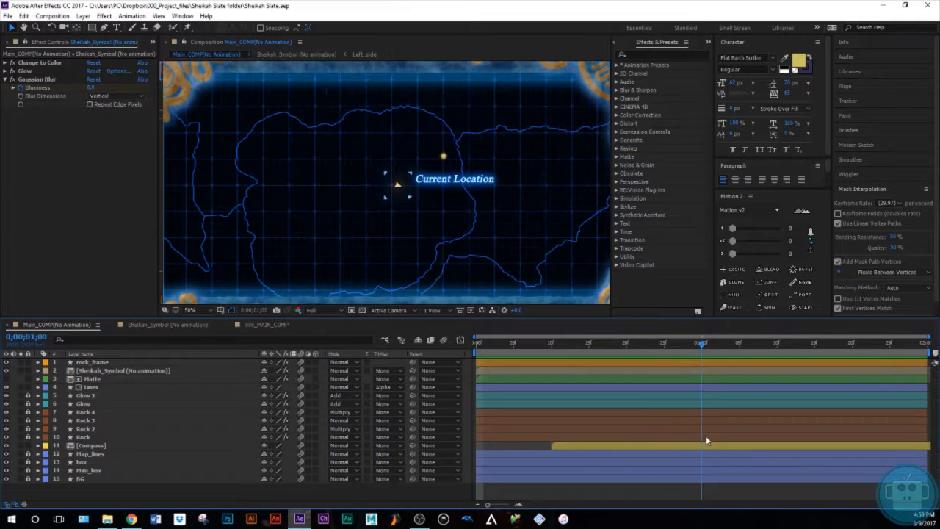
{"action": "key", "text": "Home"}
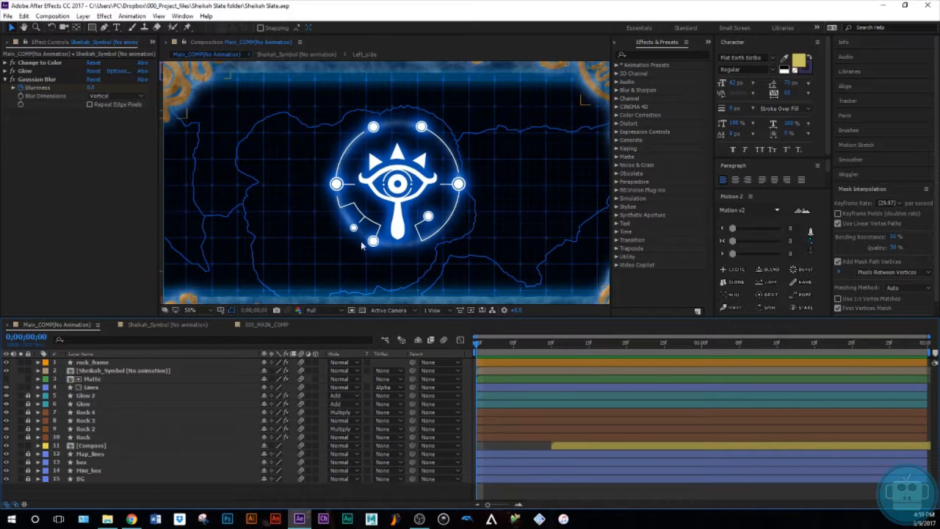
{"action": "left_click", "coordinate": [157, 328]}
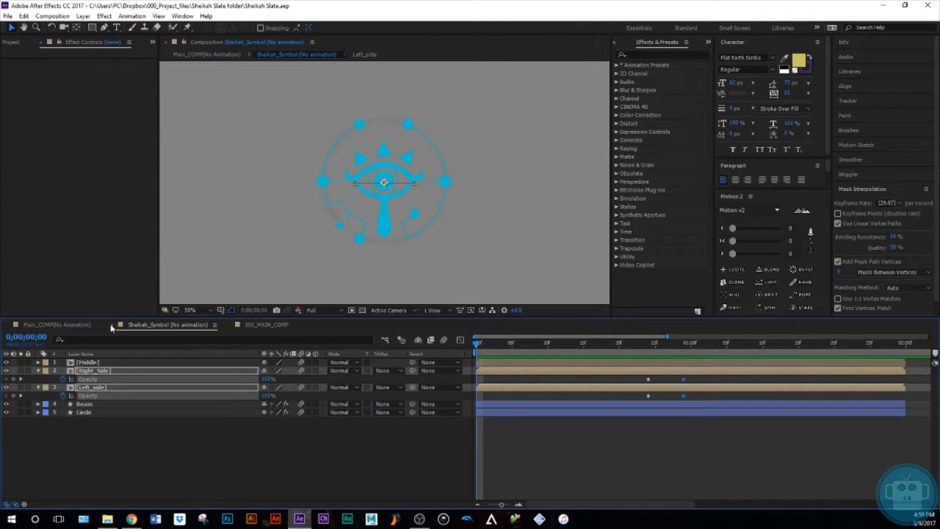
{"action": "left_click", "coordinate": [83, 329]}
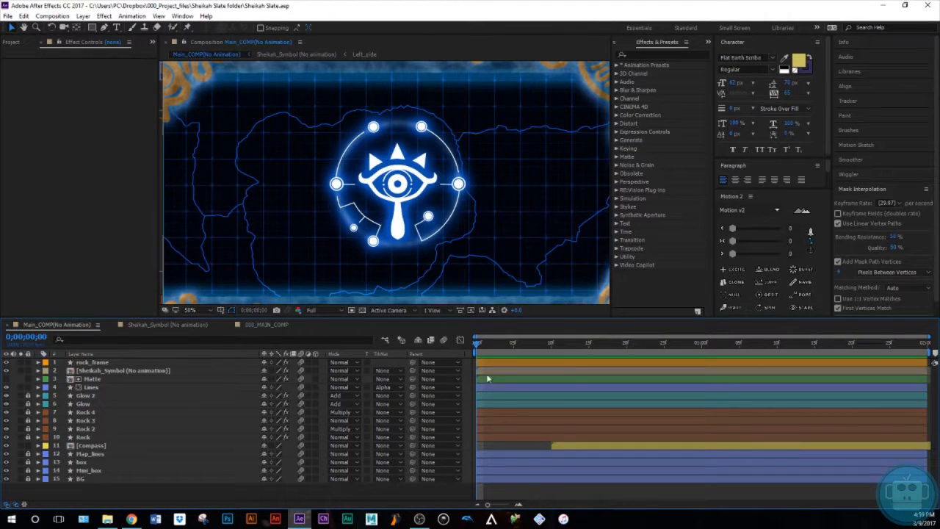
{"action": "left_click_drag", "start_coordinate": [488, 344], "coordinate": [716, 395]}
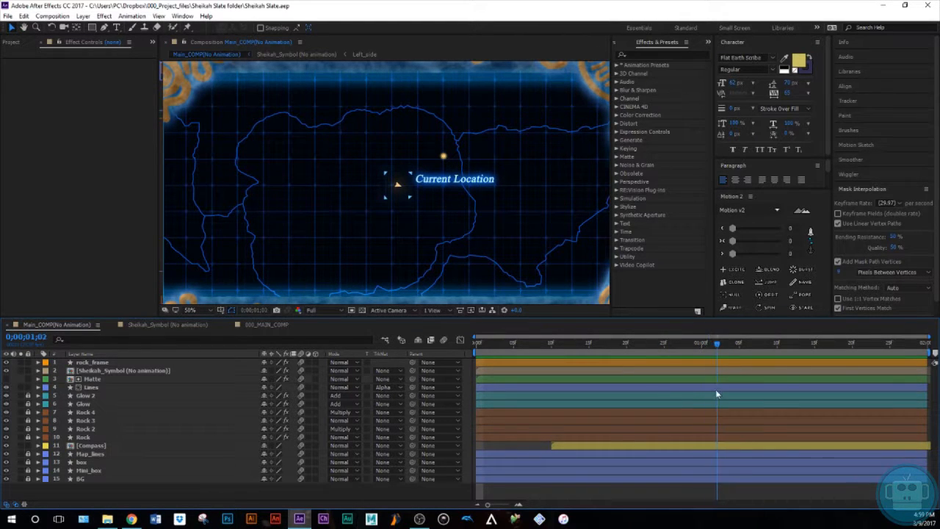
Step: Go to the Compass layer's start at 0;00;00;10 and open the Compass precomp
{"action": "left_click", "coordinate": [99, 446]}
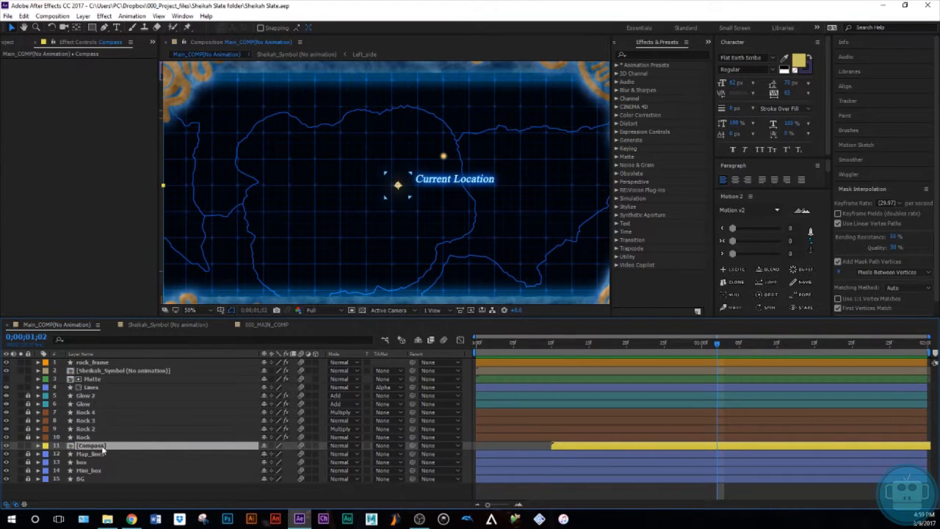
{"action": "left_click_drag", "start_coordinate": [512, 344], "coordinate": [552, 372]}
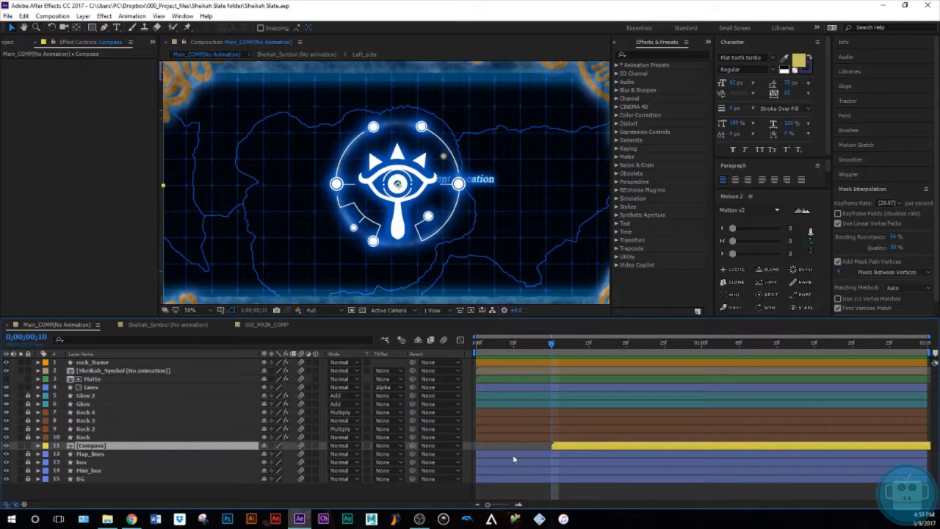
{"action": "double_click", "coordinate": [563, 447]}
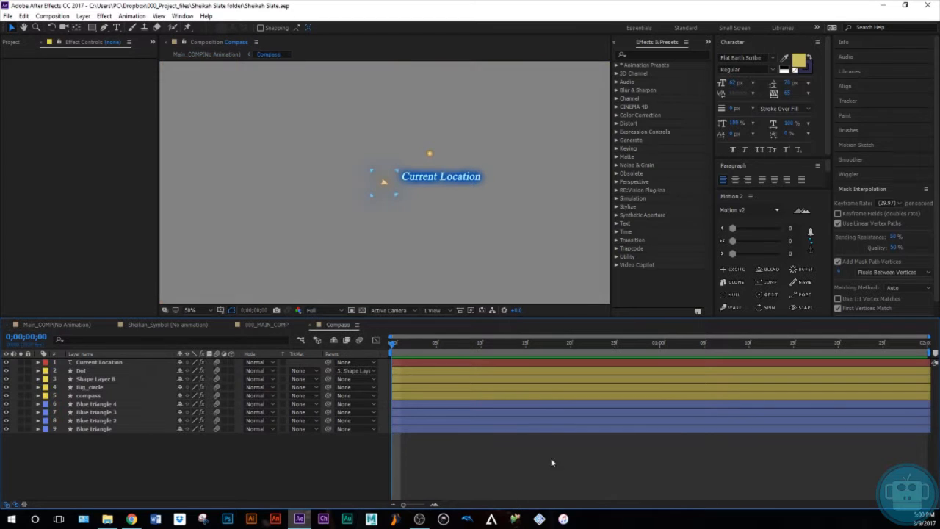
Step: Set Position keyframes at 0;00;00;00 on all four Blue triangle layers around the compass arrow
{"action": "scroll", "coordinate": [382, 193], "scroll_direction": "up", "scroll_amount": 3}
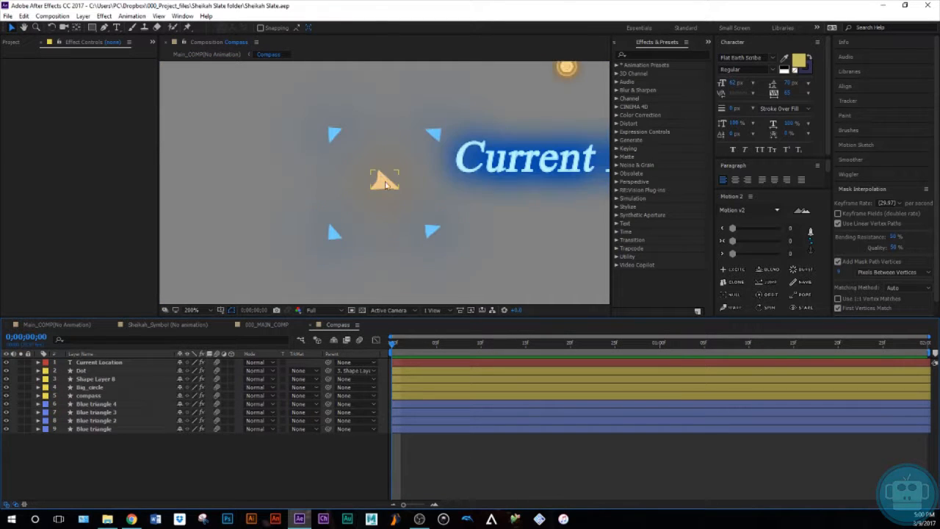
{"action": "left_click", "coordinate": [111, 429]}
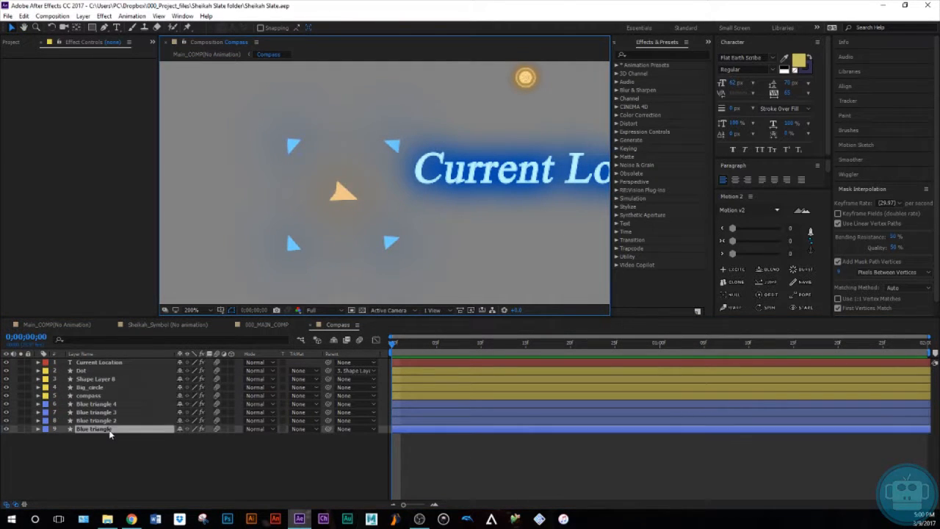
{"action": "left_click", "coordinate": [114, 413], "text": "shift"}
{"action": "left_click", "coordinate": [114, 406], "text": "shift"}
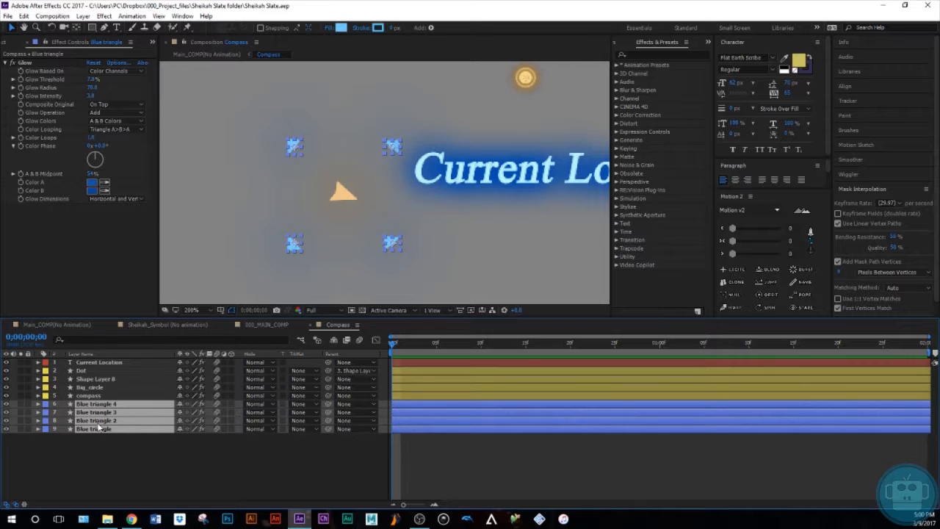
{"action": "key", "text": "p"}
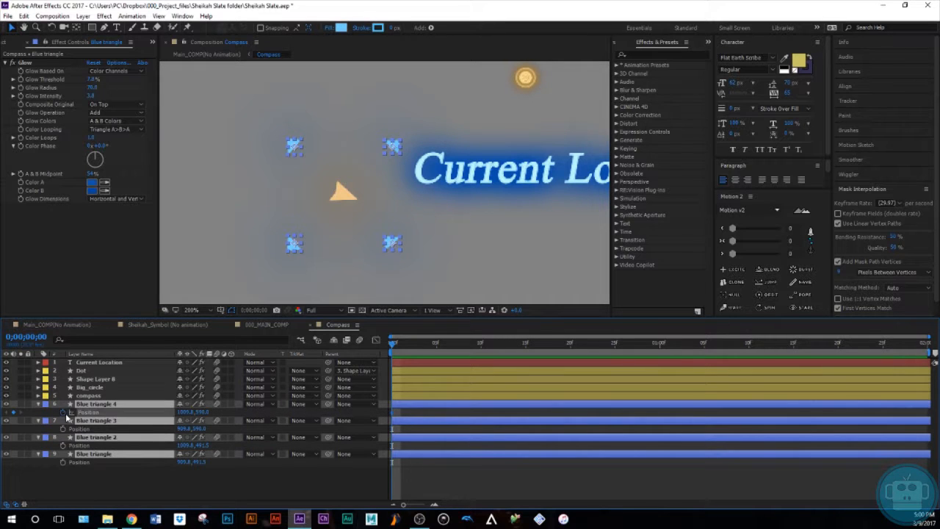
Step: Go to 0;00;00;16 and rotate Blue triangle 4 to about 274° so its orientation matches the other corner triangles
{"action": "key", "text": "shift+Page_Down"}
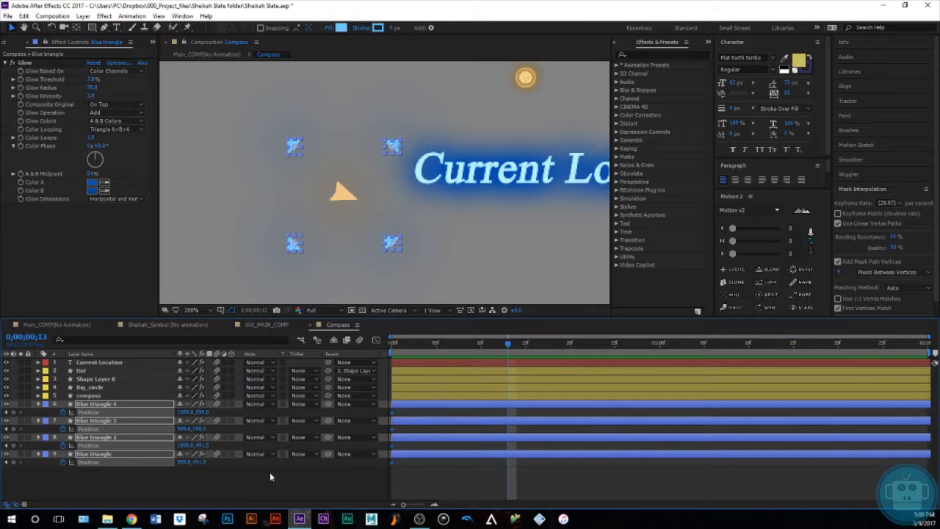
{"action": "left_click", "coordinate": [160, 473]}
{"action": "left_click", "coordinate": [108, 406]}
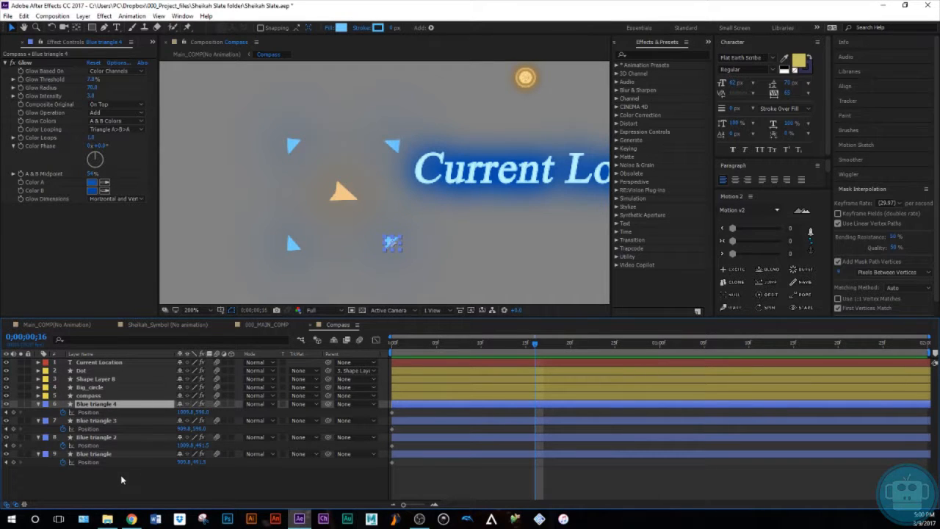
{"action": "key", "text": "r"}
{"action": "left_click", "coordinate": [195, 492]}
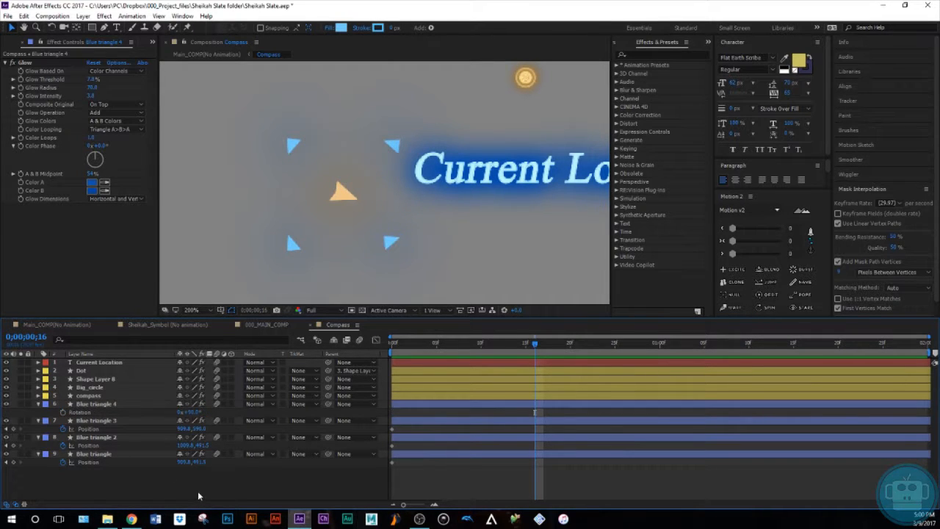
{"action": "left_click", "coordinate": [100, 406]}
{"action": "left_click_drag", "start_coordinate": [192, 412], "coordinate": [276, 409]}
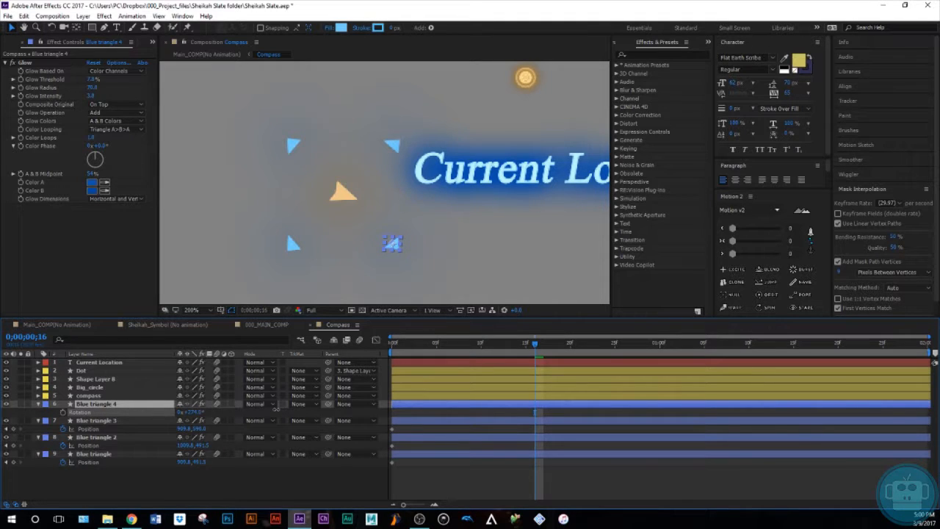
{"action": "left_click", "coordinate": [446, 496]}
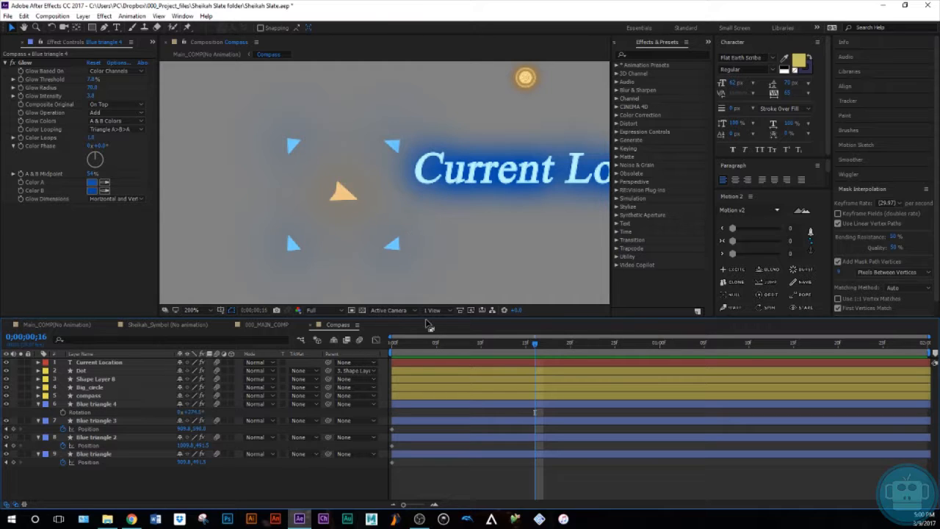
Step: Nudge Blue triangle 4 diagonally inward toward the arrow at 0;00;00;16, to a Position of about 994, 574
{"action": "left_click", "coordinate": [474, 406]}
{"action": "key", "text": "p"}
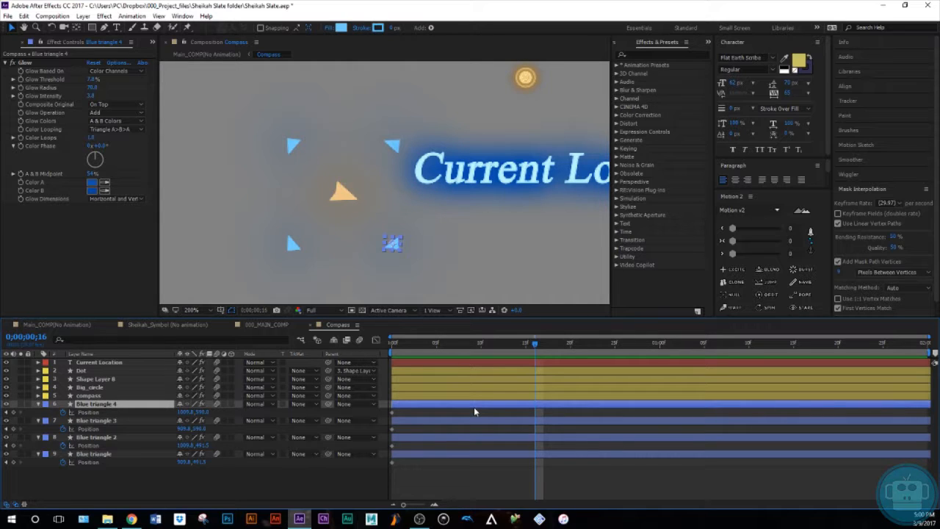
{"action": "key", "text": "shift+Up"}
{"action": "key", "text": "shift+Up"}
{"action": "key", "text": "shift+Up"}
{"action": "key", "text": "shift+Left"}
{"action": "key", "text": "shift+Left"}
{"action": "key", "text": "shift+Left"}
{"action": "key", "text": "shift+Up"}
{"action": "key", "text": "shift+Left"}
{"action": "key", "text": "shift+Up"}
{"action": "key", "text": "shift+Left"}
{"action": "key", "text": "shift+Right"}
{"action": "key", "text": "shift+Right"}
{"action": "key", "text": "shift+Down"}
{"action": "key", "text": "shift+Down"}
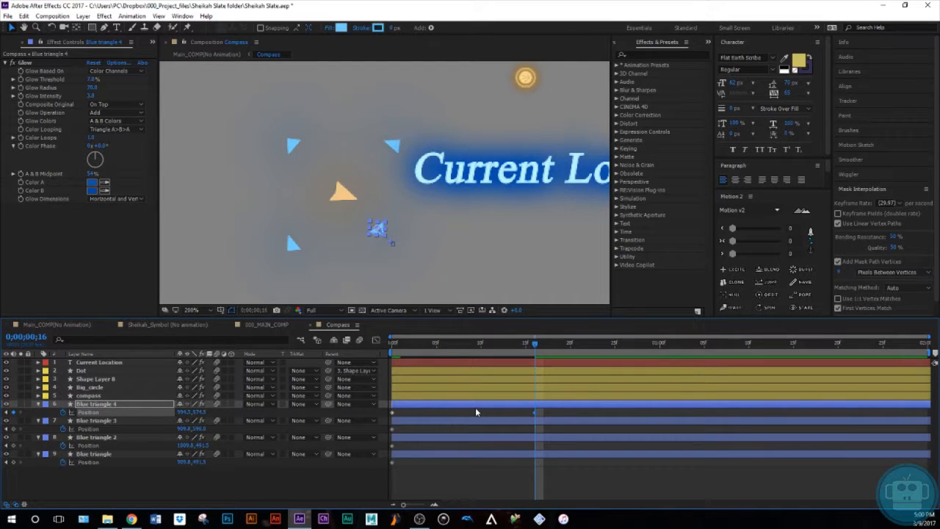
Step: Nudge Blue triangle 3 diagonally inward toward the arrow at 0;00;00;16, to a Position of about 925, 574
{"action": "left_click", "coordinate": [519, 420]}
{"action": "key", "text": "shift+Up"}
{"action": "key", "text": "shift+Up"}
{"action": "key", "text": "shift+Right"}
{"action": "key", "text": "shift+Right"}
{"action": "key", "text": "shift+Up"}
{"action": "key", "text": "shift+Right"}
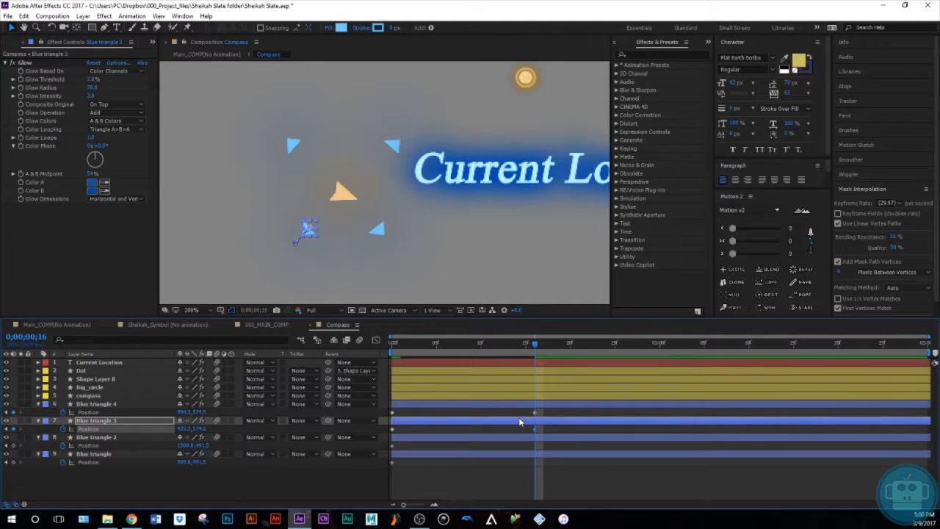
Step: Nudge Blue triangle 2 diagonally inward toward the arrow at 0;00;00;16, to a Position of about 994, 506
{"action": "left_click", "coordinate": [537, 437]}
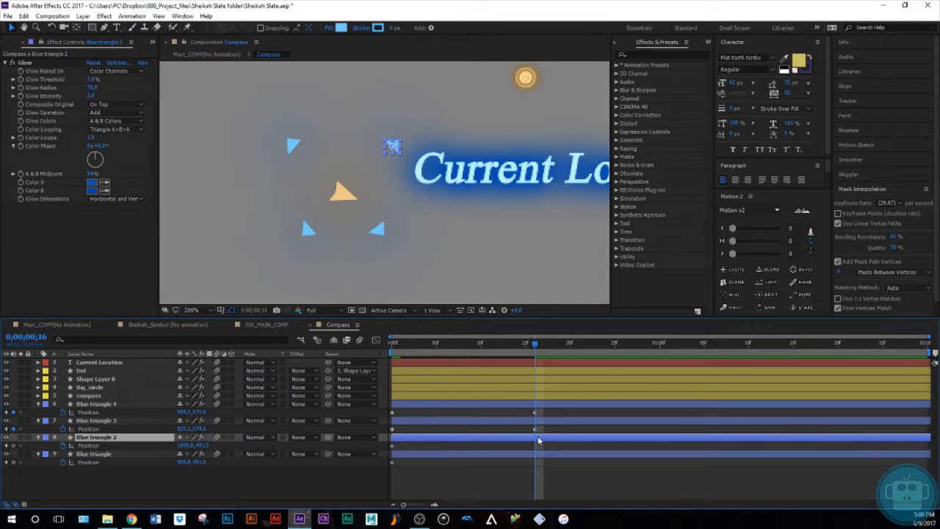
{"action": "key", "text": "shift+Left"}
{"action": "key", "text": "shift+Down"}
{"action": "key", "text": "shift+Left"}
{"action": "key", "text": "shift+Down"}
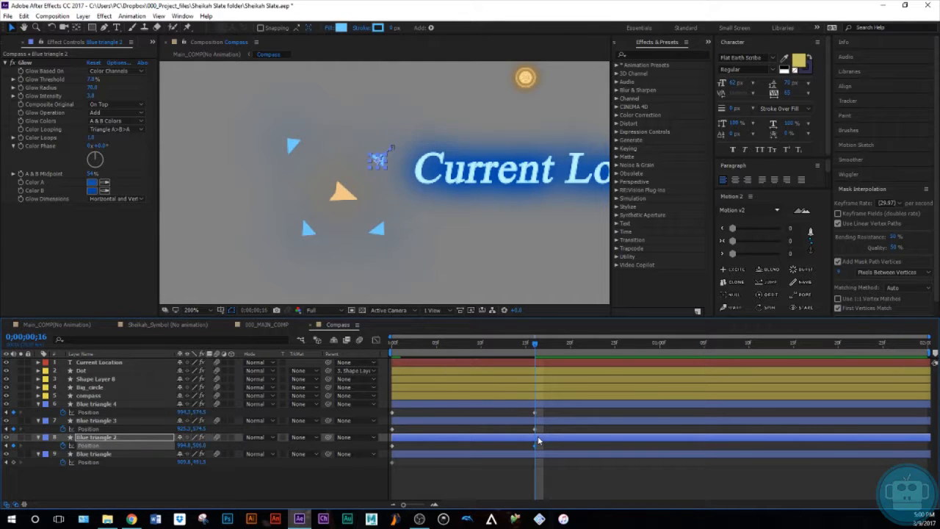
Step: Nudge the Blue triangle layer diagonally inward toward the arrow at 0;00;00;16, level with Blue triangle 2
{"action": "left_click", "coordinate": [557, 454]}
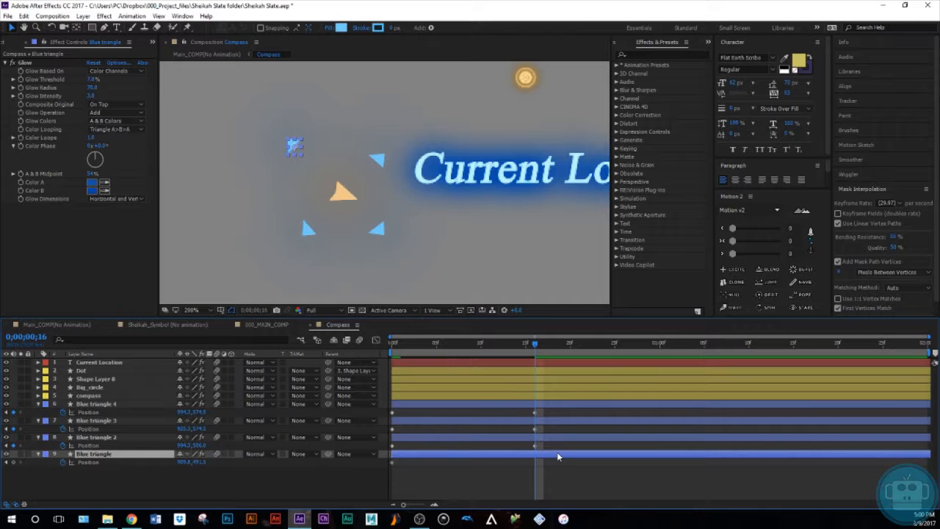
{"action": "key", "text": "shift+Right"}
{"action": "key", "text": "shift+Down"}
{"action": "key", "text": "shift+Right"}
{"action": "key", "text": "shift+Right"}
{"action": "key", "text": "shift+Down"}
{"action": "key", "text": "shift+Right"}
{"action": "key", "text": "shift+Down"}
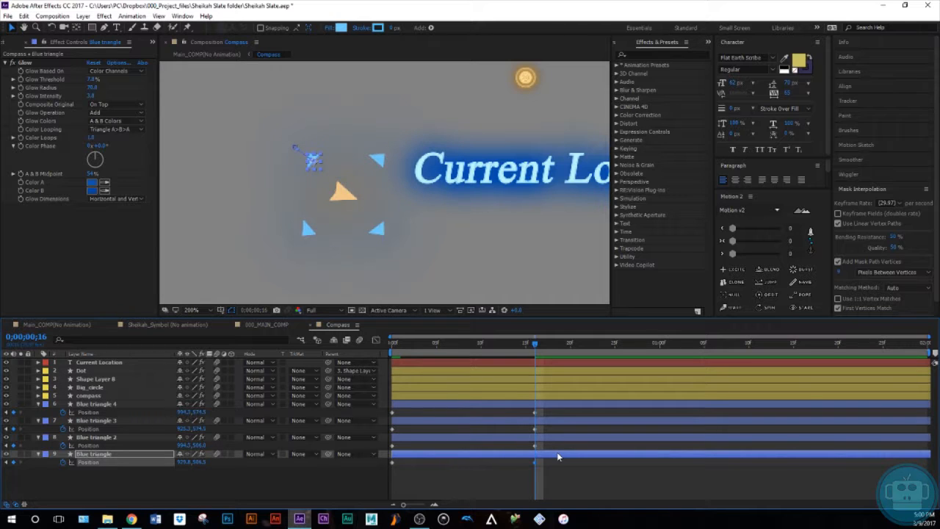
{"action": "left_click", "coordinate": [560, 468]}
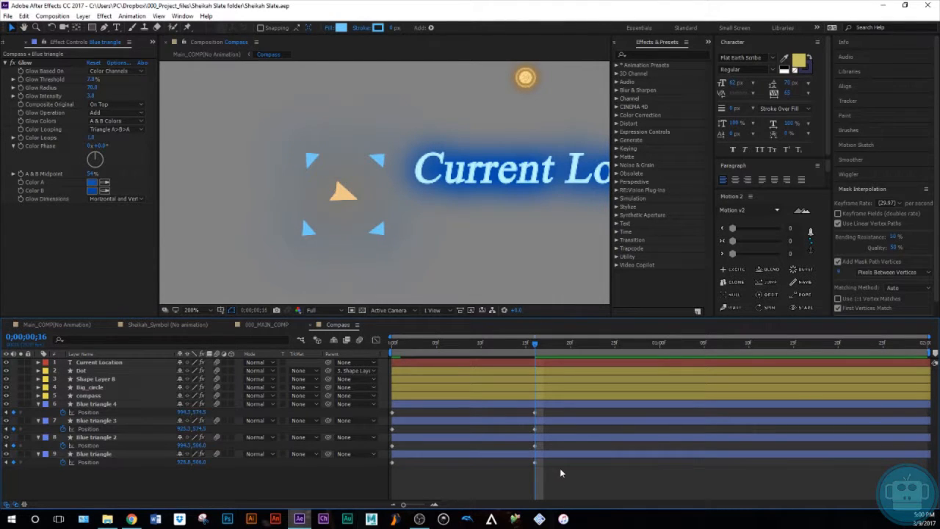
Step: Preview the triangles' inward movement and apply Easy Ease to all Position keyframes of the four Blue triangle layers
{"action": "key", "text": "space"}
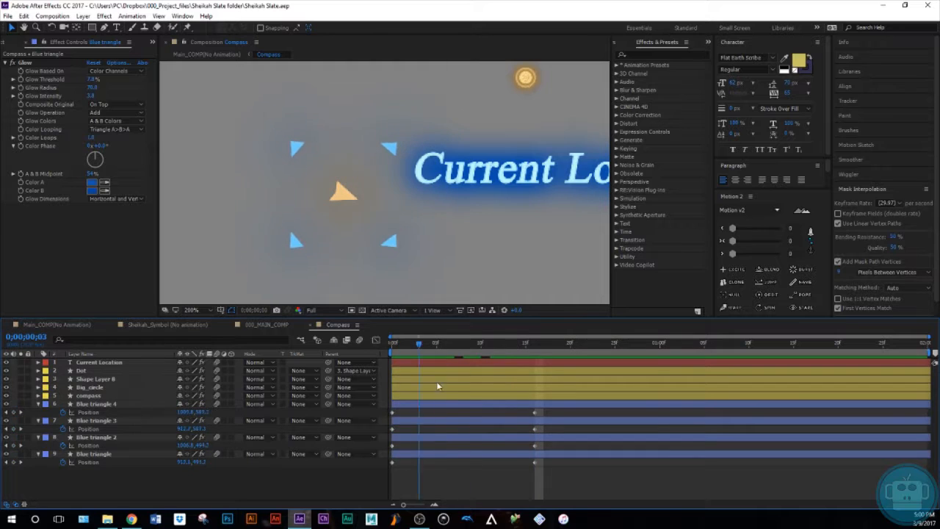
{"action": "key", "text": "space"}
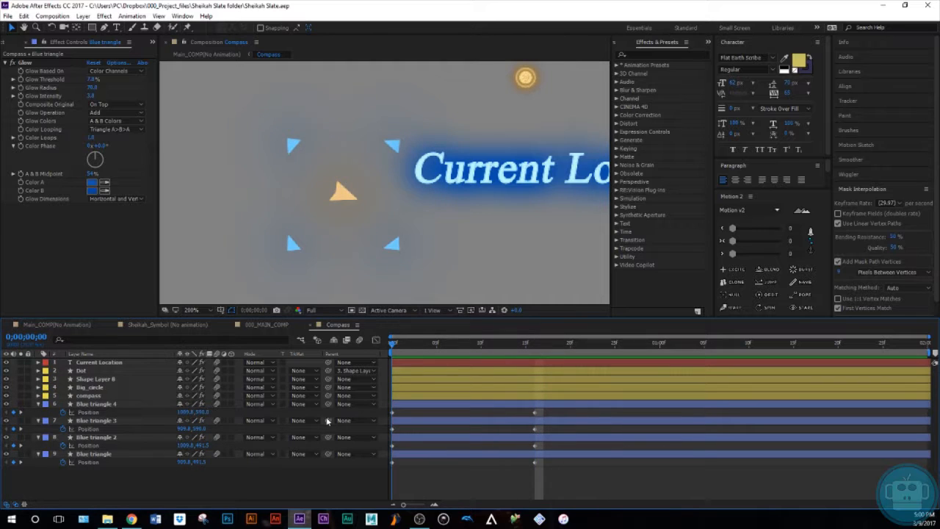
{"action": "left_click_drag", "start_coordinate": [550, 415], "coordinate": [386, 476]}
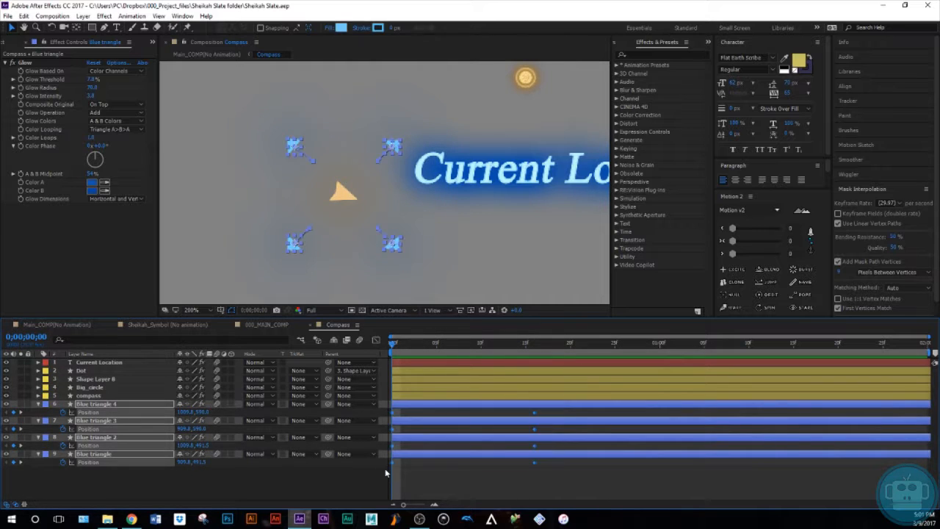
{"action": "left_click", "coordinate": [491, 475]}
Step: Copy Blue triangle 4's Position keyframe from 0;00;00;16 to 0;00;00;21 to hold its inward position
{"action": "left_click_drag", "start_coordinate": [393, 345], "coordinate": [539, 394]}
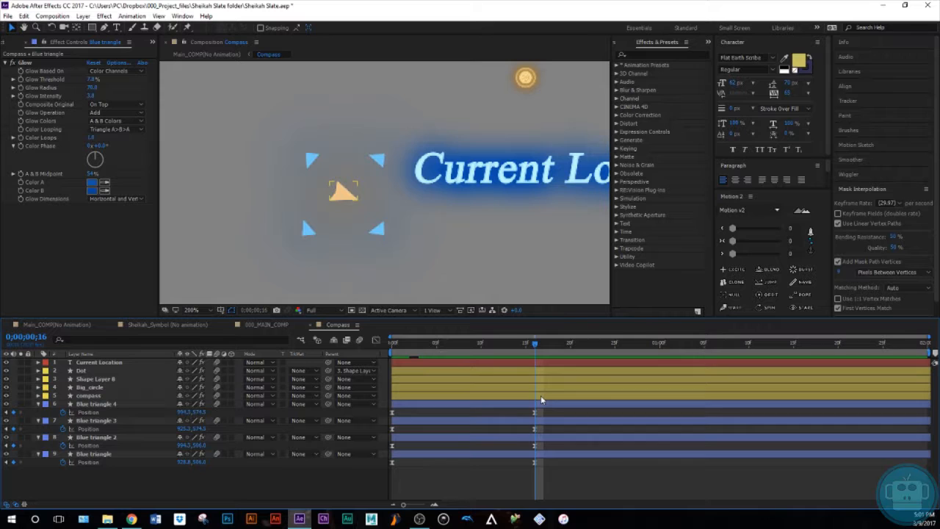
{"action": "key", "text": "Page_Down"}
{"action": "key", "text": "Page_Down"}
{"action": "key", "text": "Page_Down"}
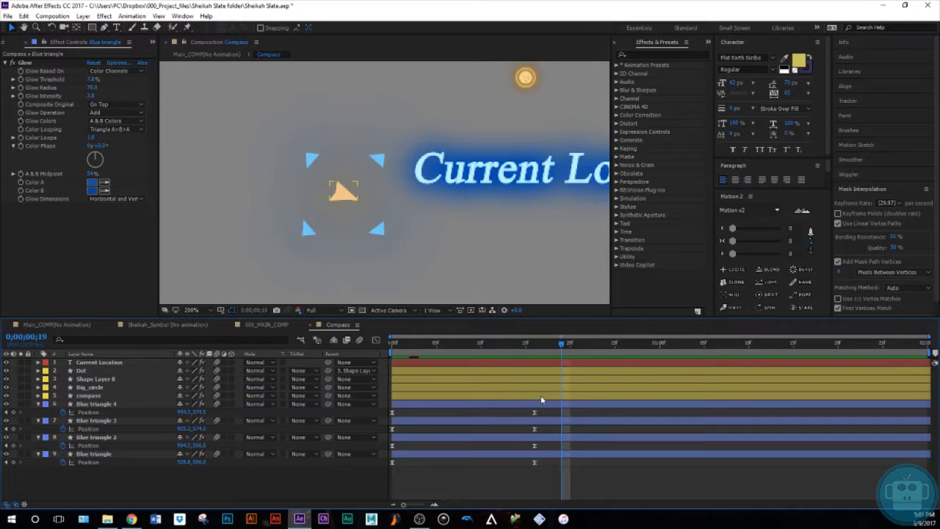
{"action": "key", "text": "j"}
{"action": "key", "text": "Page_Down"}
{"action": "key", "text": "Page_Down"}
{"action": "key", "text": "Page_Down"}
{"action": "key", "text": "Page_Down"}
{"action": "key", "text": "Page_Down"}
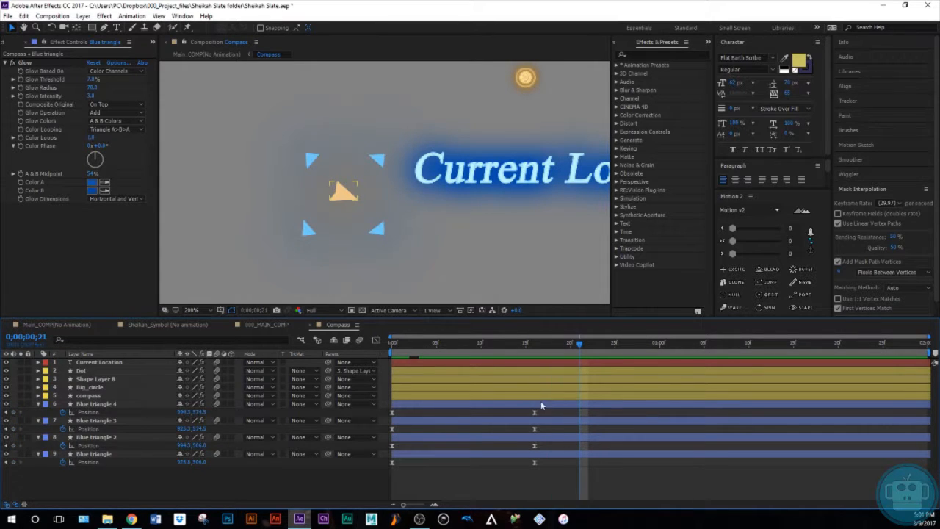
{"action": "left_click_drag", "start_coordinate": [541, 409], "coordinate": [506, 480]}
{"action": "left_click", "coordinate": [543, 479]}
{"action": "left_click", "coordinate": [534, 412]}
{"action": "key", "text": "ctrl+c"}
{"action": "key", "text": "ctrl+v"}
Step: Copy the 0;00;00;16 Position keyframes of Blue triangle 3, Blue triangle 2 and Blue triangle to 0;00;00;21
{"action": "left_click", "coordinate": [535, 429]}
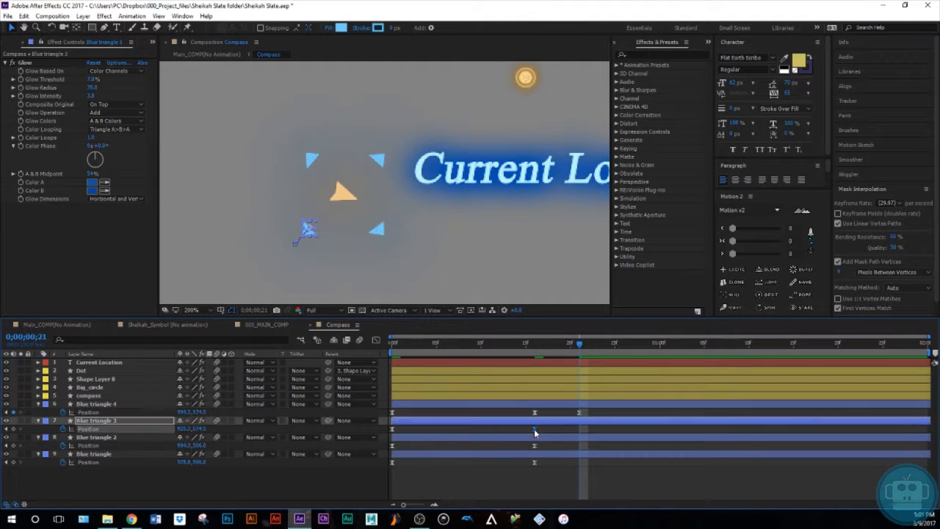
{"action": "left_click", "coordinate": [535, 445]}
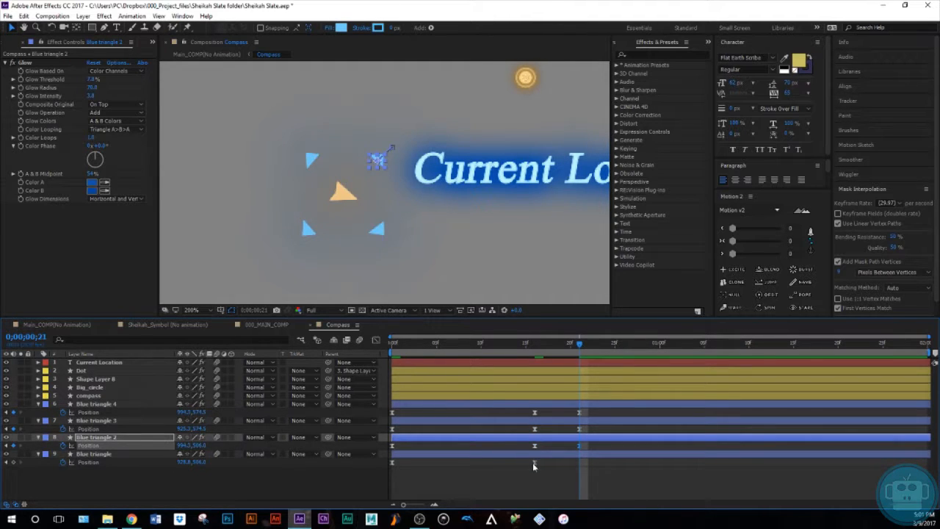
{"action": "left_click", "coordinate": [532, 462]}
{"action": "key", "text": "ctrl+c"}
{"action": "key", "text": "ctrl+v"}
{"action": "left_click", "coordinate": [563, 474]}
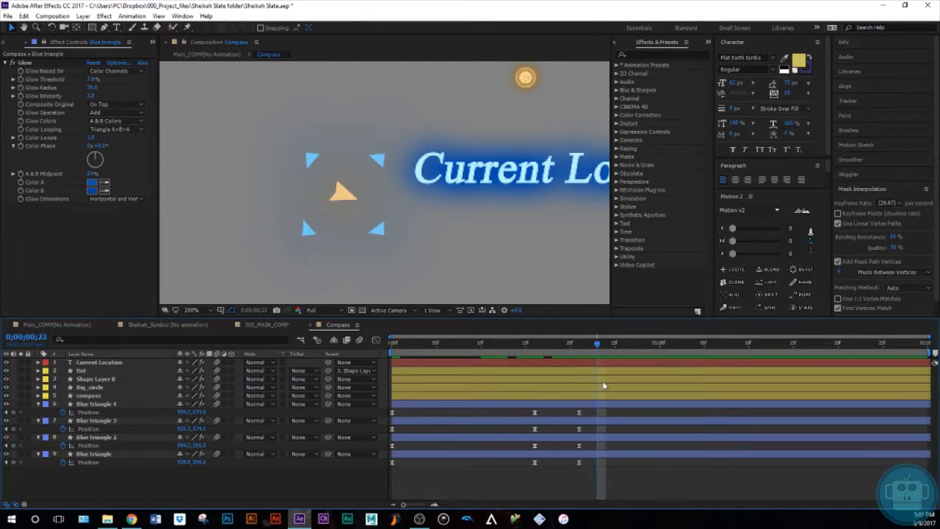
Step: Copy the first Position keyframes of Blue triangle 4 and Blue triangle 3 to 0;00;01;06
{"action": "key", "text": "space"}
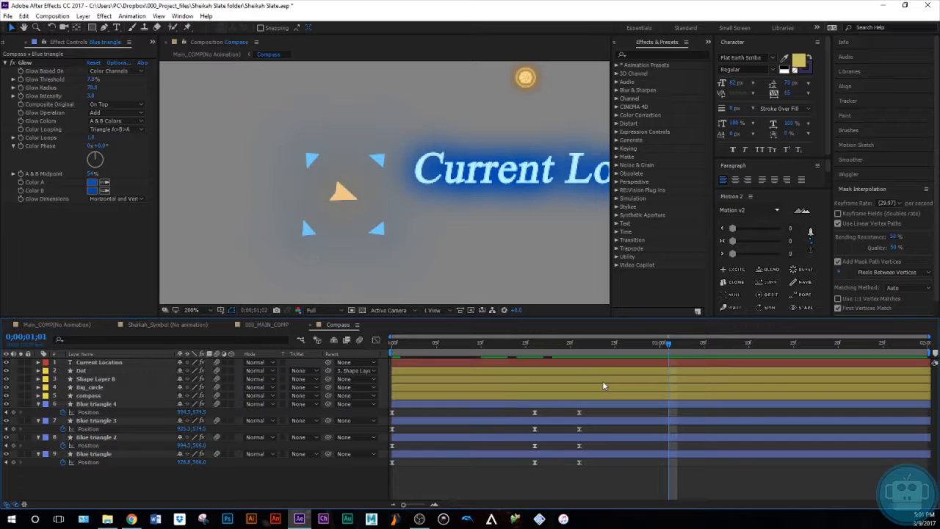
{"action": "left_click", "coordinate": [393, 415]}
{"action": "key", "text": "ctrl+c"}
{"action": "key", "text": "ctrl+v"}
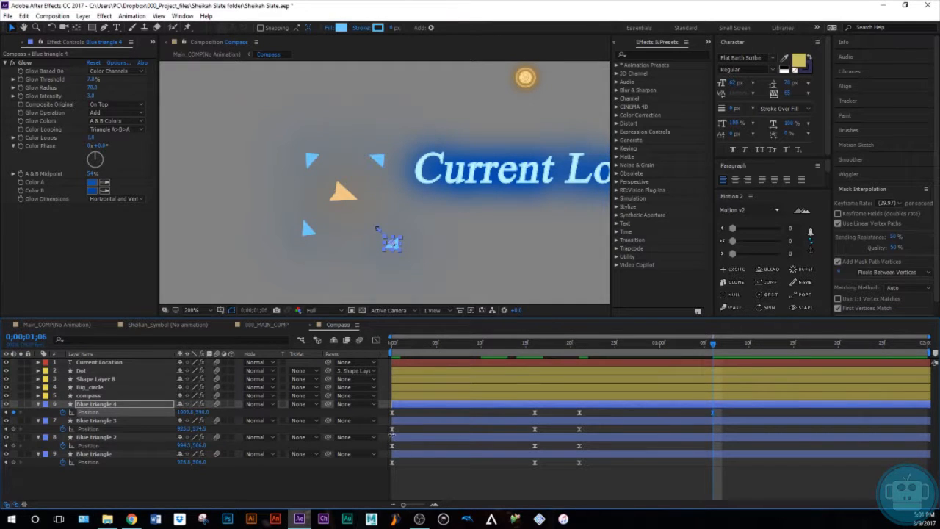
{"action": "left_click", "coordinate": [393, 432]}
{"action": "key", "text": "ctrl+c"}
{"action": "key", "text": "ctrl+v"}
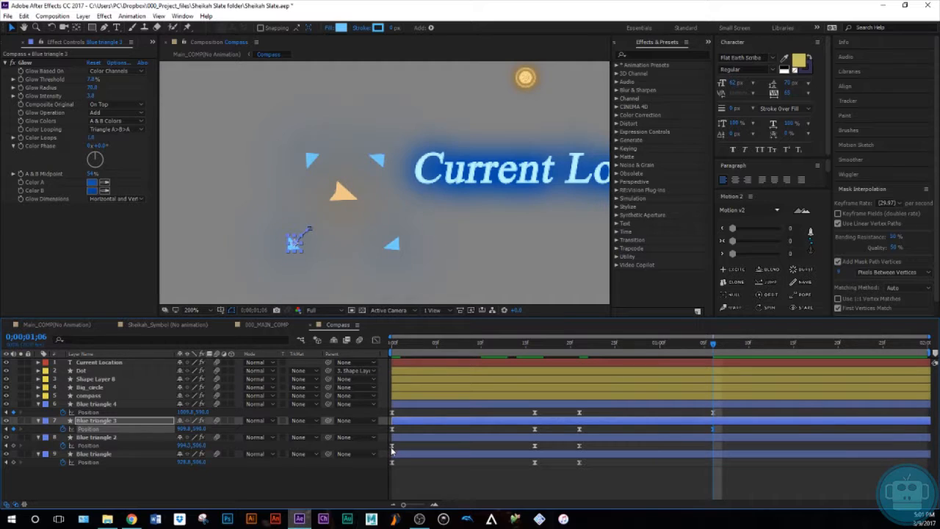
Step: Copy the first Position keyframes of Blue triangle 2 and Blue triangle to 0;00;01;06
{"action": "left_click", "coordinate": [392, 446]}
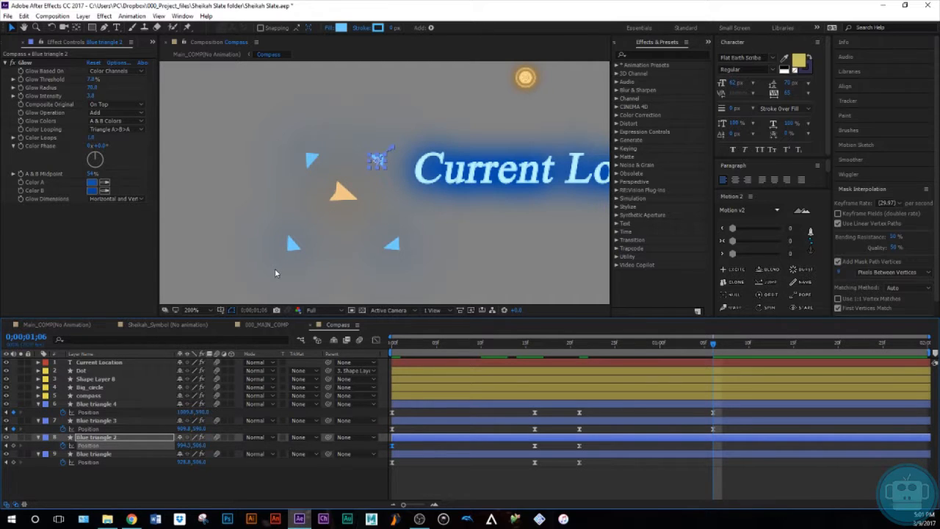
{"action": "key", "text": "ctrl+c"}
{"action": "key", "text": "ctrl+v"}
{"action": "left_click", "coordinate": [393, 462]}
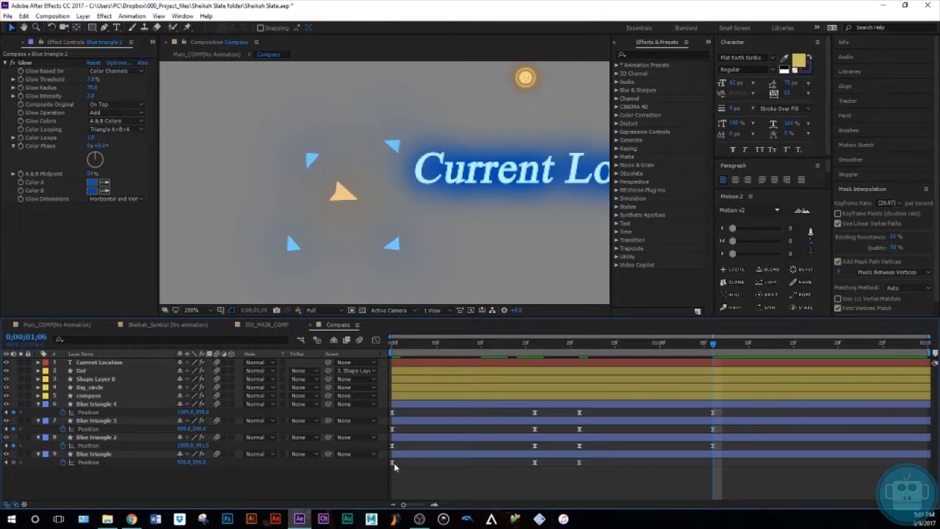
{"action": "key", "text": "ctrl+v"}
{"action": "left_click", "coordinate": [631, 478]}
Step: Preview the triangles' inward and outward movement and return to the start of the composition
{"action": "key", "text": "Page_Up"}
{"action": "key", "text": "Page_Up"}
{"action": "key", "text": "Page_Up"}
{"action": "key", "text": "Page_Up"}
{"action": "key", "text": "Page_Up"}
{"action": "key", "text": "space"}
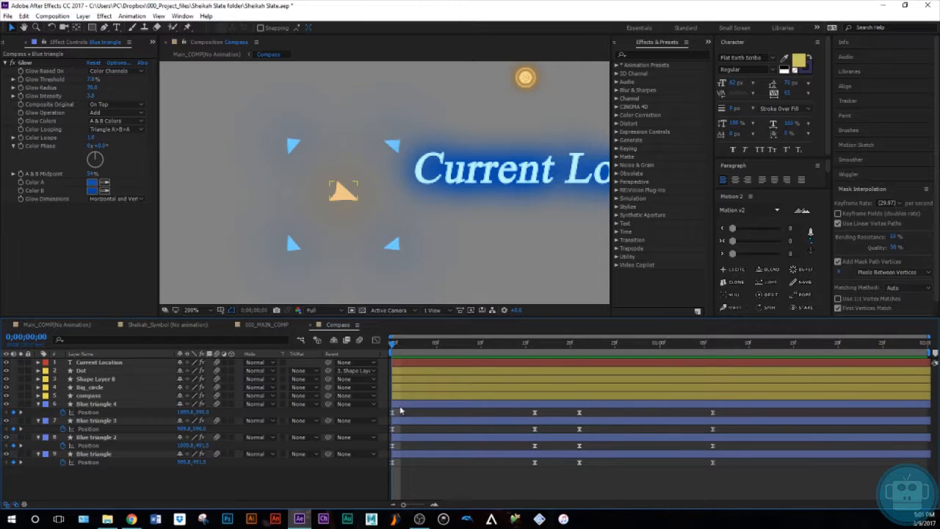
Step: Copy Blue triangle 4's Position keyframe from 0;00;01;06 to 0;00;01;11 to hold its outer position
{"action": "key", "text": "k"}
{"action": "key", "text": "k"}
{"action": "key", "text": "k"}
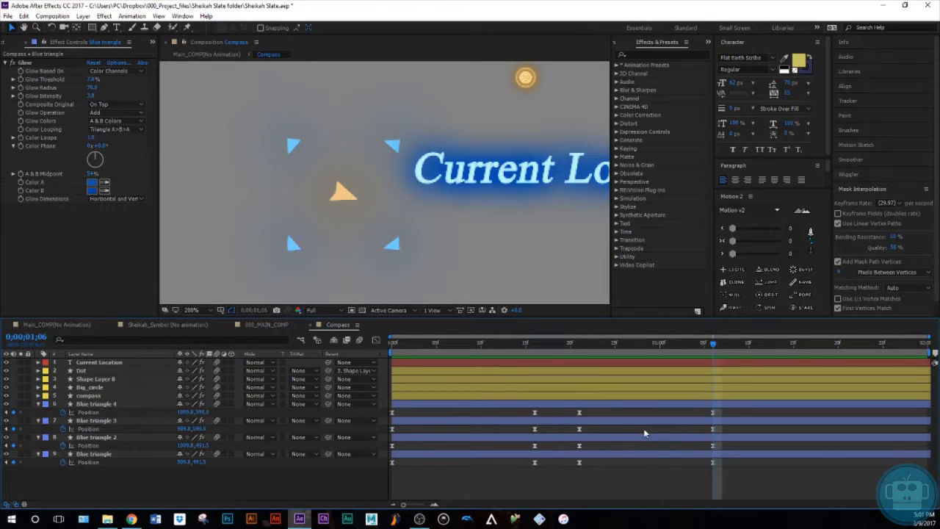
{"action": "key", "text": "Page_Down"}
{"action": "key", "text": "Page_Down"}
{"action": "key", "text": "Page_Down"}
{"action": "key", "text": "Page_Down"}
{"action": "key", "text": "Page_Down"}
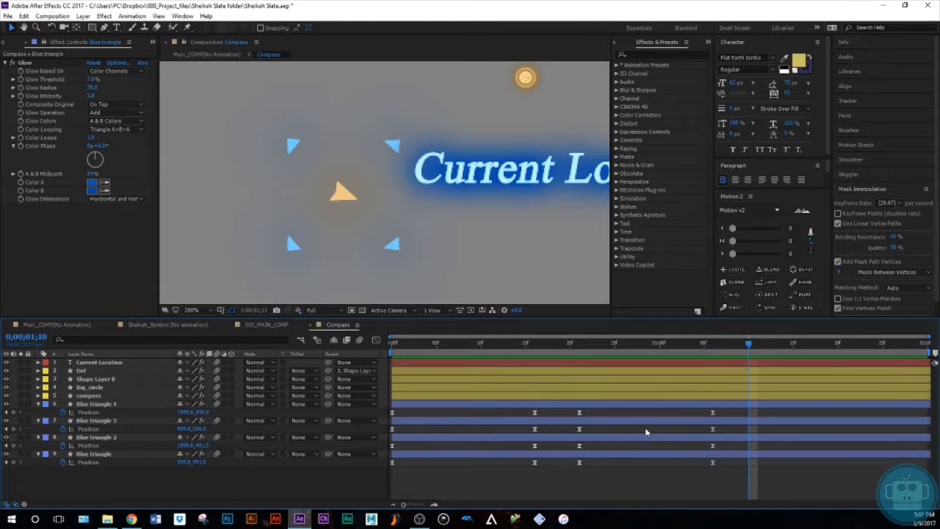
{"action": "left_click", "coordinate": [712, 413]}
{"action": "key", "text": "ctrl+c"}
{"action": "key", "text": "ctrl+v"}
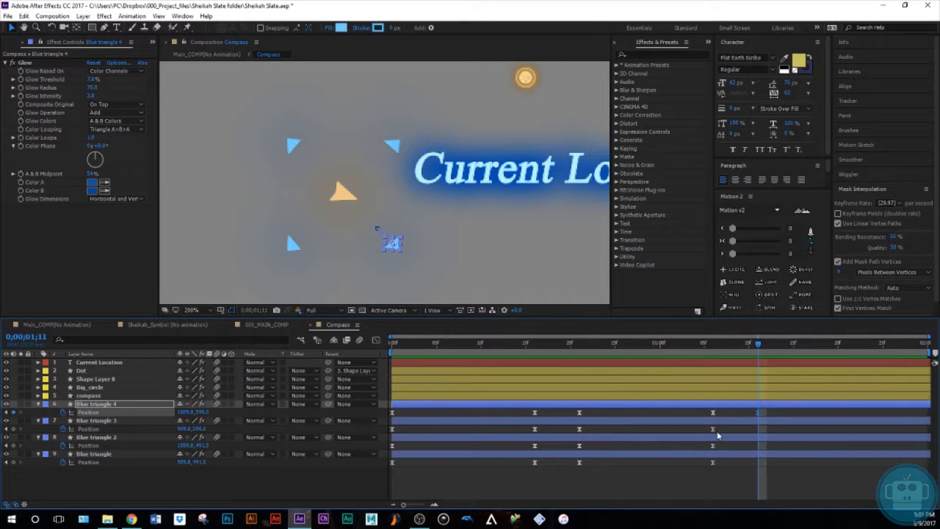
Step: Copy the 0;00;01;06 Position keyframes of Blue triangle 3, Blue triangle 2 and Blue triangle to 0;00;01;11
{"action": "left_click", "coordinate": [713, 428]}
{"action": "key", "text": "ctrl+c"}
{"action": "key", "text": "ctrl+v"}
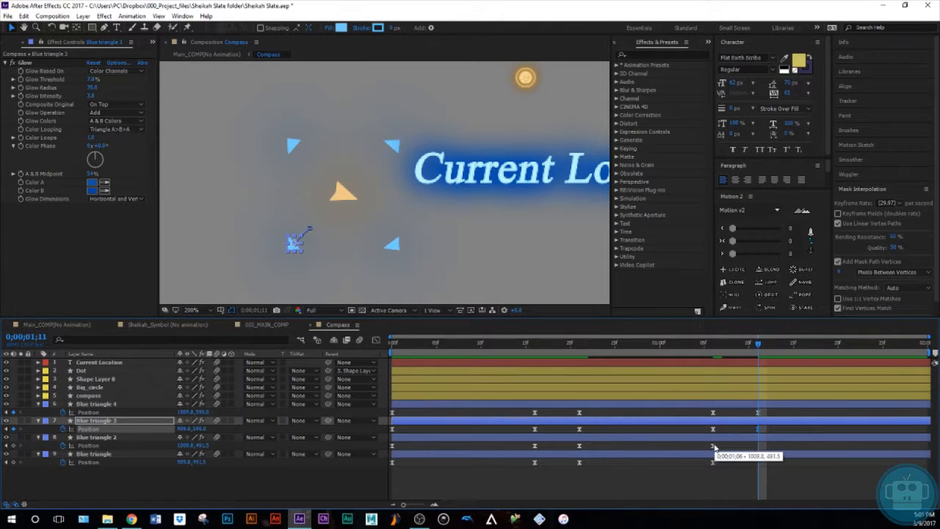
{"action": "left_click", "coordinate": [712, 445]}
{"action": "key", "text": "ctrl+c"}
{"action": "key", "text": "ctrl+v"}
{"action": "left_click", "coordinate": [712, 461]}
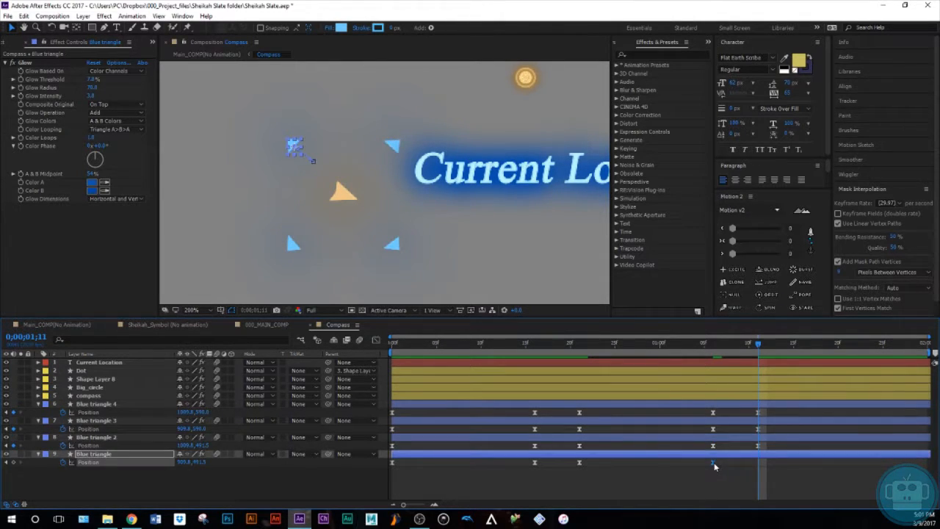
Step: Copy Blue triangle 4's Position keyframe from 0;00;00;16 to 0;00;01;26
{"action": "key", "text": "shift+Page_Down"}
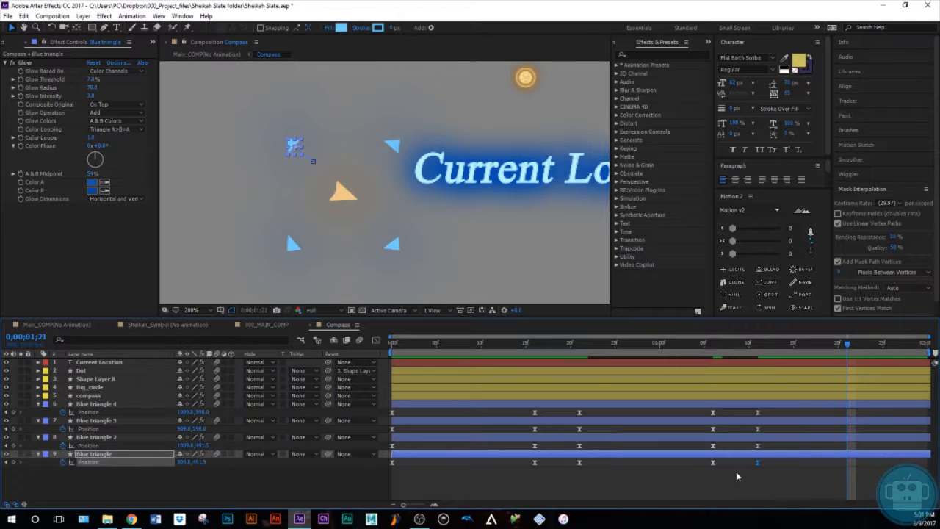
{"action": "key", "text": "Page_Down"}
{"action": "key", "text": "Page_Down"}
{"action": "key", "text": "Page_Down"}
{"action": "key", "text": "Page_Down"}
{"action": "key", "text": "Page_Down"}
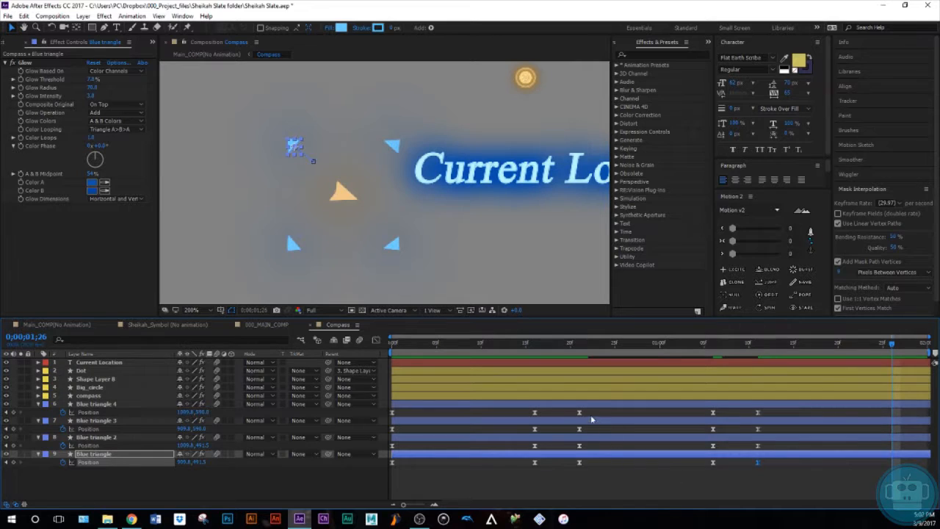
{"action": "left_click", "coordinate": [580, 412]}
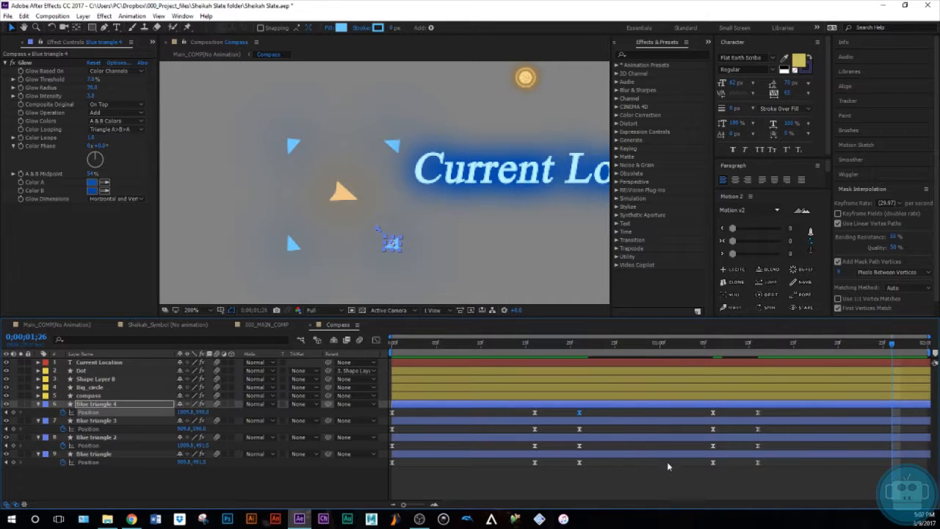
{"action": "left_click", "coordinate": [704, 478]}
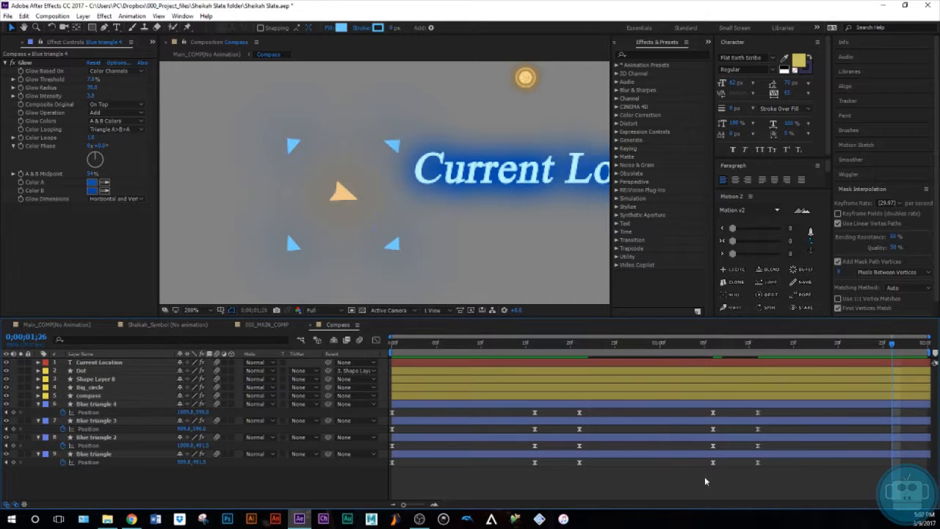
{"action": "left_click", "coordinate": [534, 414]}
{"action": "key", "text": "ctrl+c"}
{"action": "key", "text": "ctrl+v"}
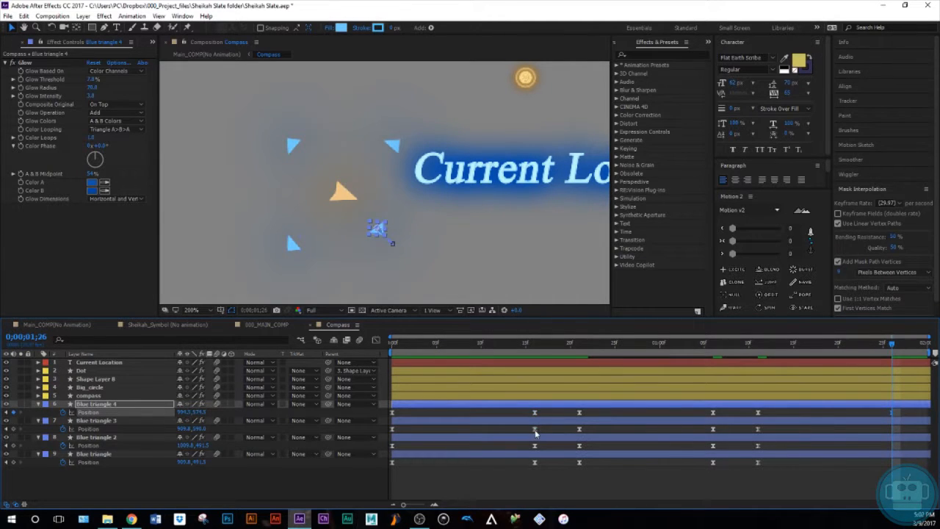
Step: Copy the 0;00;00;16 Position keyframes of Blue triangle 3, Blue triangle 2 and Blue triangle to 0;00;01;26
{"action": "left_click", "coordinate": [534, 430]}
{"action": "key", "text": "ctrl+c"}
{"action": "key", "text": "ctrl+v"}
{"action": "left_click", "coordinate": [535, 446]}
{"action": "key", "text": "ctrl+c"}
{"action": "key", "text": "ctrl+v"}
{"action": "left_click", "coordinate": [534, 462]}
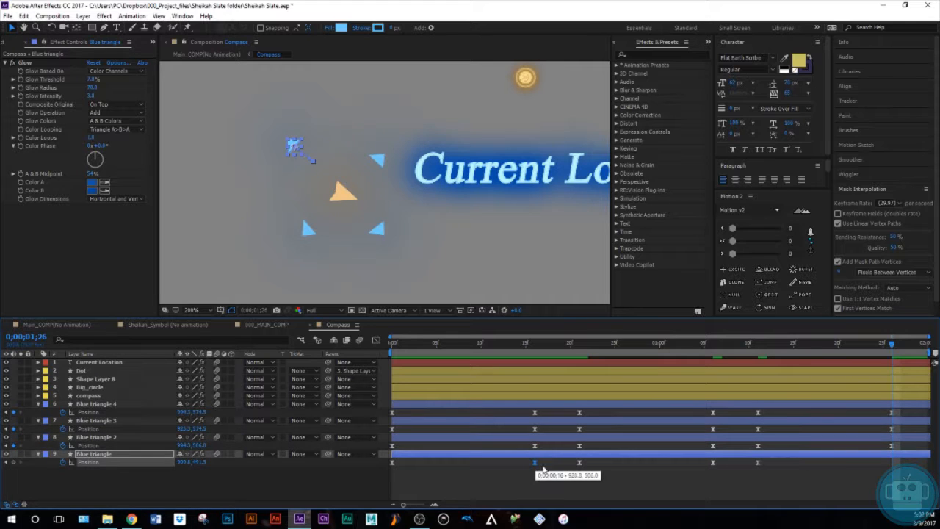
{"action": "key", "text": "ctrl+c"}
{"action": "key", "text": "ctrl+v"}
{"action": "left_click", "coordinate": [683, 481]}
Step: Preview the triangles' repeated in-and-out movement from the start of the composition
{"action": "left_click_drag", "start_coordinate": [895, 345], "coordinate": [336, 434]}
{"action": "key", "text": "space"}
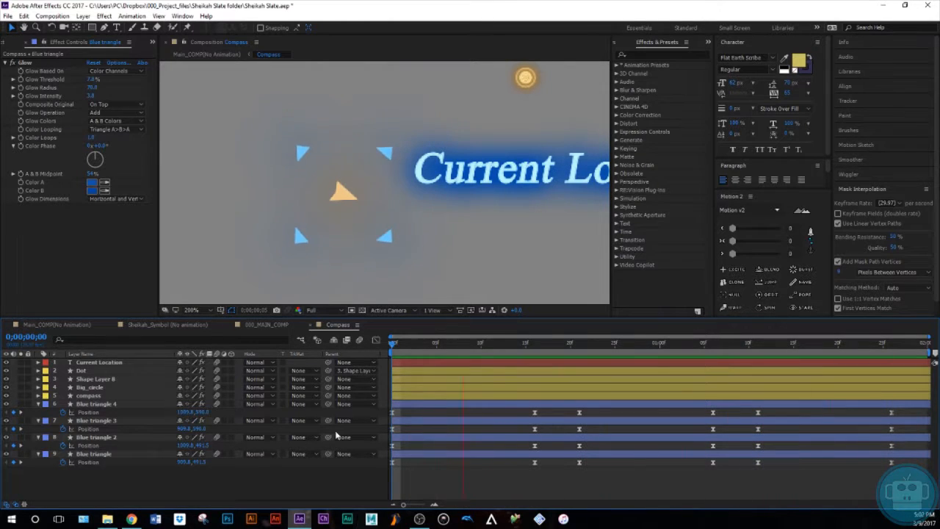
{"action": "key", "text": "space"}
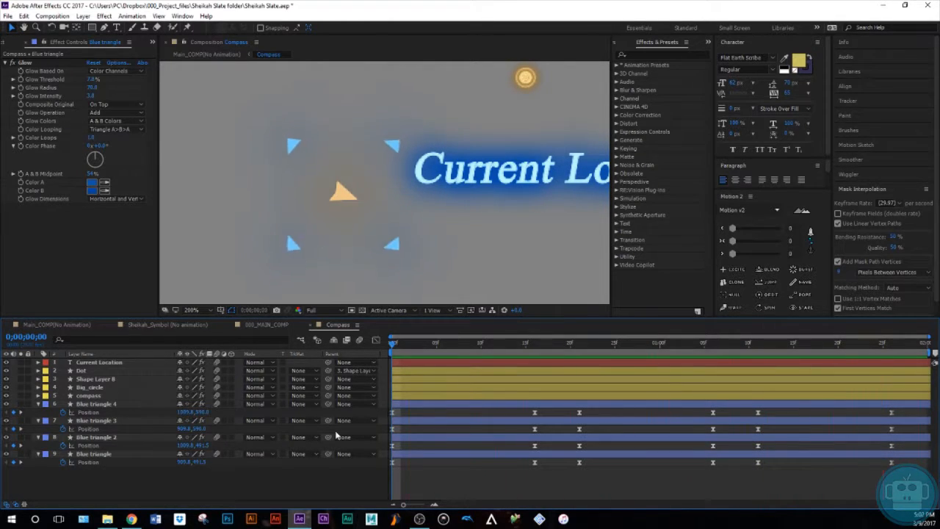
Step: In the Graph Editor, lengthen the easing handles of all four triangles' Position to sharpen the first speed curve into a central peak
{"action": "left_click", "coordinate": [374, 338]}
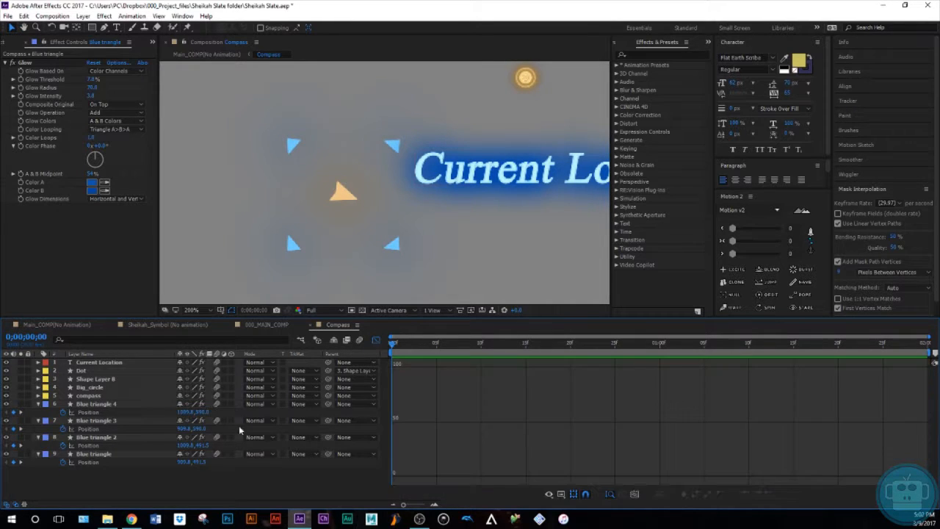
{"action": "left_click", "coordinate": [86, 412]}
{"action": "left_click", "coordinate": [87, 428], "text": "shift"}
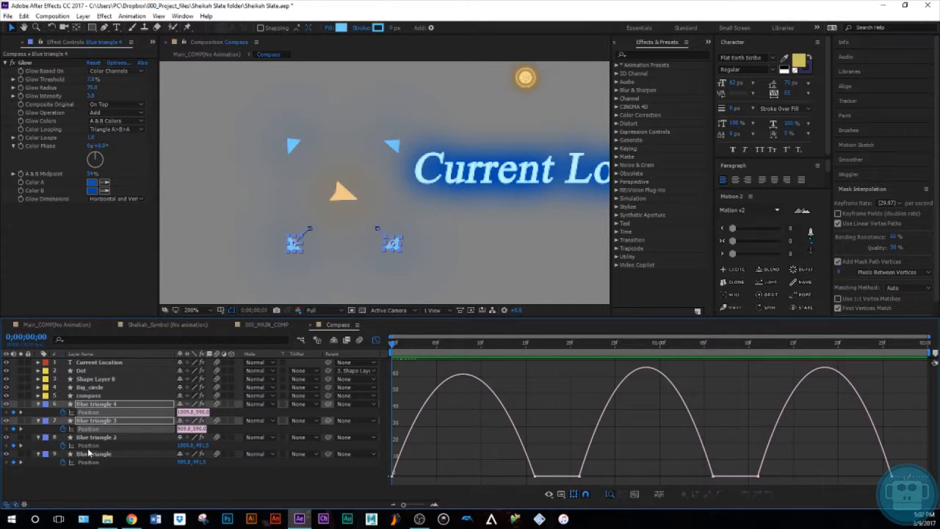
{"action": "left_click", "coordinate": [87, 445], "text": "shift"}
{"action": "left_click", "coordinate": [87, 462], "text": "shift"}
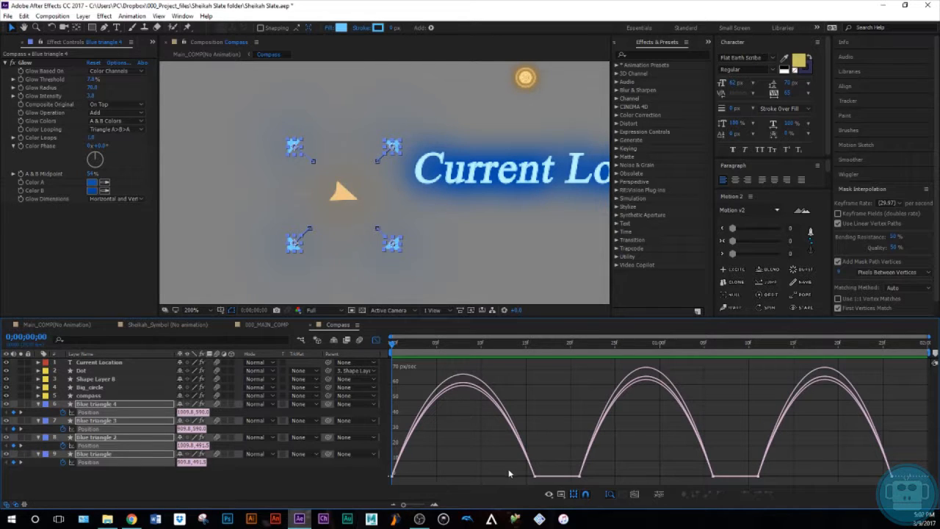
{"action": "mouse_move", "coordinate": [448, 467]}
{"action": "left_mouse_down"}
{"action": "mouse_move", "coordinate": [371, 489]}
{"action": "mouse_move", "coordinate": [447, 473]}
{"action": "left_mouse_up"}
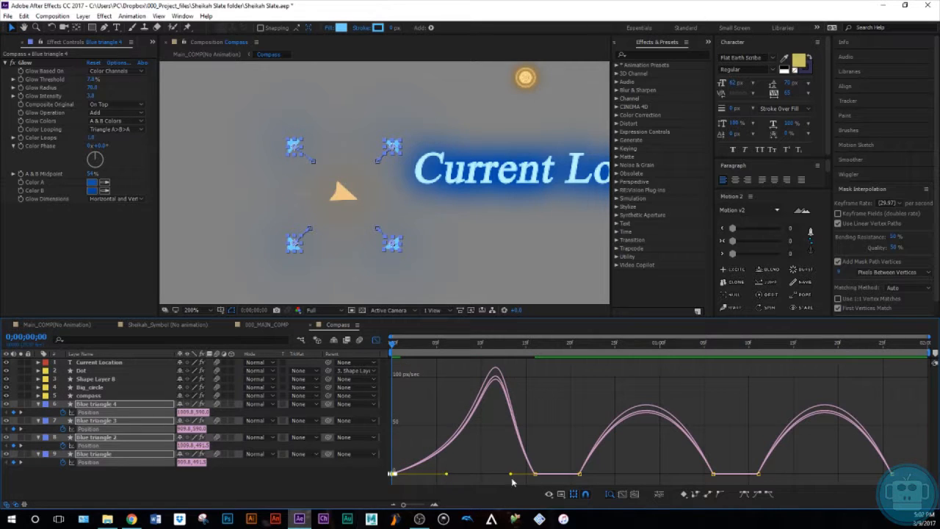
{"action": "left_click", "coordinate": [535, 473]}
{"action": "left_click_drag", "start_coordinate": [512, 477], "coordinate": [479, 477]}
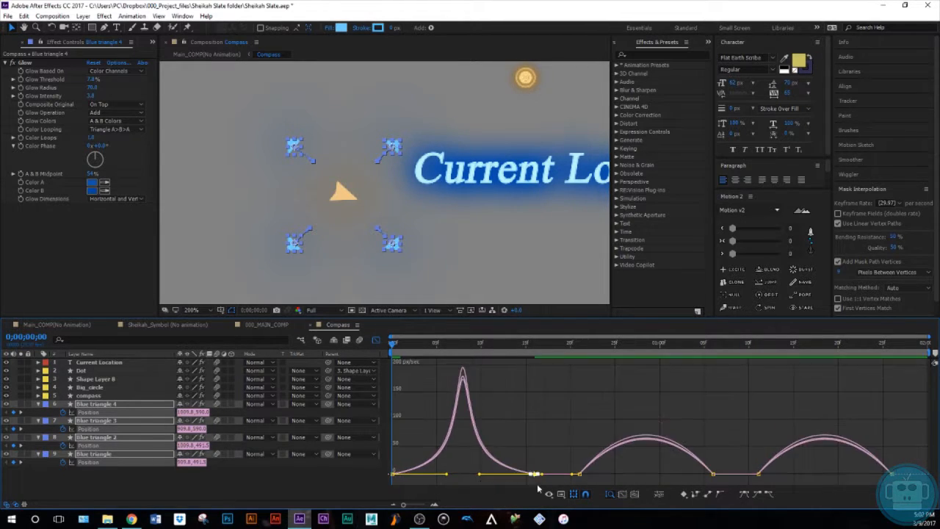
Step: Sharpen the second and third Position speed curves of the four triangles into similar peaks and return to the keyframe view
{"action": "left_click", "coordinate": [579, 474]}
{"action": "left_click_drag", "start_coordinate": [603, 473], "coordinate": [666, 478]}
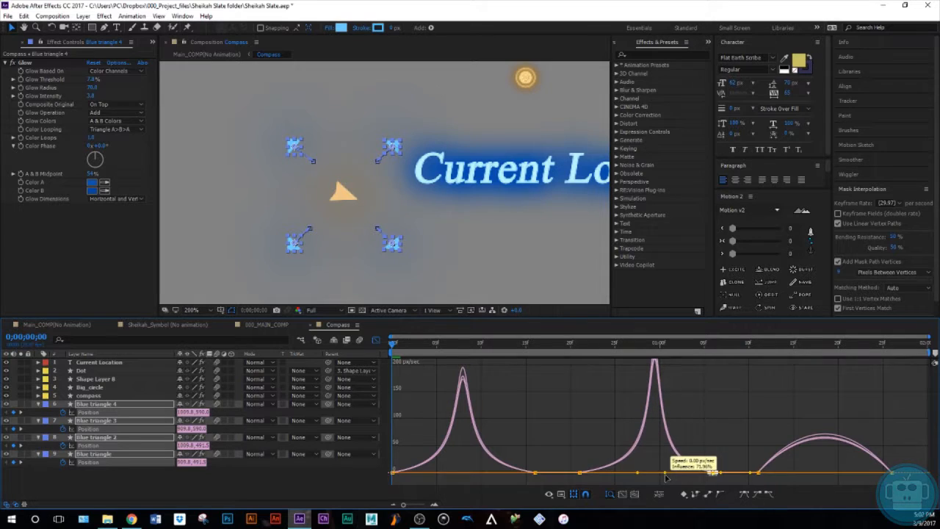
{"action": "left_click", "coordinate": [756, 473]}
{"action": "left_click_drag", "start_coordinate": [781, 473], "coordinate": [820, 480]}
{"action": "left_click_drag", "start_coordinate": [903, 466], "coordinate": [843, 482]}
{"action": "left_click", "coordinate": [376, 340]}
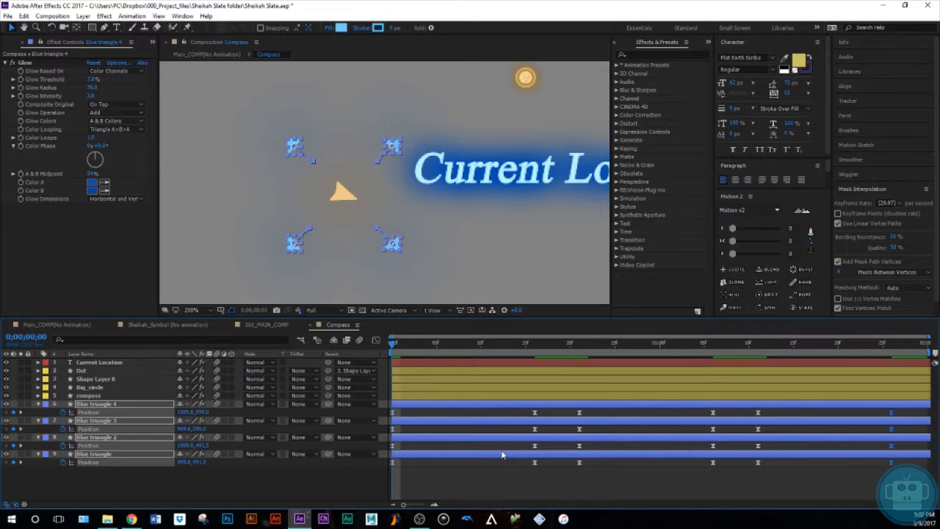
Step: Preview the eased triangle movement and inspect the hold that begins at 0;00;00;16
{"action": "left_click", "coordinate": [490, 447]}
{"action": "key", "text": "space"}
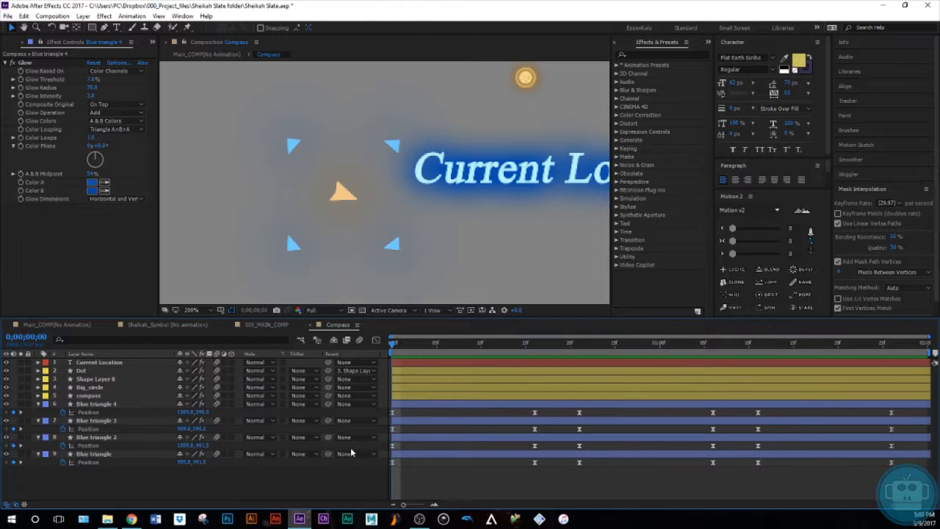
{"action": "left_click_drag", "start_coordinate": [523, 346], "coordinate": [535, 359]}
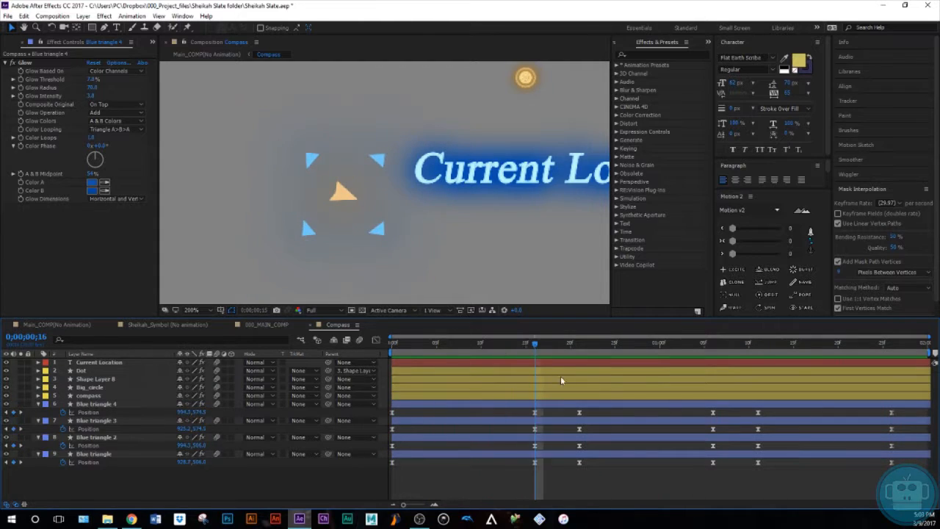
{"action": "key", "text": "Page_Down"}
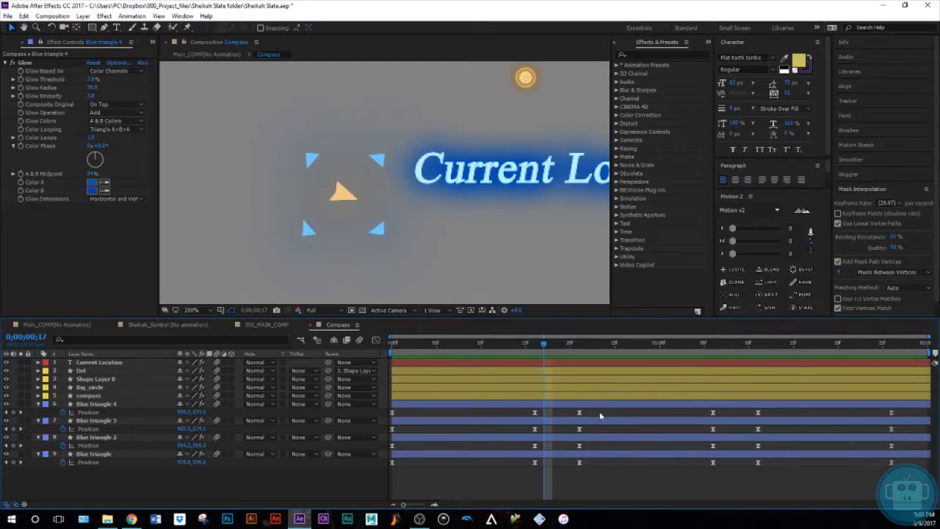
{"action": "key", "text": "Page_Up"}
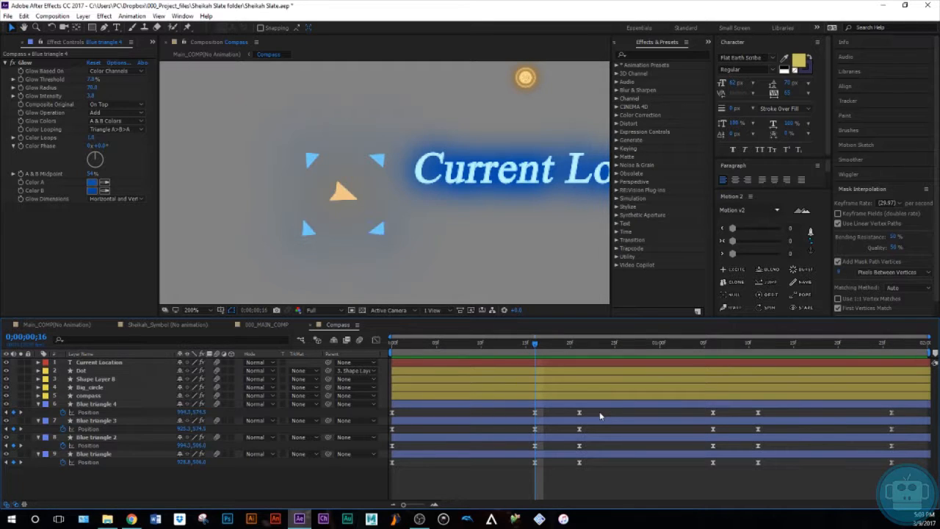
Step: Delete all four triangles' Position keyframes at 0;00;00;21 and 0;00;01;11 to remove the holds
{"action": "left_click_drag", "start_coordinate": [606, 409], "coordinate": [564, 487]}
{"action": "key", "text": "Delete"}
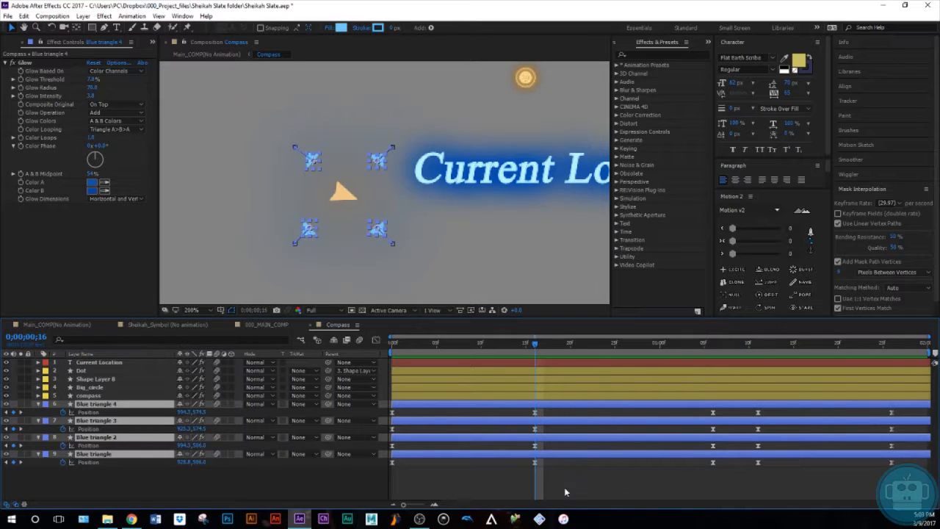
{"action": "left_click_drag", "start_coordinate": [776, 412], "coordinate": [743, 474]}
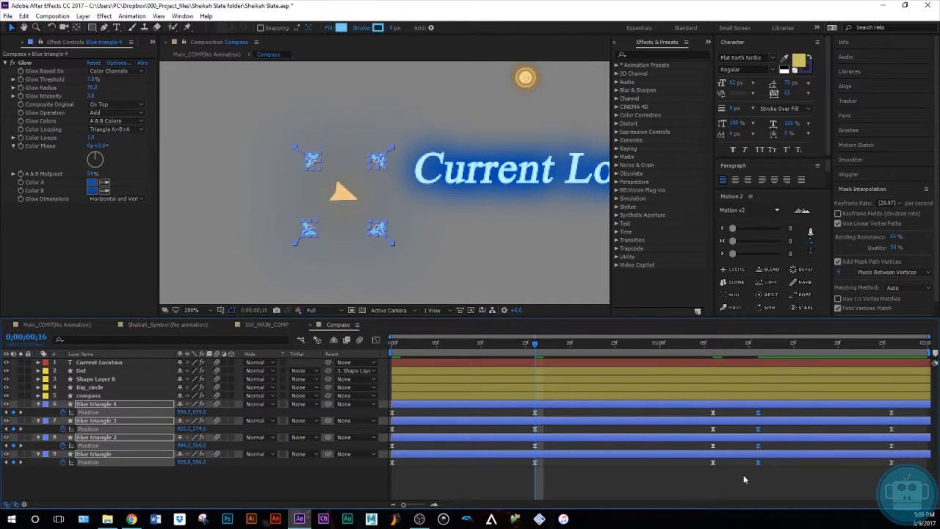
{"action": "key", "text": "Delete"}
Step: Preview the triangles' continuous pulsing and collapse the properties of the four triangle layers
{"action": "key", "text": "space"}
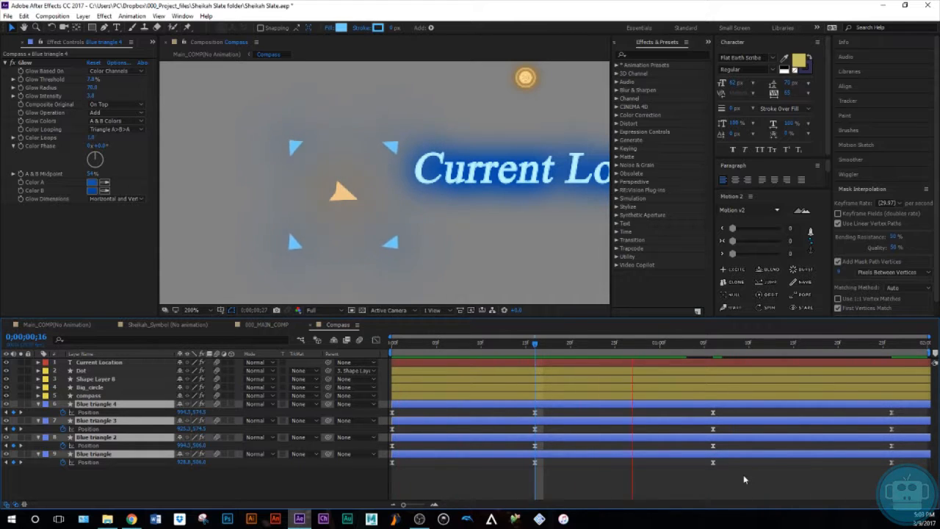
{"action": "key", "text": "space"}
{"action": "key", "text": "space"}
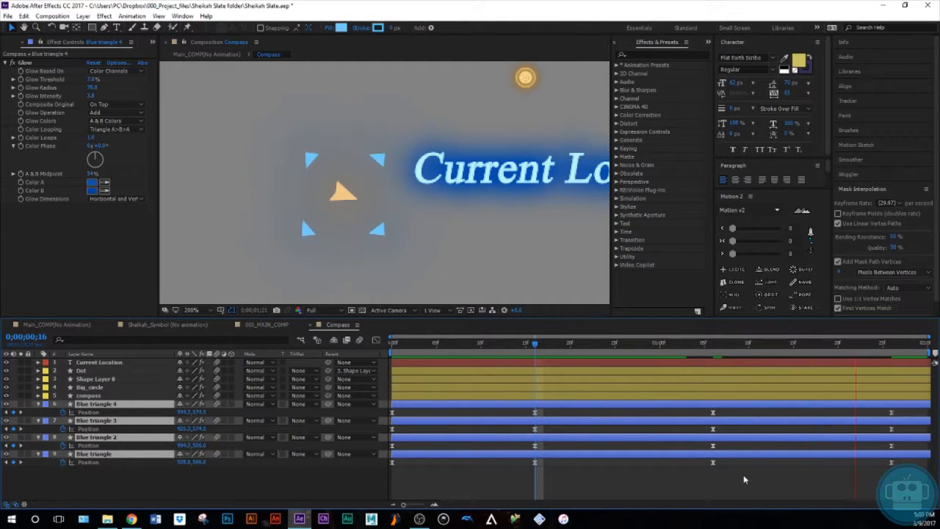
{"action": "key", "text": "space"}
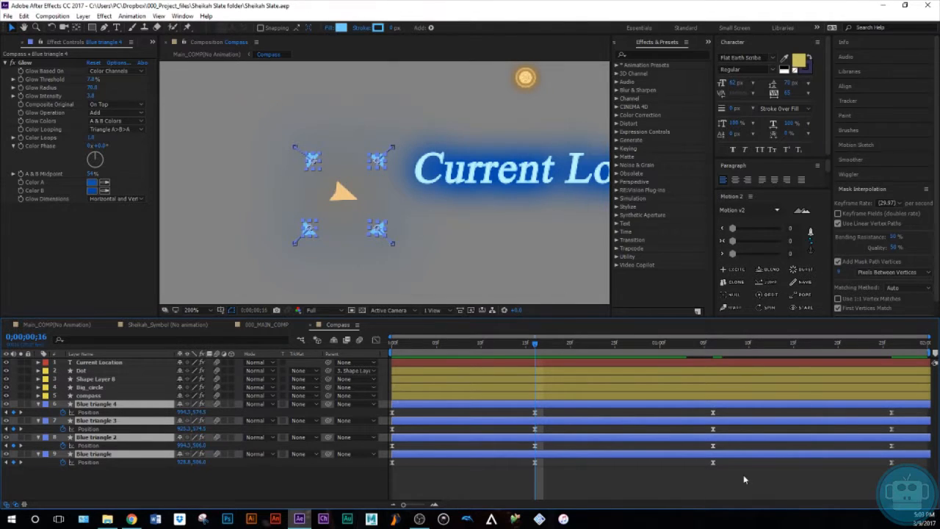
{"action": "left_click", "coordinate": [39, 404]}
{"action": "left_click", "coordinate": [62, 449]}
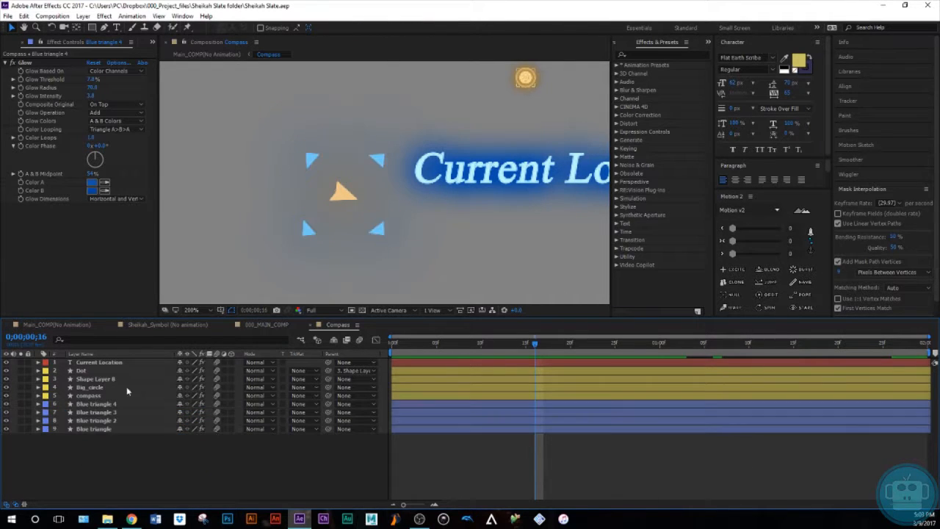
Step: Add a Scale keyframe to the Big_circle layer at the start of the composition
{"action": "left_click_drag", "start_coordinate": [458, 155], "coordinate": [416, 235]}
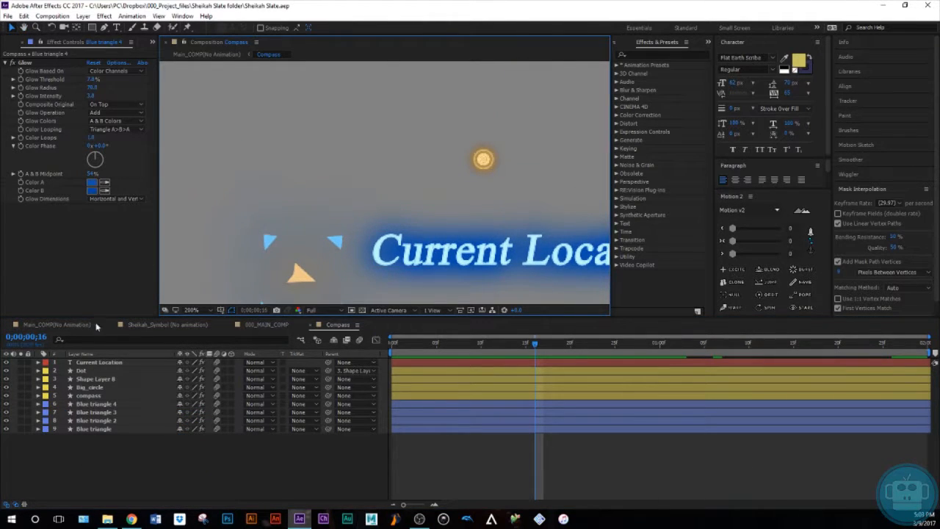
{"action": "left_click", "coordinate": [90, 387]}
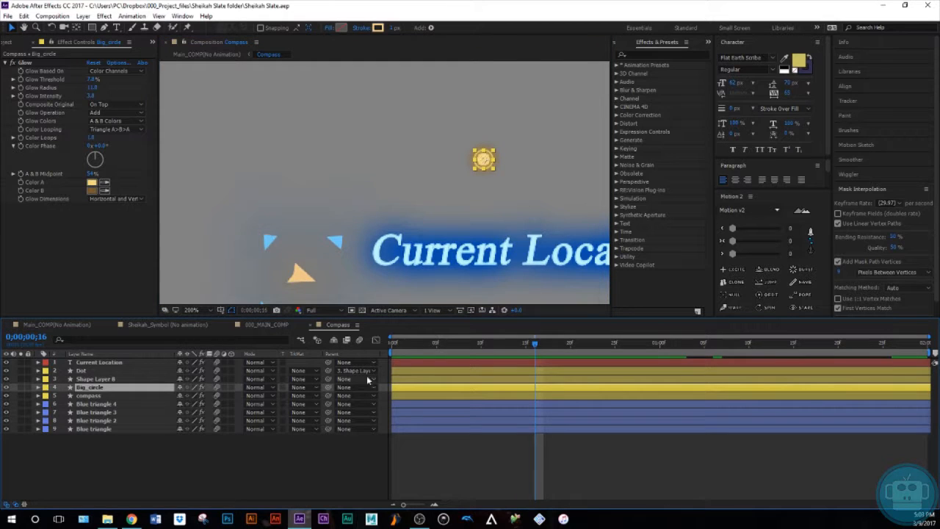
{"action": "key", "text": "Home"}
{"action": "key", "text": "s"}
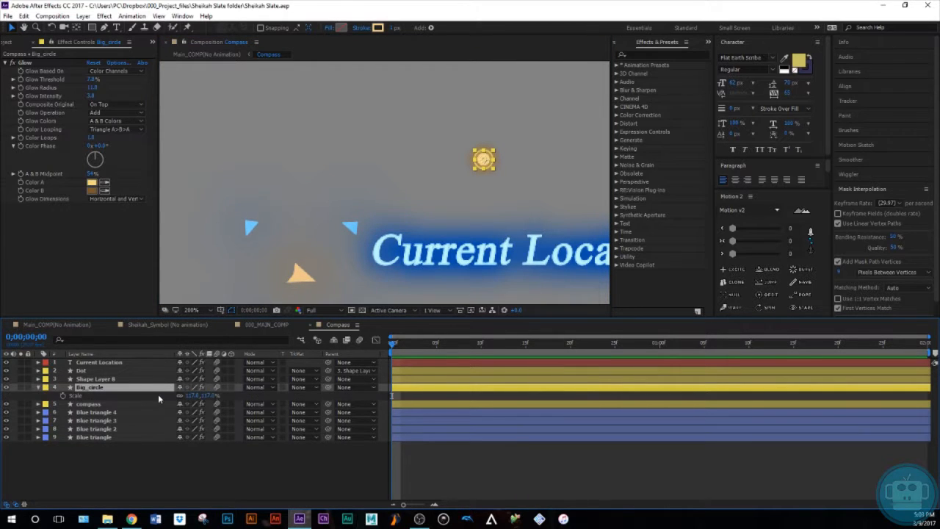
{"action": "left_click", "coordinate": [62, 396]}
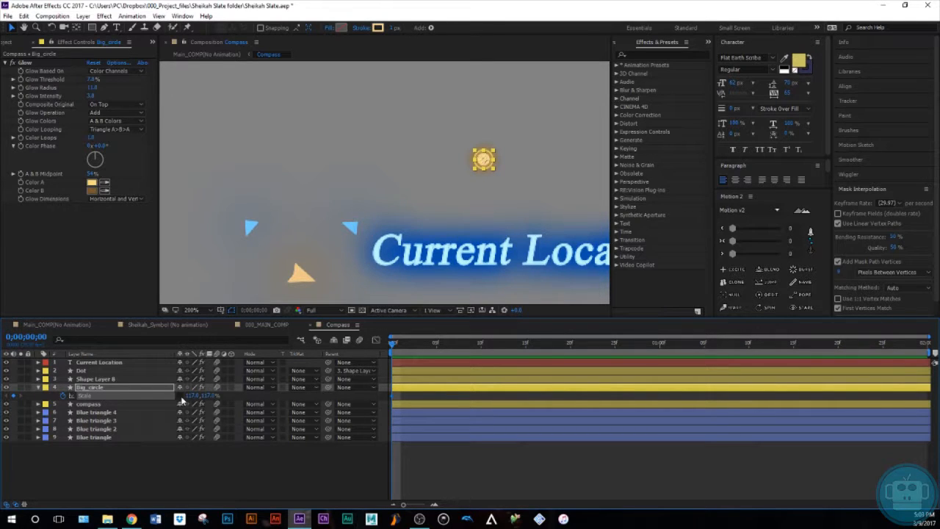
{"action": "key", "text": "shift+Page_Down"}
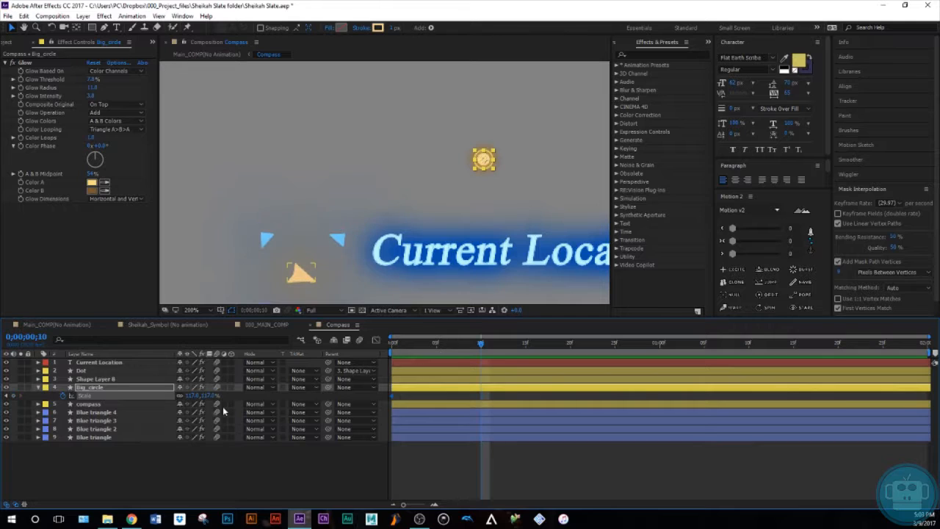
{"action": "key", "text": "shift+Page_Down"}
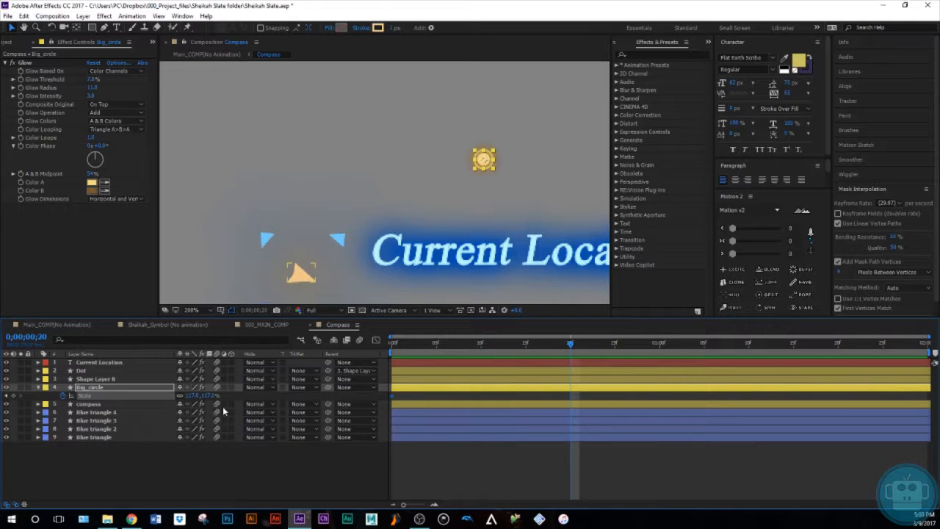
{"action": "key", "text": "Home"}
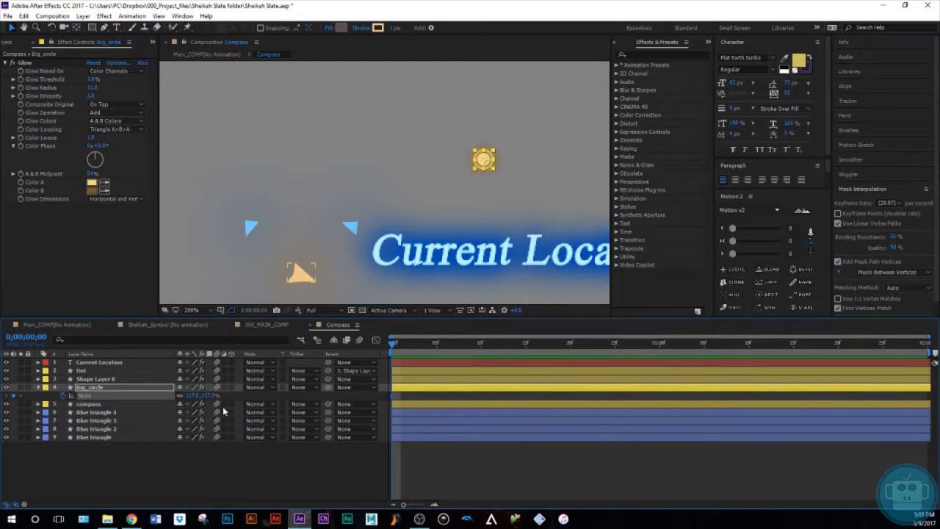
Step: Enlarge Big_circle's Scale to about 248% at 0;00;00;25
{"action": "key", "text": "shift+Page_Down"}
{"action": "key", "text": "shift+Page_Down"}
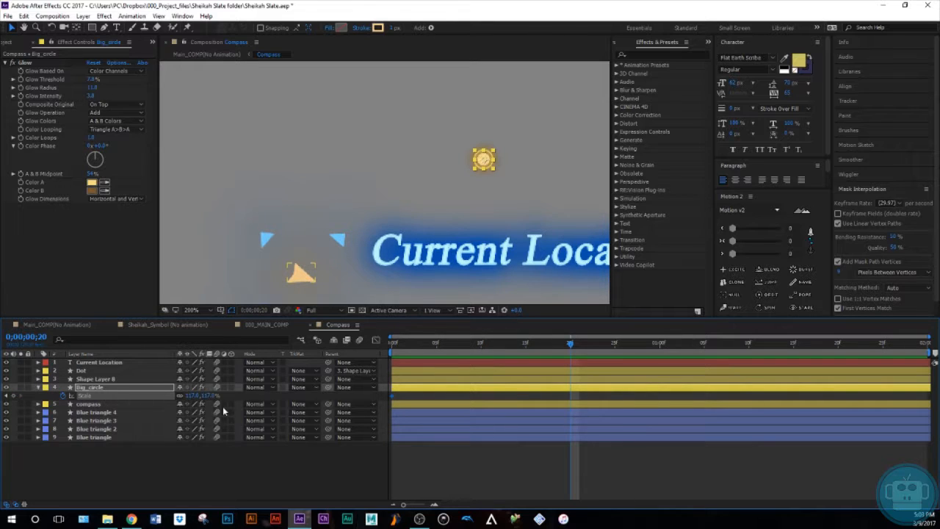
{"action": "key", "text": "Page_Down"}
{"action": "key", "text": "Page_Down"}
{"action": "key", "text": "Page_Down"}
{"action": "key", "text": "Page_Down"}
{"action": "key", "text": "Page_Down"}
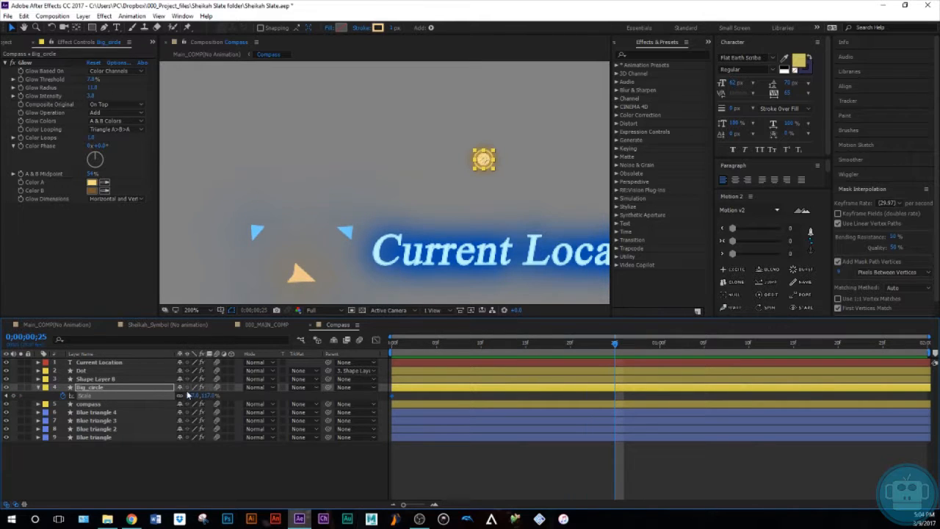
{"action": "left_click_drag", "start_coordinate": [189, 395], "coordinate": [233, 377]}
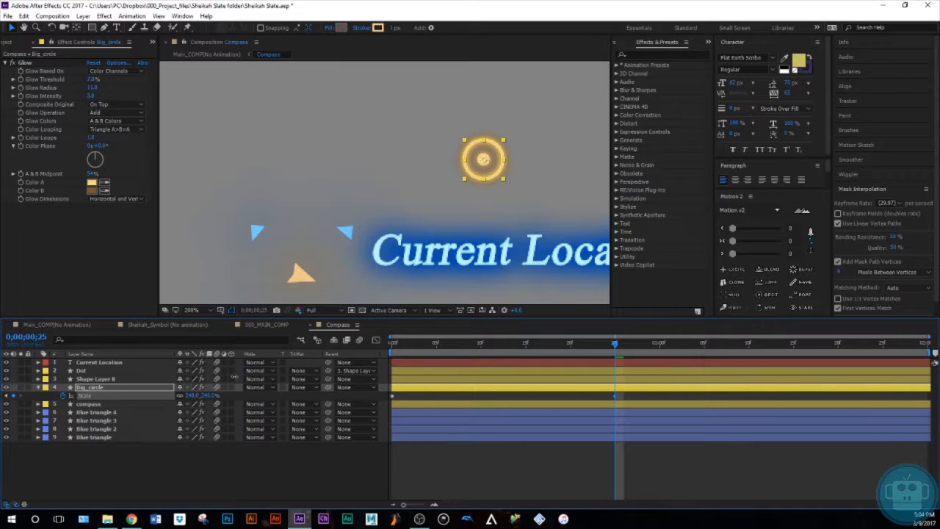
Step: Set Big_circle's Scale at 0;00;00;25 to 250% and preview the ring's growth
{"action": "left_click", "coordinate": [188, 395]}
{"action": "type", "text": "250"}
{"action": "key", "text": "Return"}
{"action": "left_click", "coordinate": [637, 454]}
{"action": "left_click", "coordinate": [645, 390]}
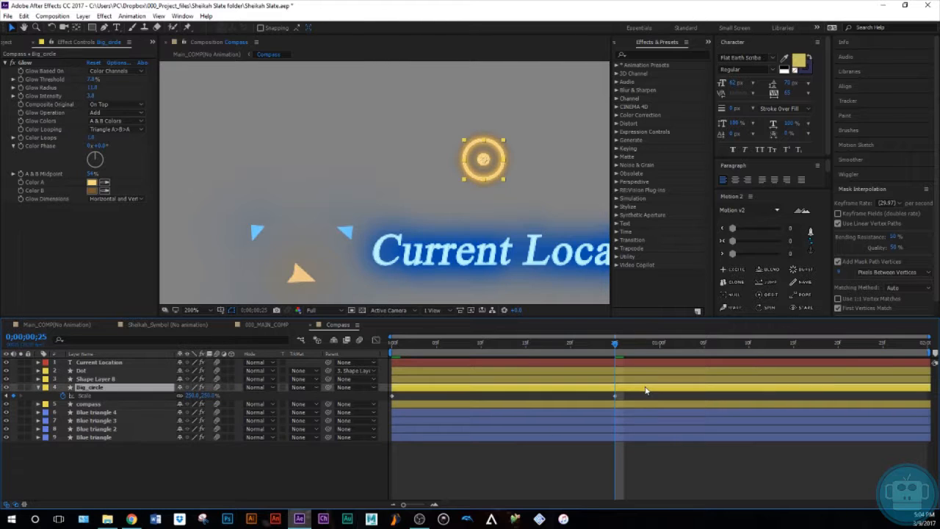
{"action": "left_click_drag", "start_coordinate": [615, 350], "coordinate": [609, 435]}
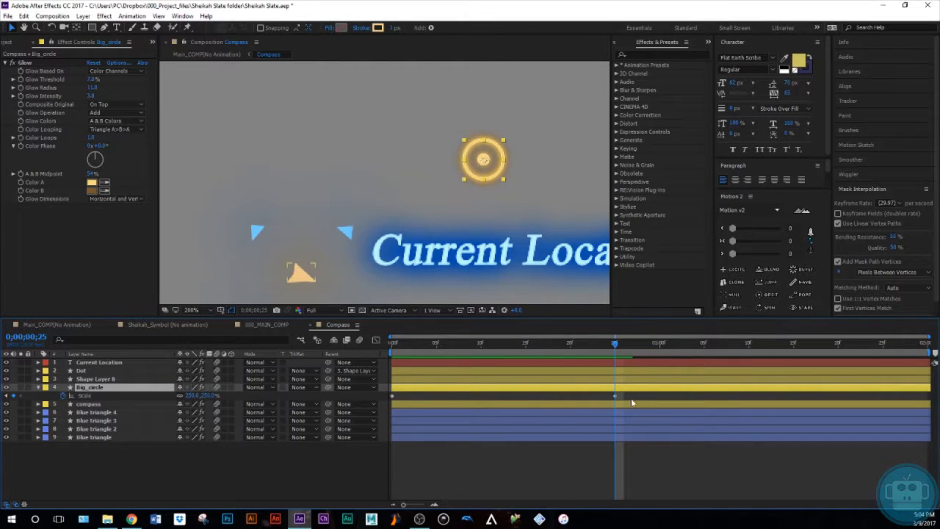
Step: Fade out Big_circle with Opacity keyframes of 100% at 0;00;00;20 and 0% at 0;00;00;25
{"action": "key", "text": "t"}
{"action": "left_click", "coordinate": [62, 395]}
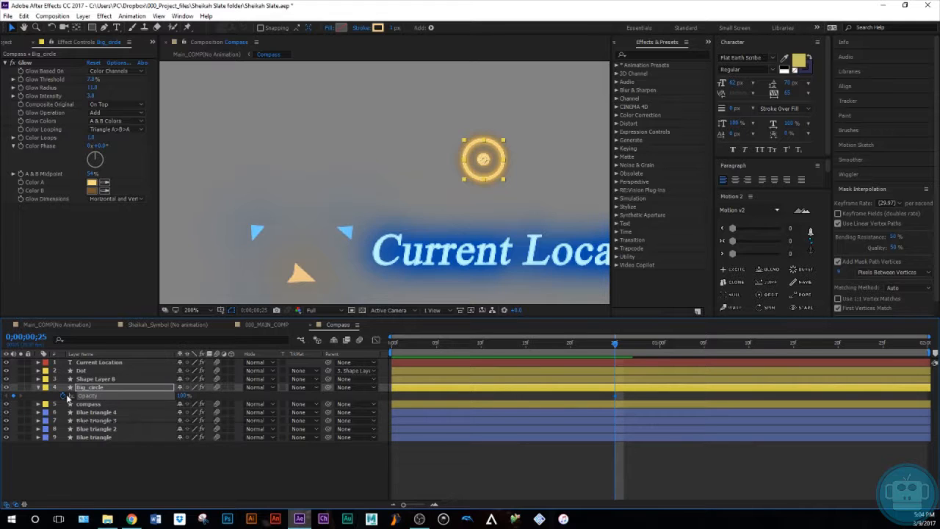
{"action": "key", "text": "Page_Up"}
{"action": "key", "text": "Page_Up"}
{"action": "key", "text": "Page_Up"}
{"action": "key", "text": "Page_Up"}
{"action": "key", "text": "Page_Up"}
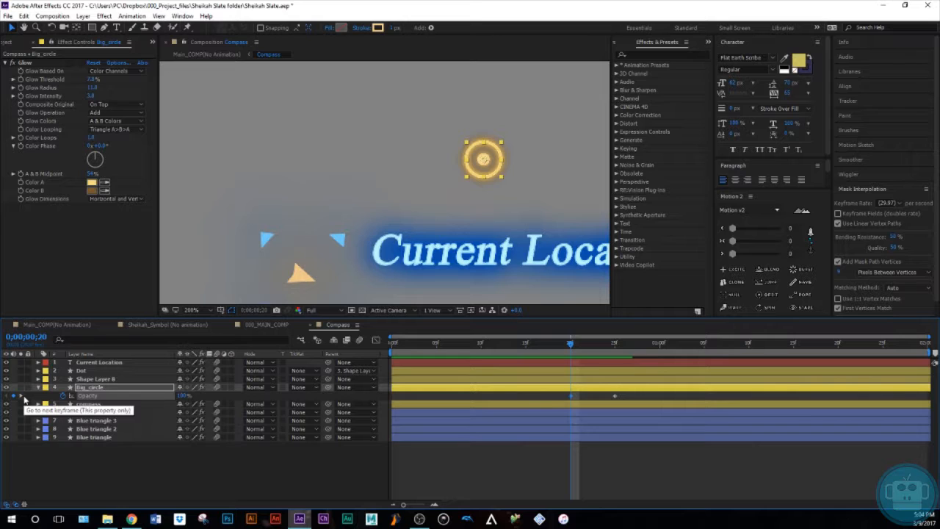
{"action": "left_click", "coordinate": [23, 396]}
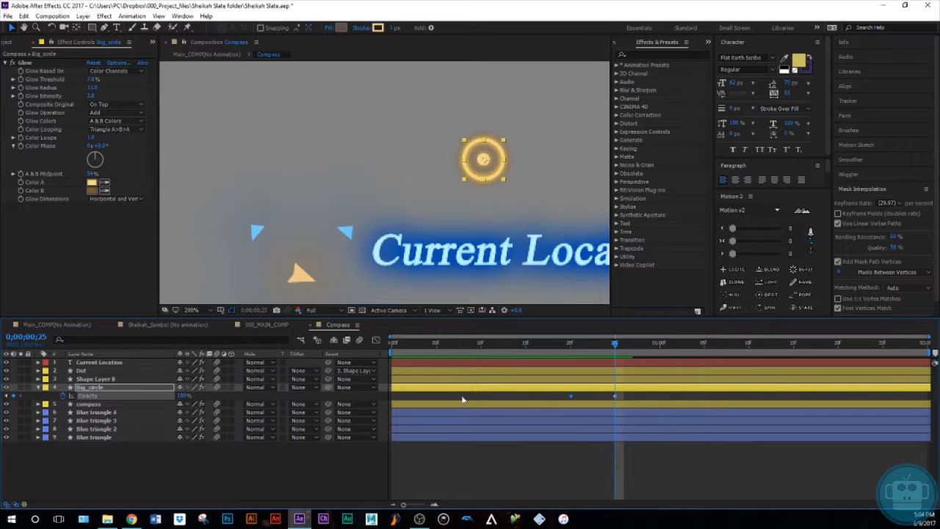
{"action": "left_click", "coordinate": [181, 395]}
{"action": "type", "text": "0"}
{"action": "key", "text": "Return"}
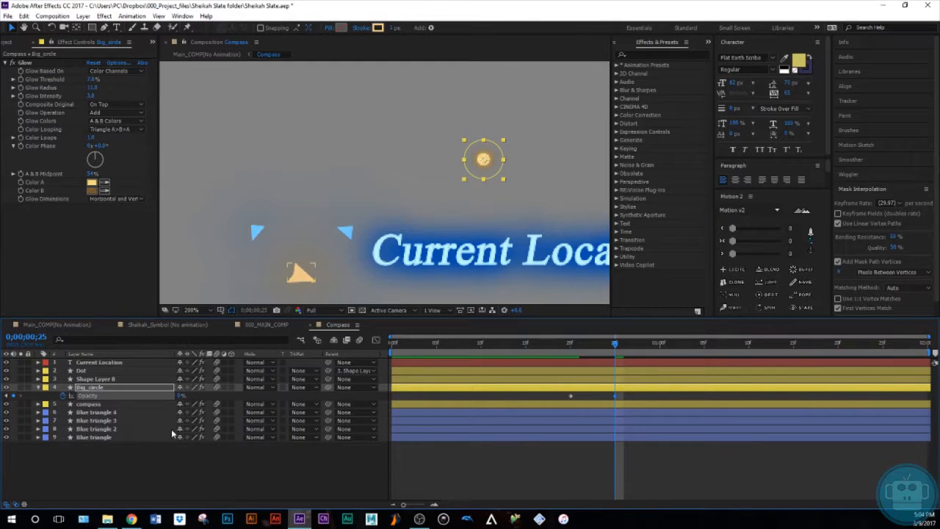
Step: Trim the end of Big_circle to 0;00;00;25 and duplicate the layer so the copy starts at that time
{"action": "key", "text": "alt+bracketright"}
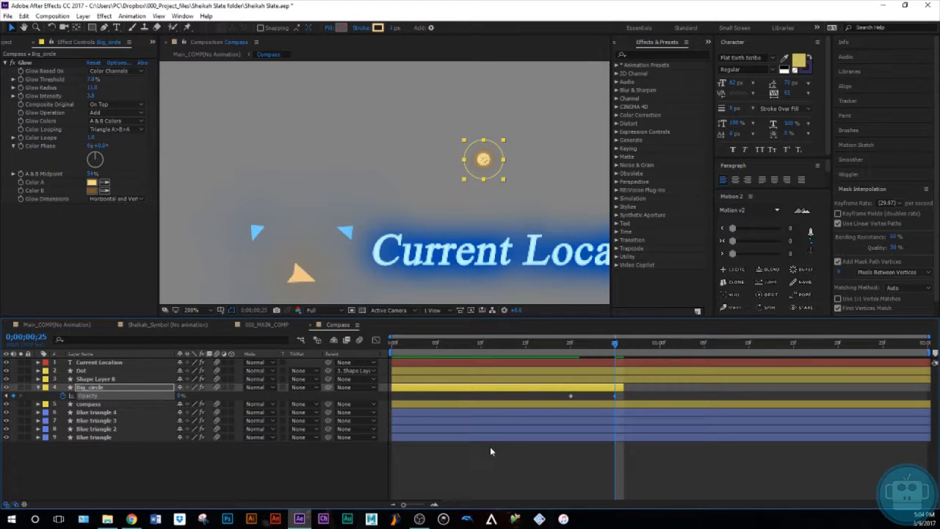
{"action": "left_click_drag", "start_coordinate": [622, 386], "coordinate": [615, 385]}
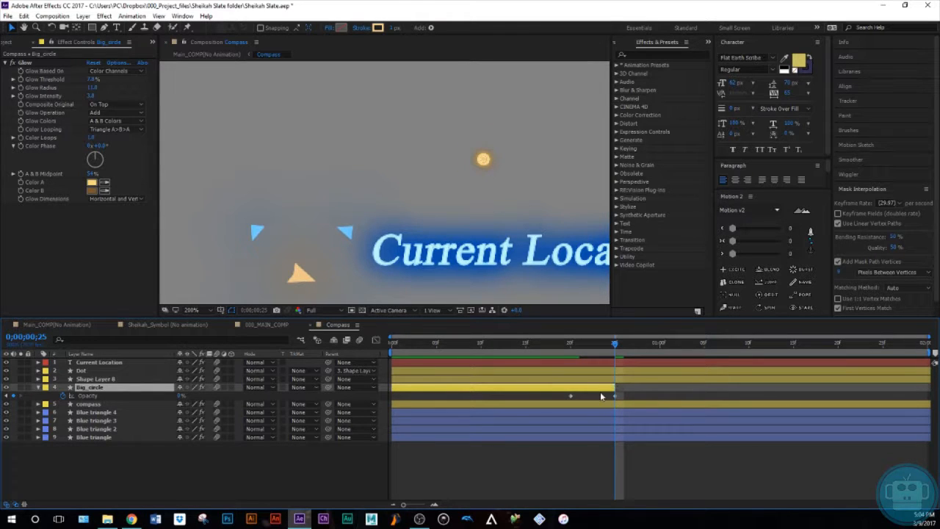
{"action": "key", "text": "ctrl+d"}
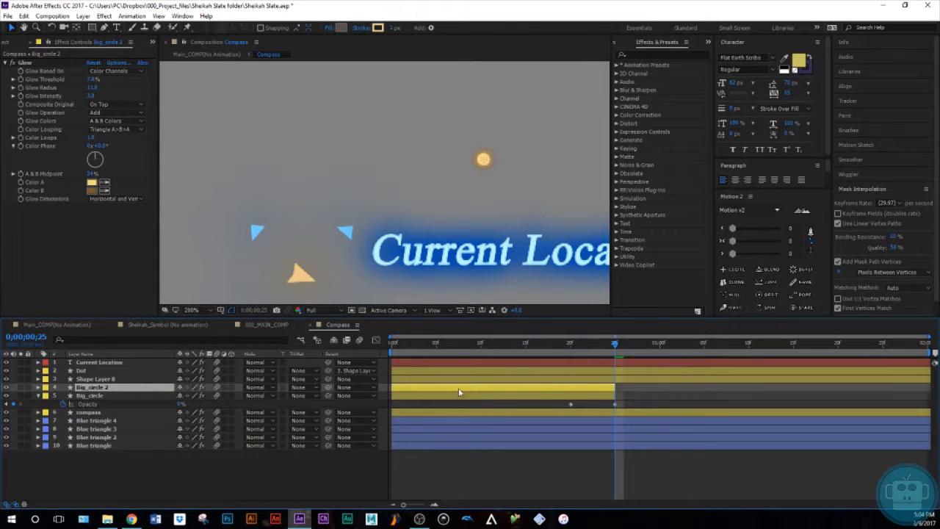
{"action": "key", "text": "bracketleft"}
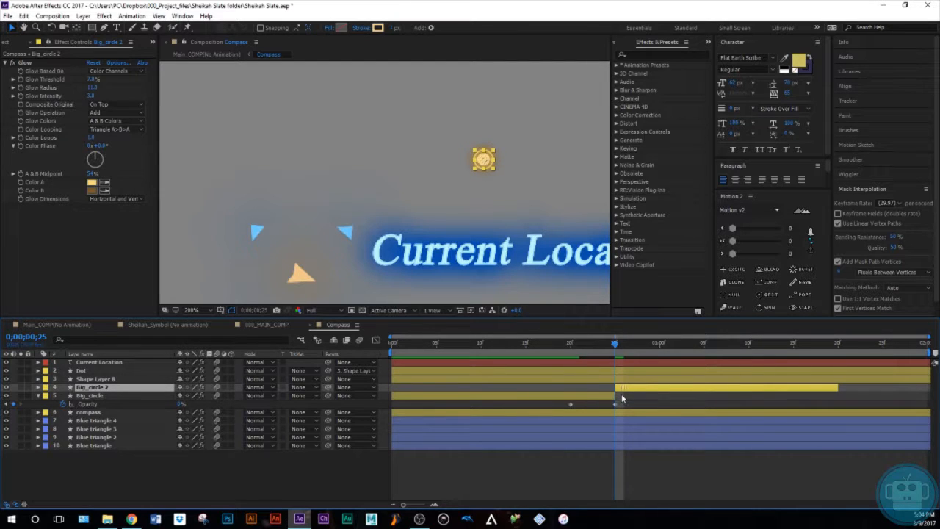
Step: Set the original Big_circle's Scale keyframe at 0;00;00;00 to 0% and preview the ring growing out of the dot
{"action": "left_click_drag", "start_coordinate": [610, 339], "coordinate": [395, 340]}
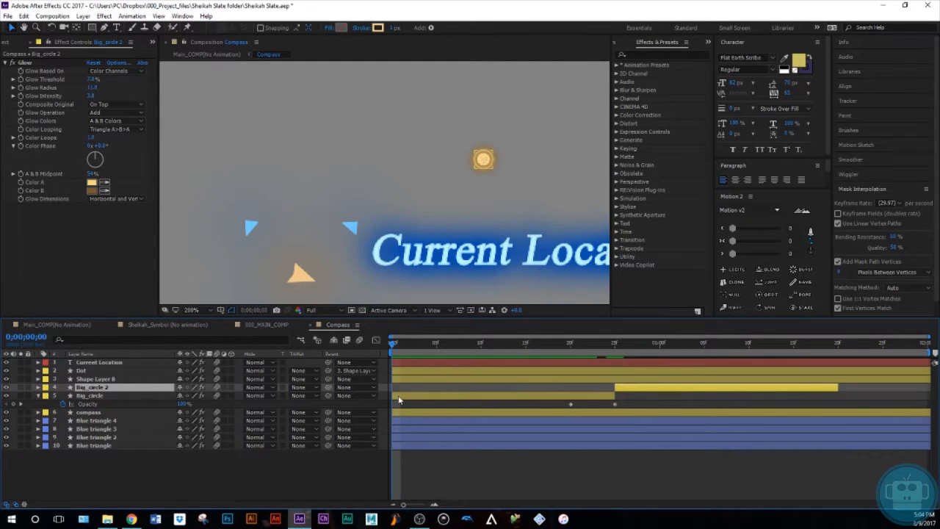
{"action": "left_click", "coordinate": [398, 397]}
{"action": "key", "text": "s"}
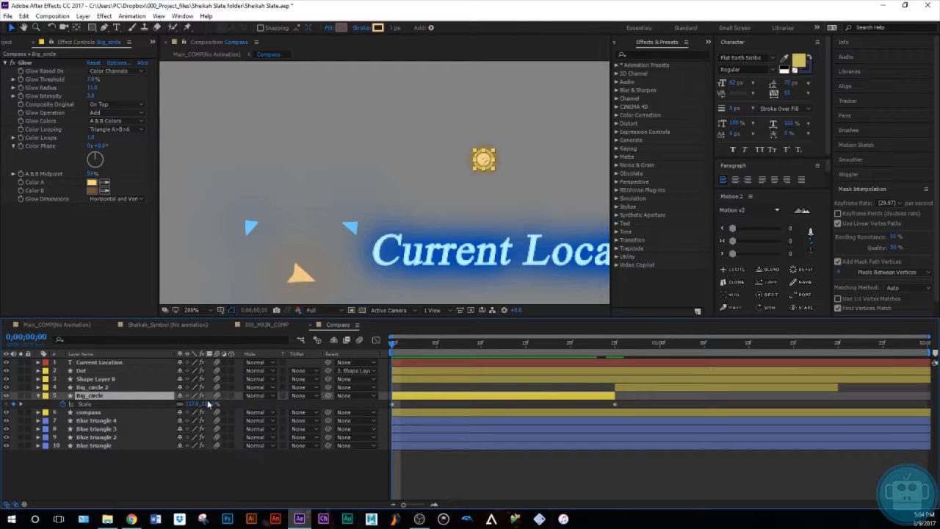
{"action": "left_click_drag", "start_coordinate": [188, 403], "coordinate": [153, 401]}
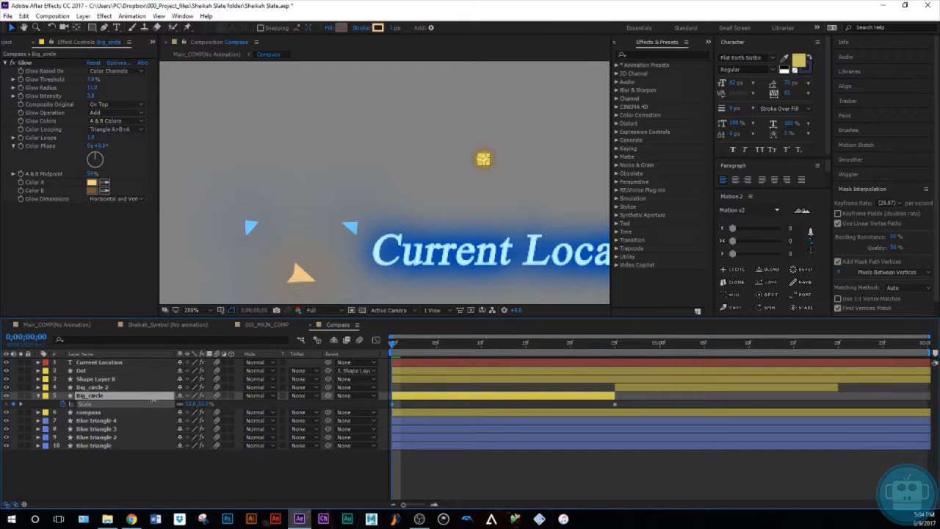
{"action": "left_click", "coordinate": [191, 404]}
{"action": "type", "text": "19"}
{"action": "key", "text": "Return"}
{"action": "left_click", "coordinate": [465, 462]}
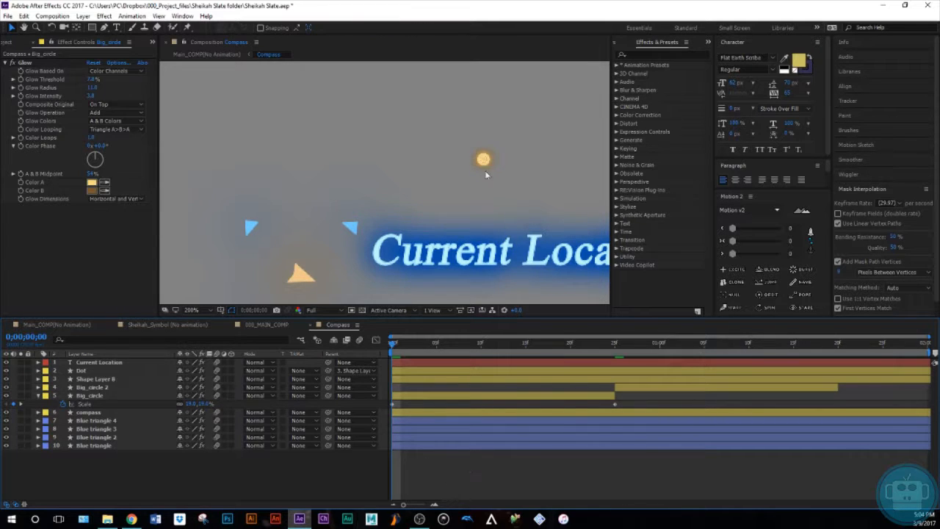
{"action": "left_click", "coordinate": [206, 404]}
{"action": "type", "text": "0"}
{"action": "key", "text": "Return"}
{"action": "left_click", "coordinate": [464, 463]}
{"action": "left_click_drag", "start_coordinate": [394, 345], "coordinate": [578, 428]}
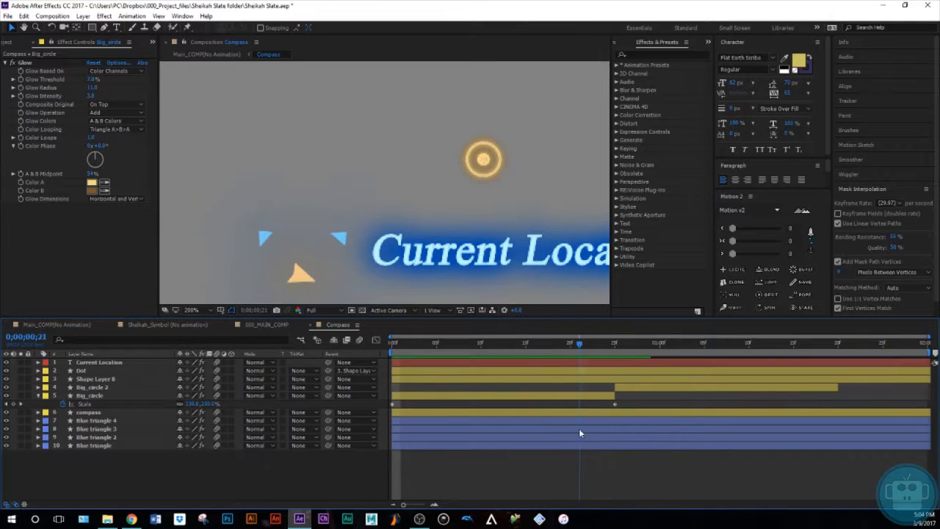
Step: Set Big_circle 2's first Scale keyframe at 0;00;00;25 to 0%
{"action": "left_click", "coordinate": [636, 391]}
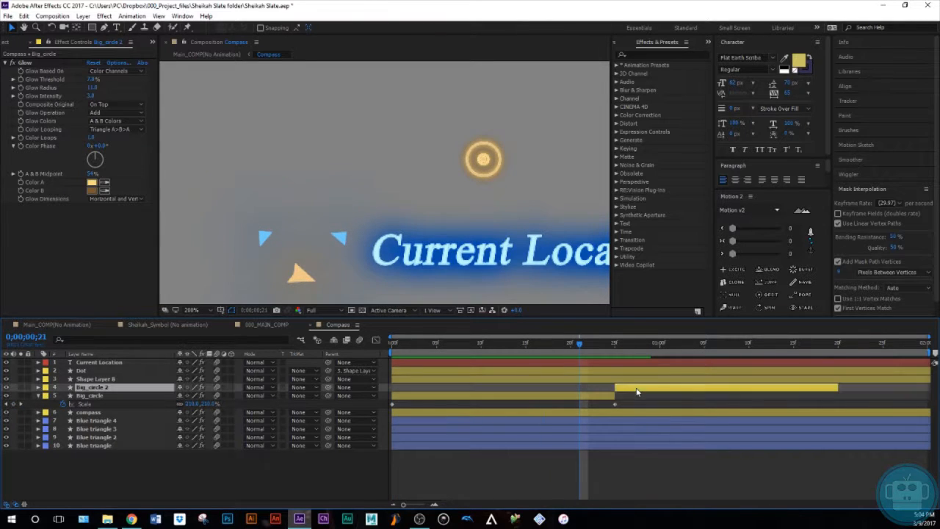
{"action": "left_click", "coordinate": [39, 396]}
{"action": "key", "text": "s"}
{"action": "key", "text": "k"}
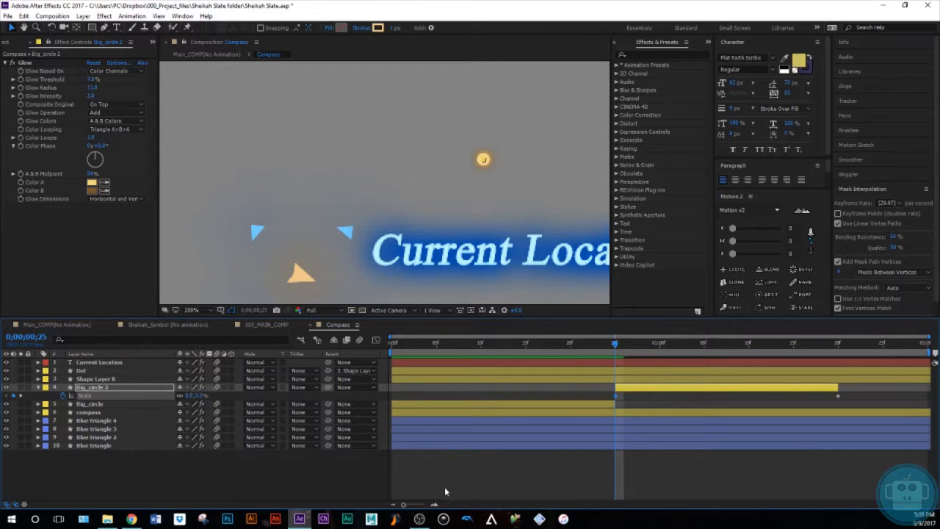
{"action": "left_click", "coordinate": [516, 469]}
Step: Duplicate Big_circle 2, start the copy where Big_circle 2 ends, and preview the repeating rings from the beginning
{"action": "left_click", "coordinate": [625, 390]}
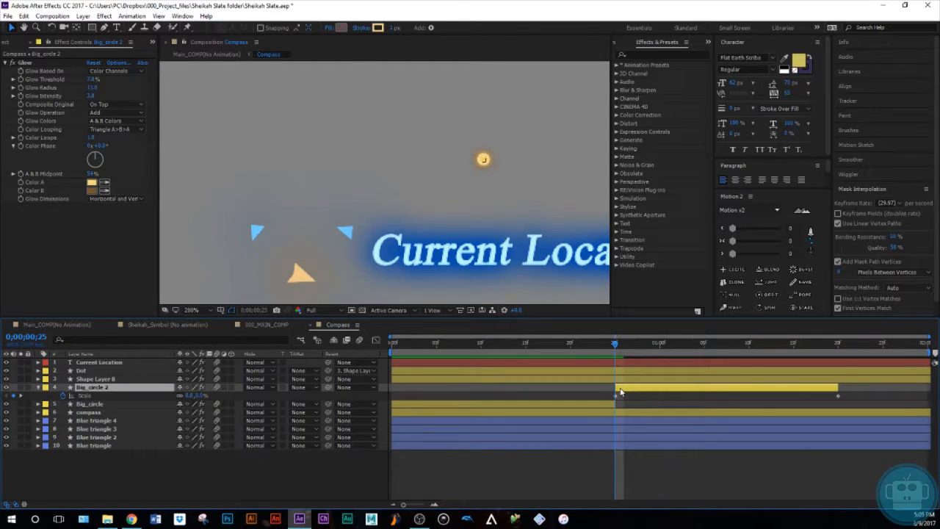
{"action": "key", "text": "ctrl+d"}
{"action": "left_click_drag", "start_coordinate": [791, 414], "coordinate": [869, 420]}
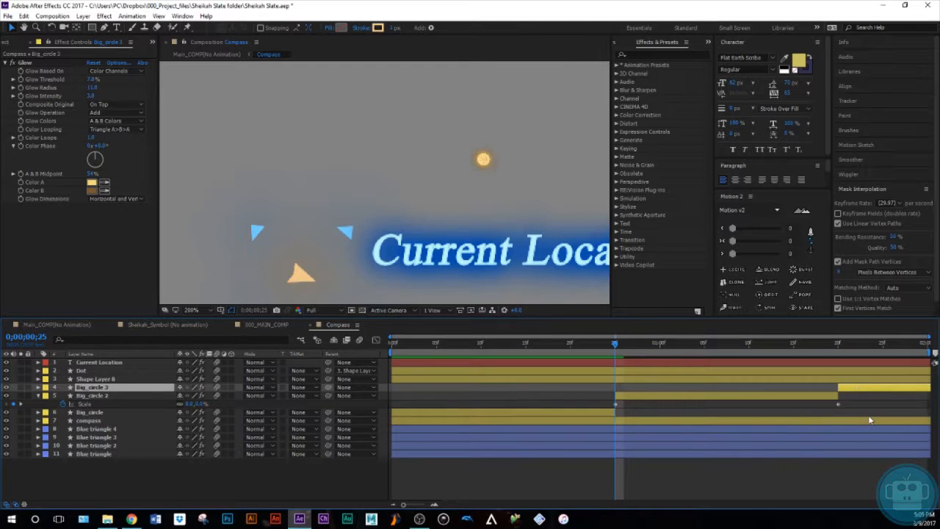
{"action": "key", "text": "Home"}
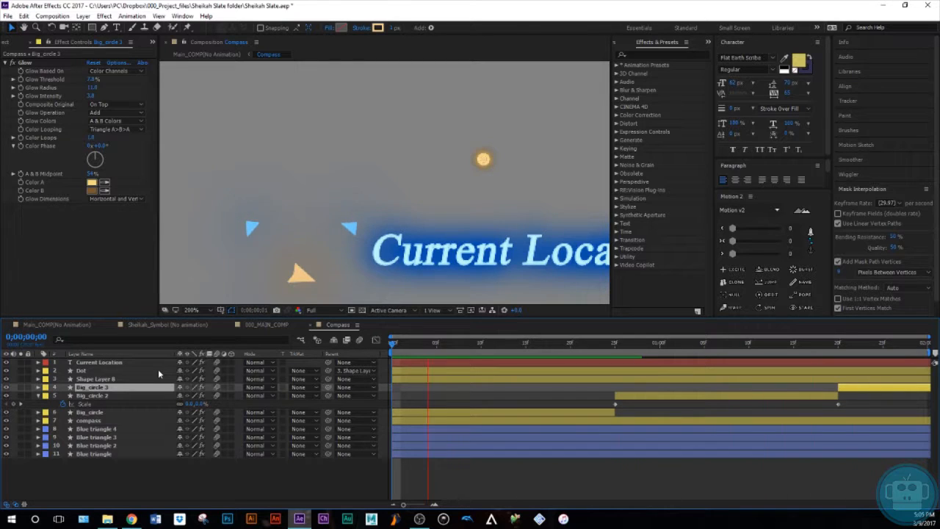
{"action": "key", "text": "space"}
Step: Open Main_COMP(No Animation) and preview the Compass animation in the full interface
{"action": "left_click", "coordinate": [65, 324]}
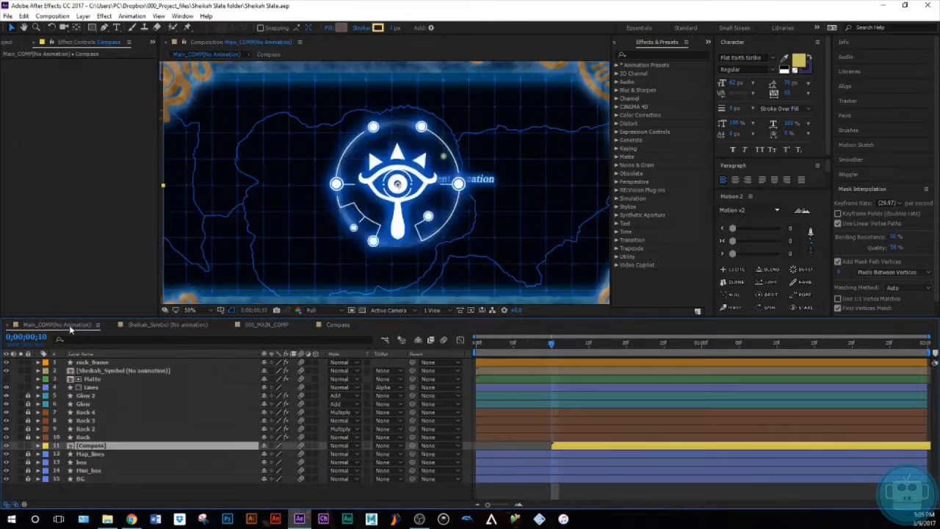
{"action": "left_click", "coordinate": [504, 447]}
{"action": "key", "text": "space"}
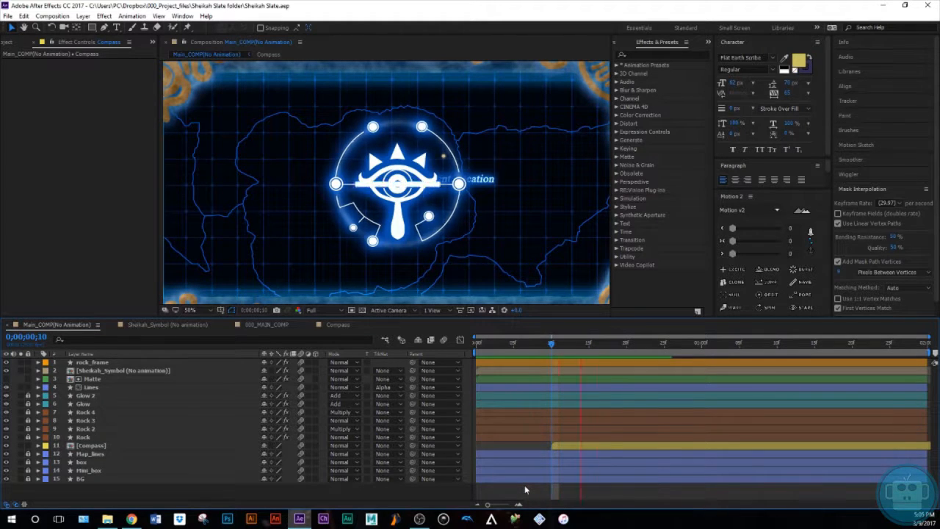